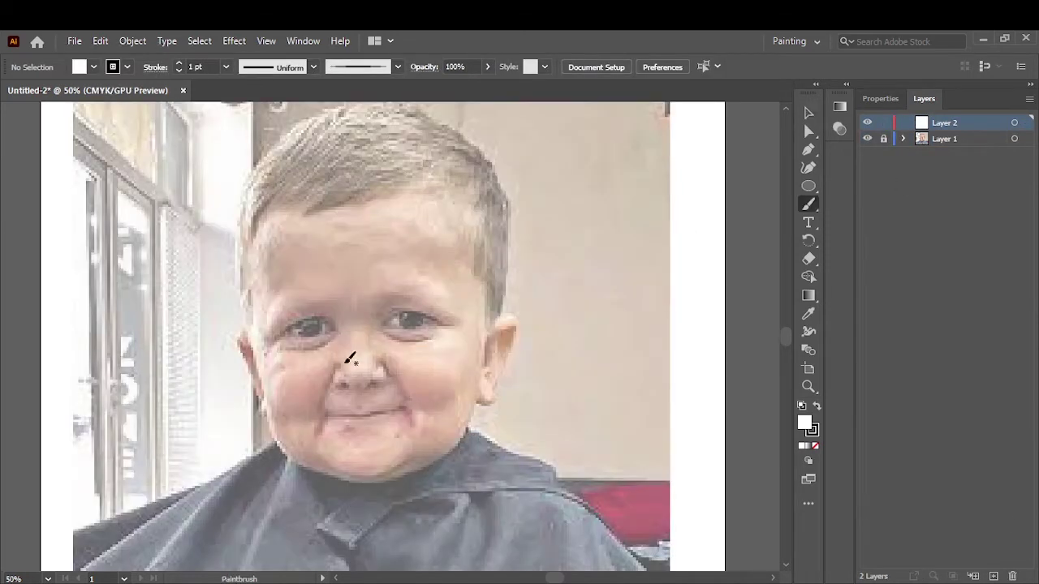
Step: Trace a nostril curve, then at 2 pt trace the left ear's outer curve
{"action": "left_click_drag", "start_coordinate": [338, 367], "coordinate": [334, 387]}
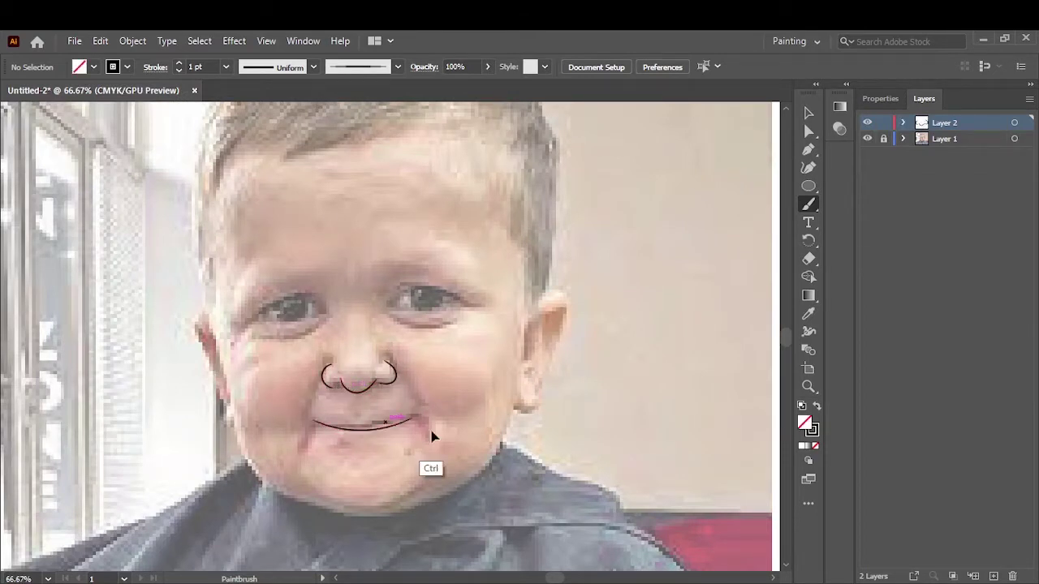
{"action": "left_click", "coordinate": [226, 67]}
{"action": "left_click", "coordinate": [243, 168]}
{"action": "left_click_drag", "start_coordinate": [207, 317], "coordinate": [226, 411]}
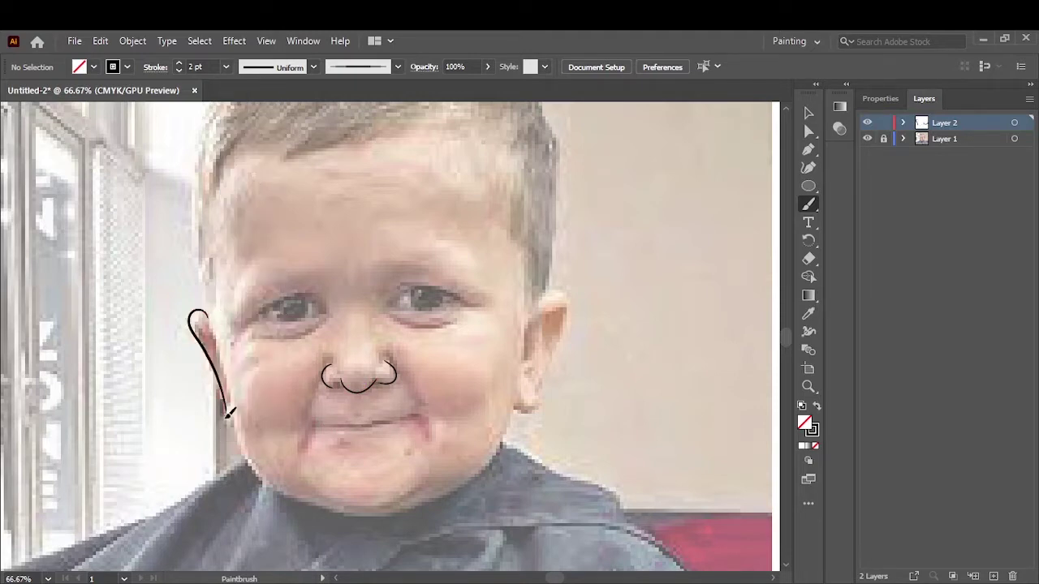
{"action": "scroll", "coordinate": [235, 418], "scroll_direction": "up", "scroll_amount": 2}
Step: Trace the left jaw side, the right ear's outer and inner edges, and the smiling mouth
{"action": "mouse_move", "coordinate": [284, 212]}
{"action": "left_mouse_down"}
{"action": "mouse_move", "coordinate": [388, 538]}
{"action": "mouse_move", "coordinate": [442, 534]}
{"action": "mouse_move", "coordinate": [426, 535]}
{"action": "left_mouse_up"}
{"action": "scroll", "coordinate": [388, 538], "scroll_direction": "down", "scroll_amount": 1}
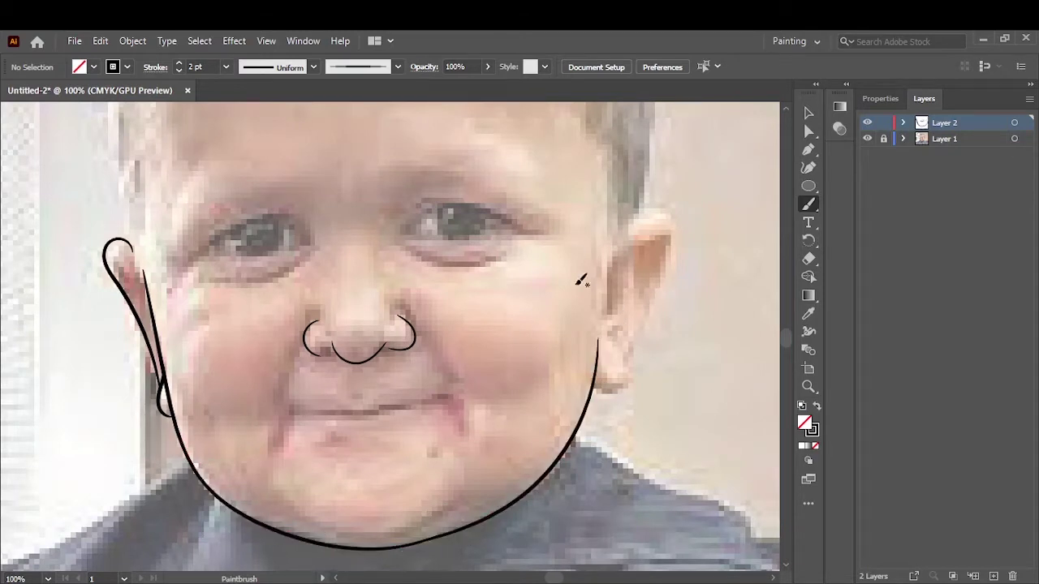
{"action": "left_click_drag", "start_coordinate": [674, 227], "coordinate": [635, 341]}
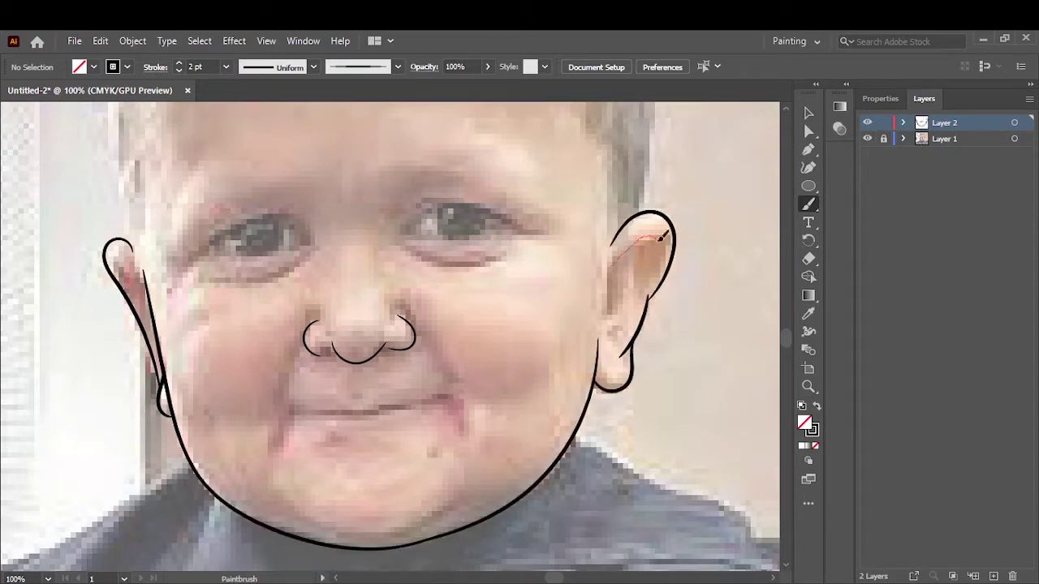
{"action": "left_click_drag", "start_coordinate": [662, 237], "coordinate": [650, 298]}
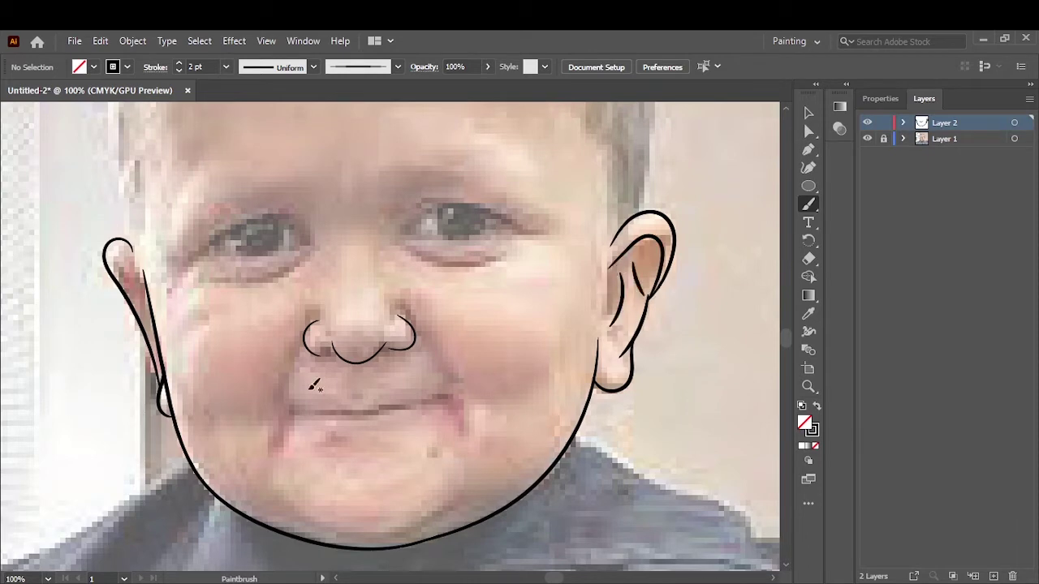
{"action": "left_click_drag", "start_coordinate": [435, 398], "coordinate": [621, 470]}
Step: With a 1 pt stroke, paint the left upper eyelid and the right lower eyelid
{"action": "left_click", "coordinate": [225, 67]}
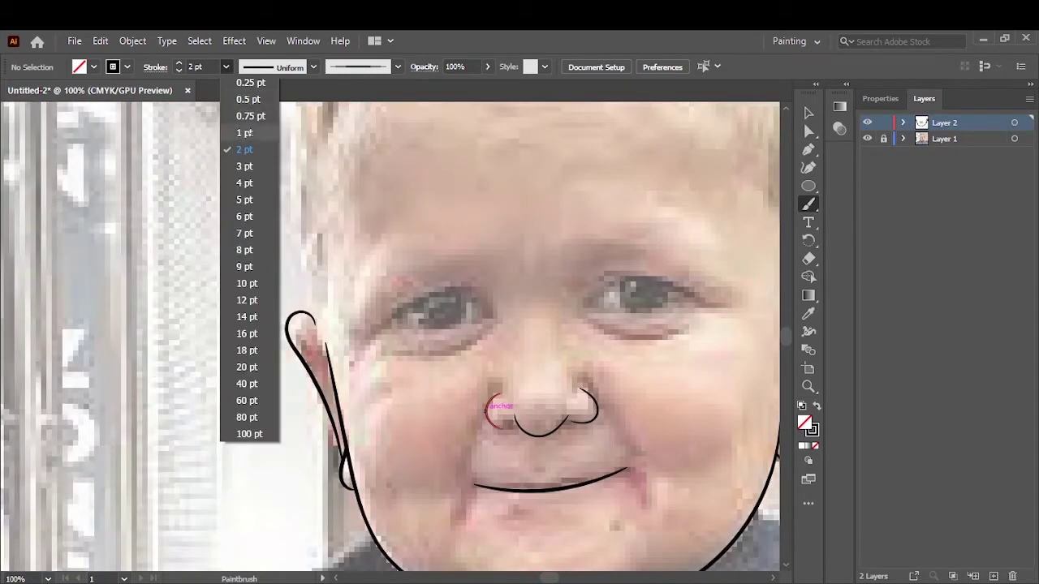
{"action": "left_click", "coordinate": [243, 135]}
{"action": "scroll", "coordinate": [464, 286], "scroll_direction": "up", "scroll_amount": 2, "text": "alt"}
{"action": "left_click_drag", "start_coordinate": [301, 365], "coordinate": [526, 339]}
{"action": "key", "text": "ctrl+z"}
{"action": "key", "text": "ctrl+shift+z"}
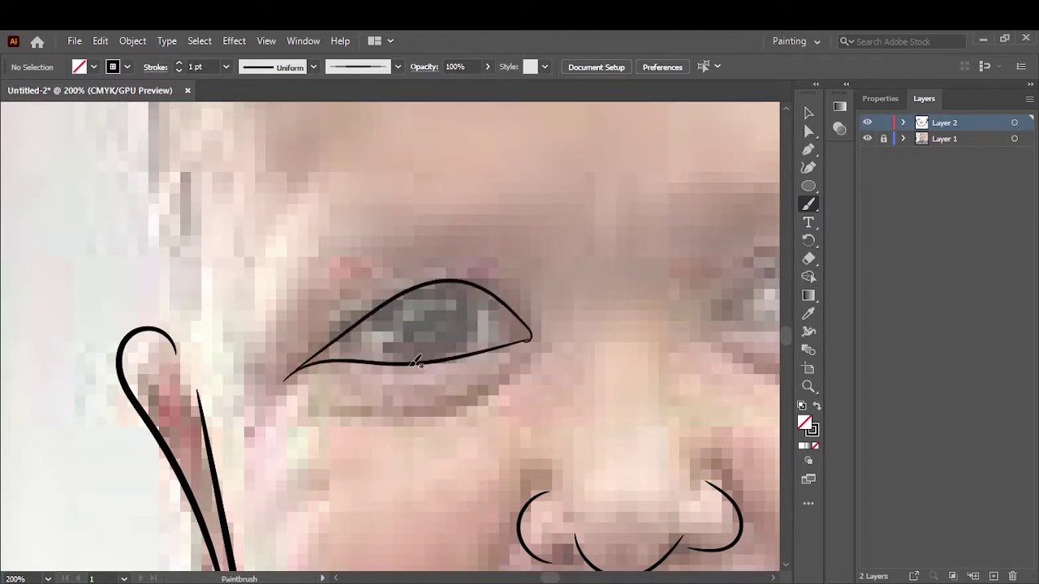
{"action": "scroll", "coordinate": [446, 327], "scroll_direction": "down", "scroll_amount": 2, "text": "alt"}
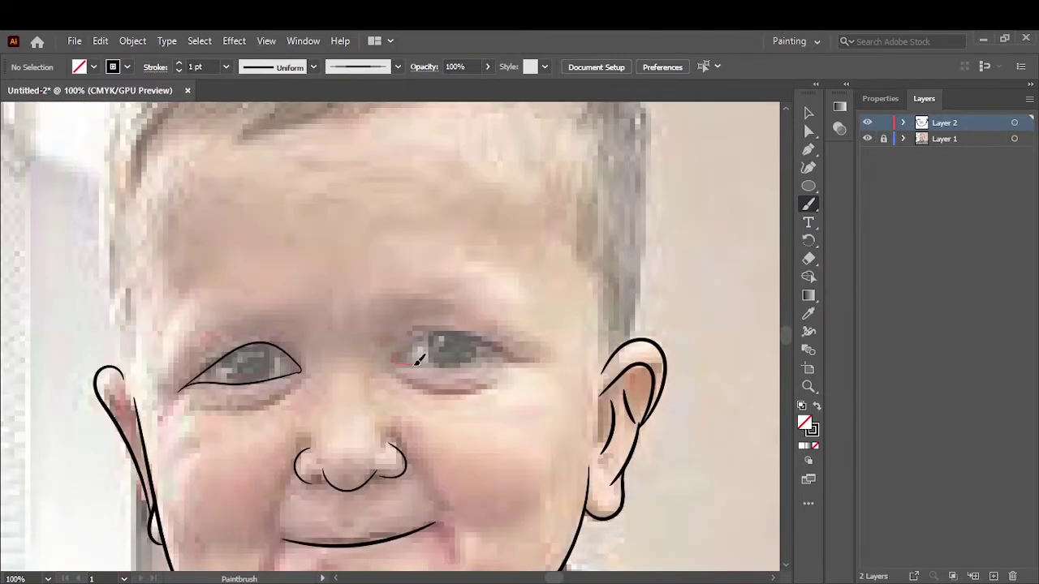
{"action": "left_click_drag", "start_coordinate": [534, 358], "coordinate": [533, 359]}
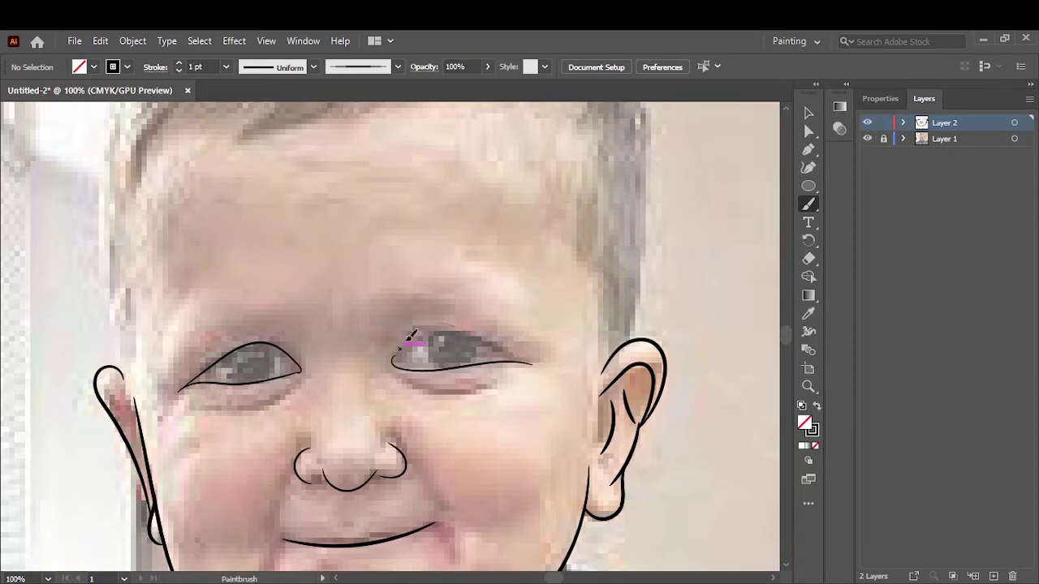
Step: Draw the smile crease beside the nose and the curved crease under the chin
{"action": "scroll", "coordinate": [532, 403], "scroll_direction": "down", "scroll_amount": 3}
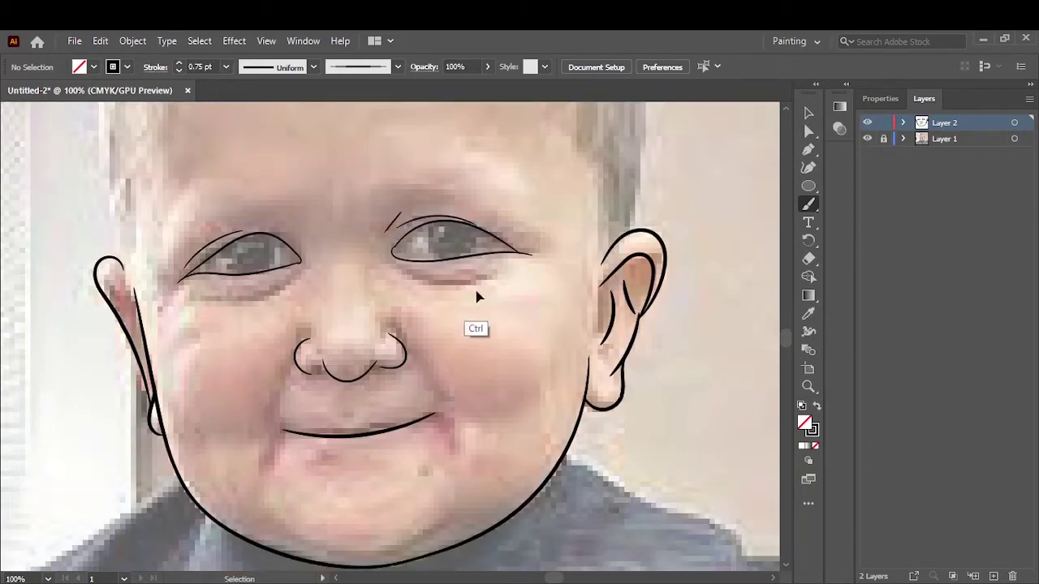
{"action": "left_click_drag", "start_coordinate": [418, 355], "coordinate": [443, 398]}
{"action": "left_click_drag", "start_coordinate": [387, 554], "coordinate": [451, 509]}
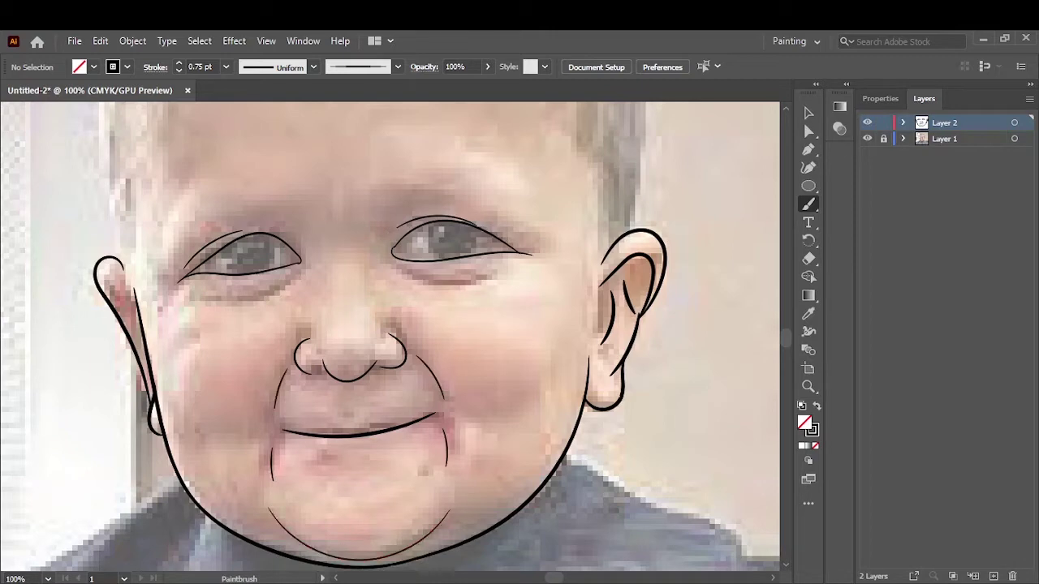
{"action": "left_click_drag", "start_coordinate": [167, 216], "coordinate": [276, 288]}
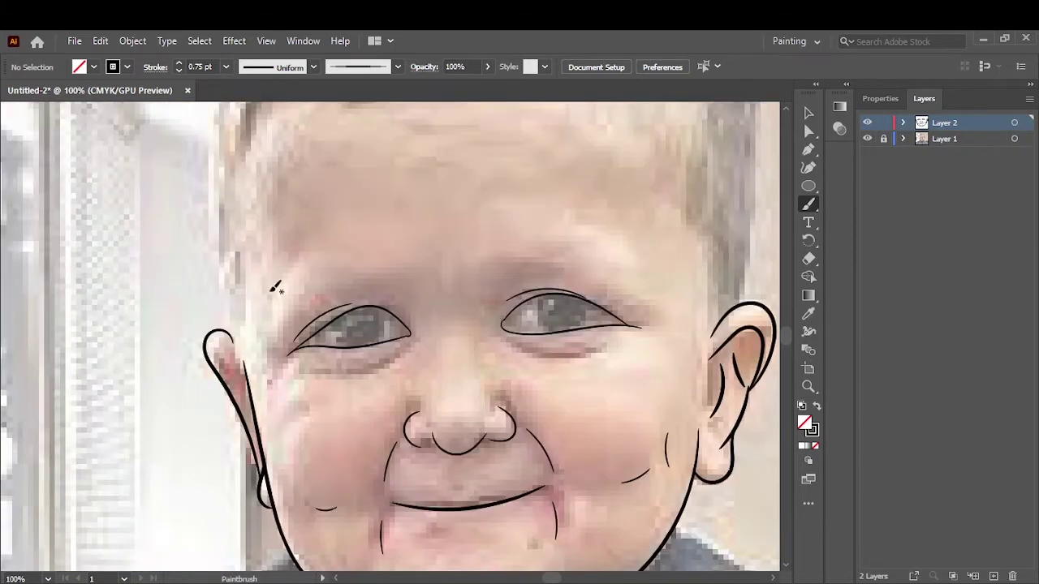
{"action": "key", "text": "ctrl+0"}
{"action": "scroll", "coordinate": [356, 342], "scroll_direction": "up", "scroll_amount": 5}
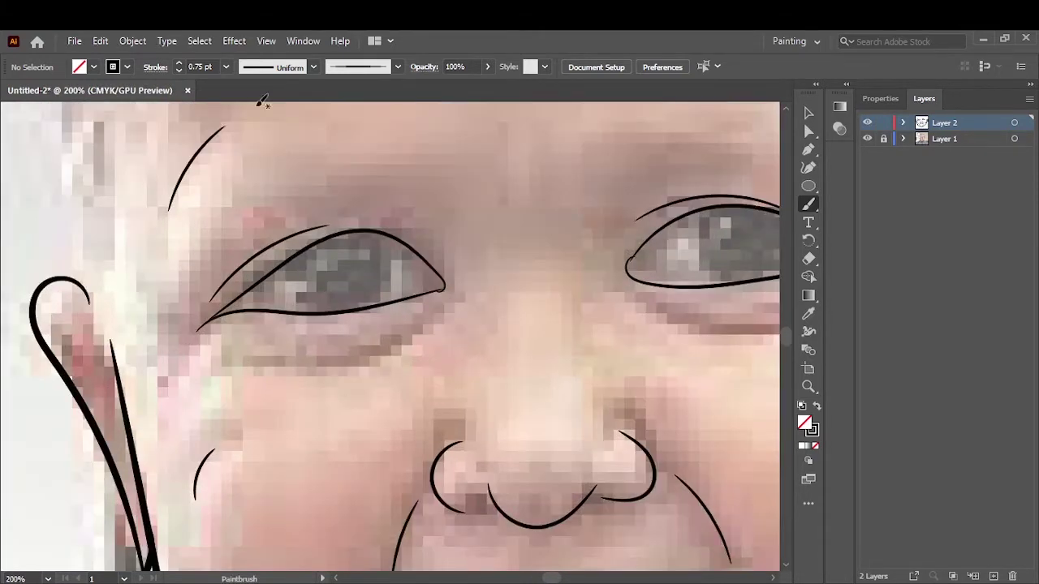
Step: At a 0.5 pt stroke, draw a thin under-eye line along the lower eye
{"action": "left_click", "coordinate": [225, 67]}
{"action": "left_click", "coordinate": [243, 103]}
{"action": "scroll", "coordinate": [557, 278], "scroll_direction": "up", "scroll_amount": 5}
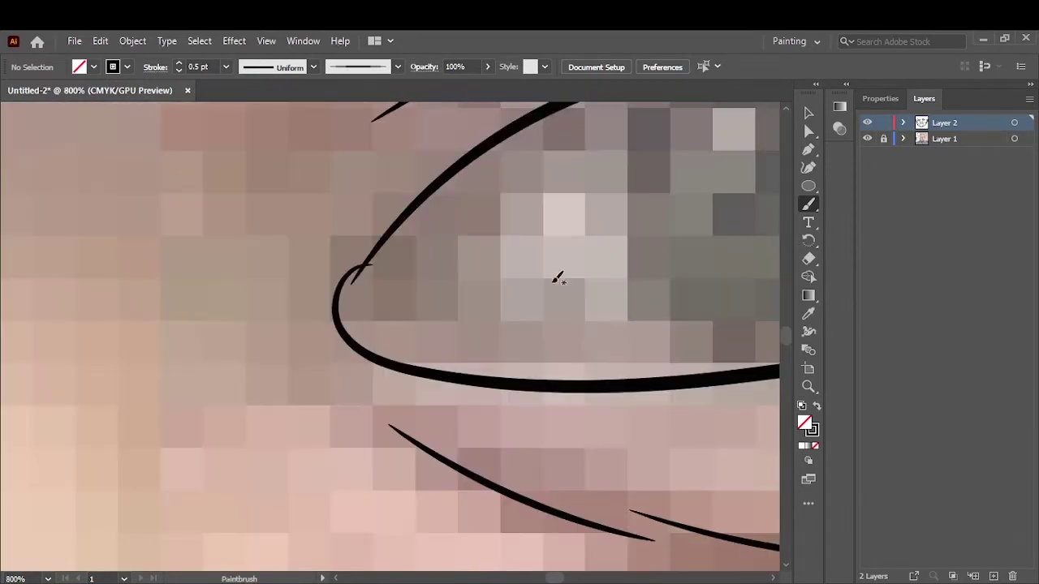
{"action": "key", "text": "ctrl+0"}
{"action": "scroll", "coordinate": [529, 276], "scroll_direction": "up", "scroll_amount": 5}
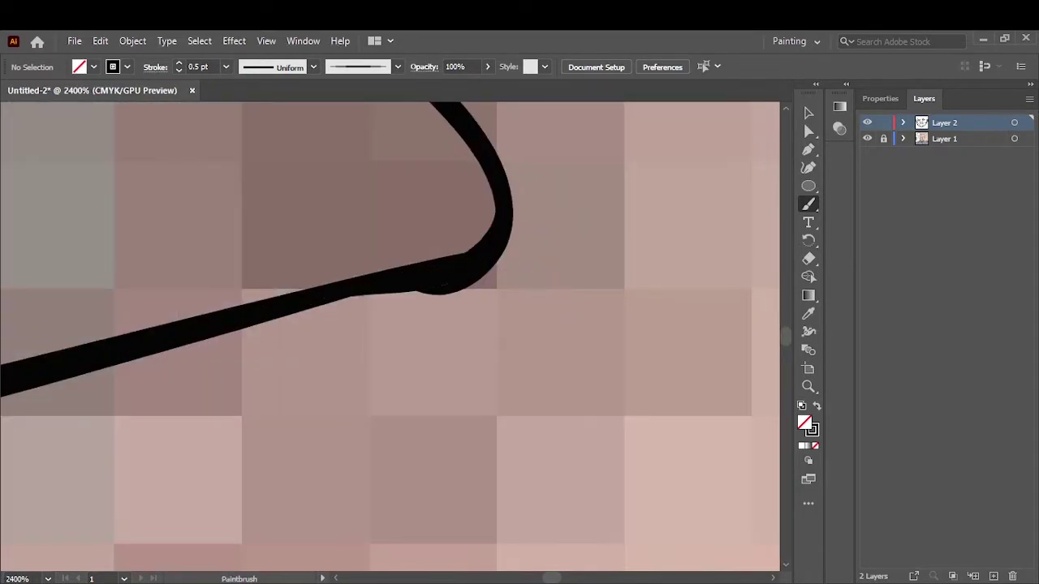
{"action": "scroll", "coordinate": [404, 334], "scroll_direction": "up", "scroll_amount": 3}
{"action": "scroll", "coordinate": [404, 333], "scroll_direction": "down", "scroll_amount": 4}
{"action": "scroll", "coordinate": [291, 518], "scroll_direction": "up", "scroll_amount": 3}
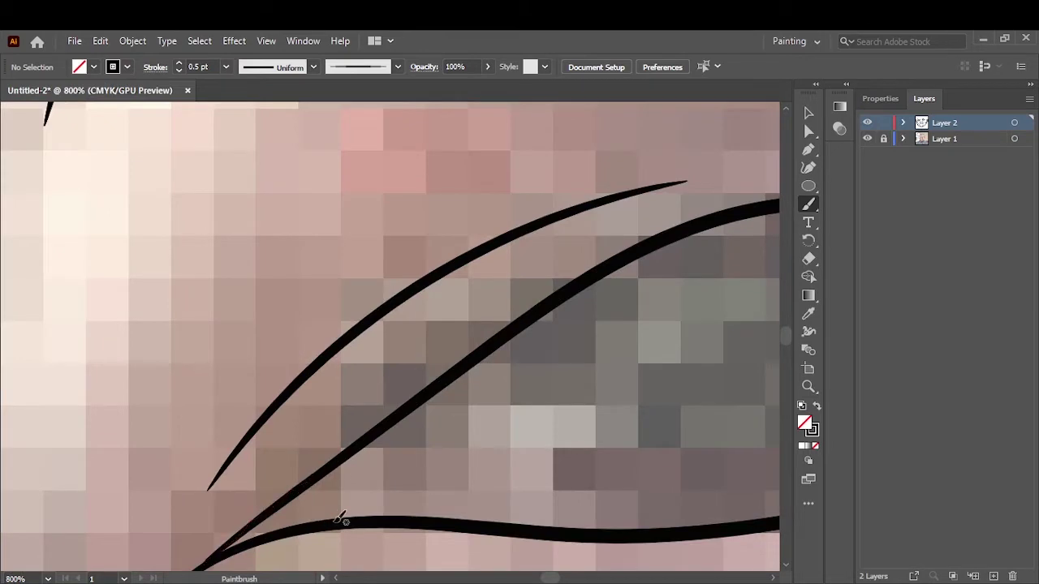
{"action": "left_click_drag", "start_coordinate": [343, 517], "coordinate": [730, 520]}
{"action": "scroll", "coordinate": [591, 498], "scroll_direction": "down", "scroll_amount": 1}
{"action": "scroll", "coordinate": [349, 517], "scroll_direction": "down", "scroll_amount": 3}
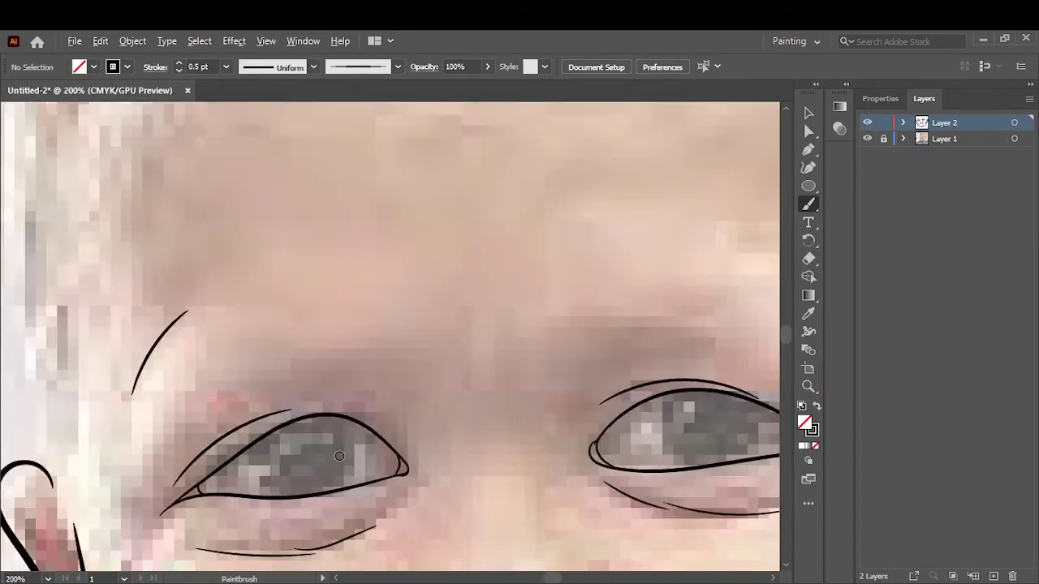
{"action": "scroll", "coordinate": [453, 459], "scroll_direction": "right", "scroll_amount": 3}
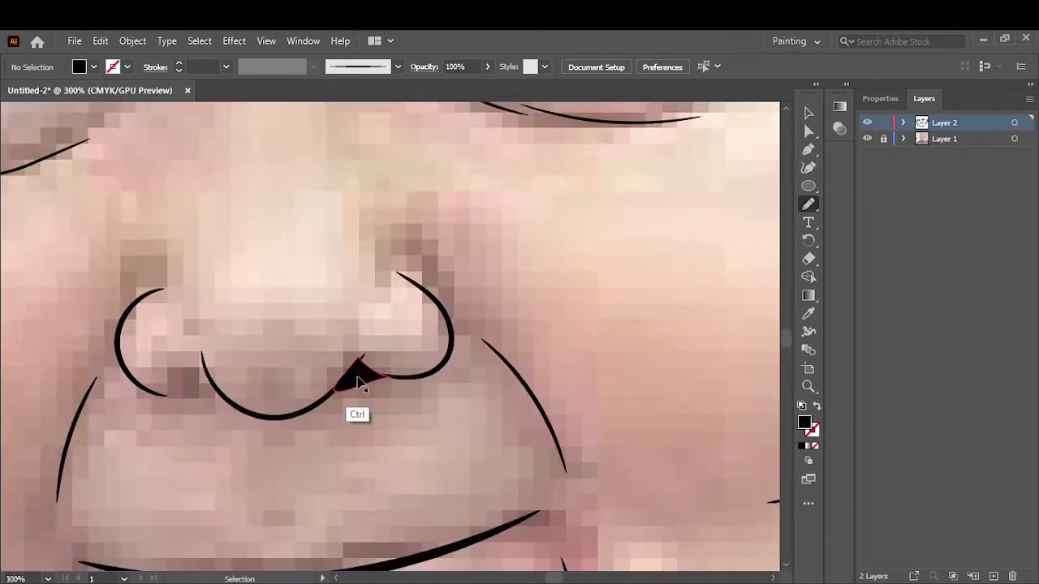
Step: Shade the nostril dark, line the side of the nose, and keep a black fill
{"action": "left_click_drag", "start_coordinate": [333, 391], "coordinate": [386, 374]}
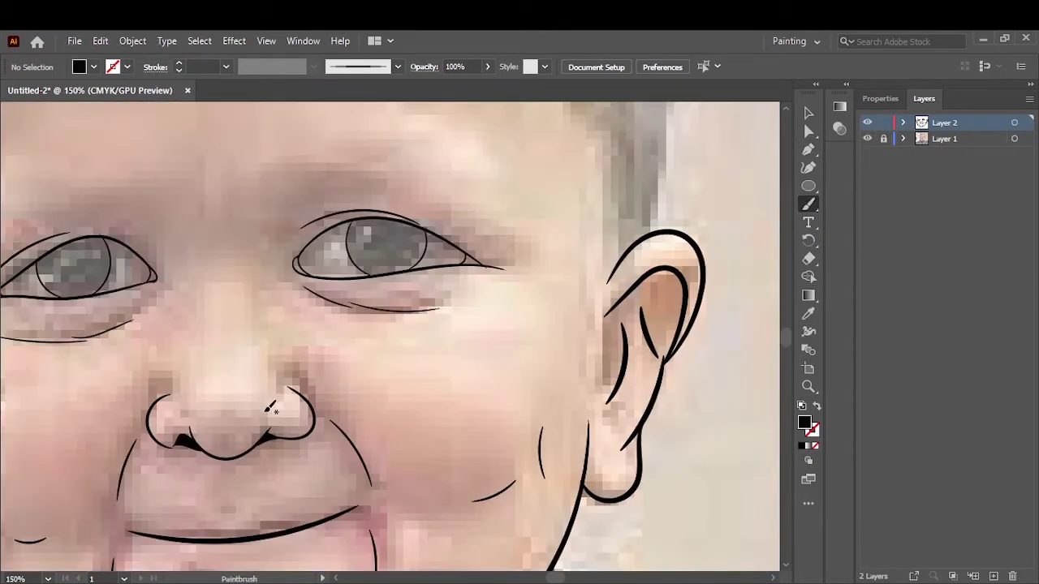
{"action": "left_click_drag", "start_coordinate": [269, 409], "coordinate": [253, 333]}
{"action": "key", "text": "n"}
{"action": "double_click", "coordinate": [804, 422]}
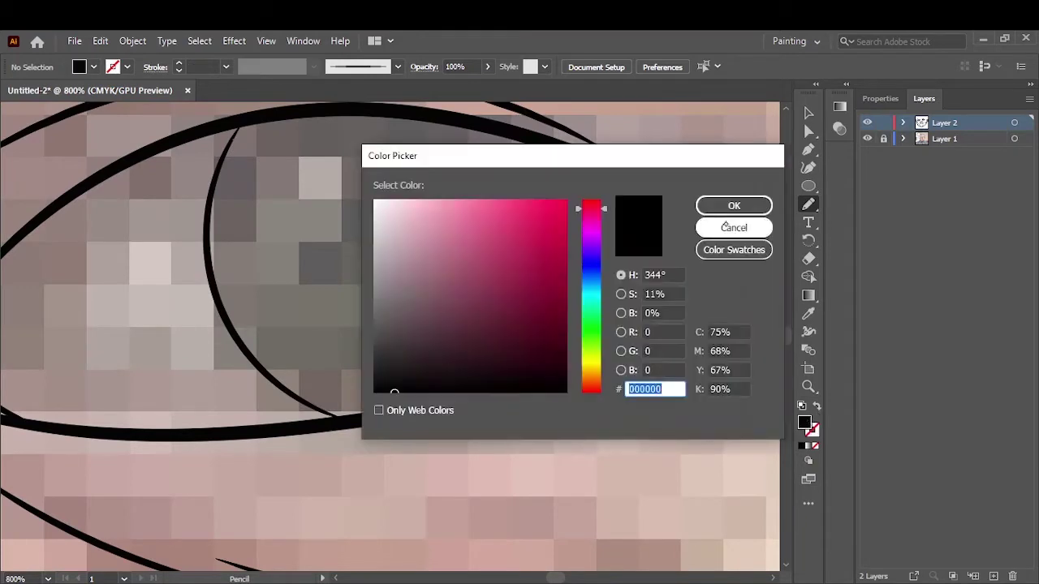
{"action": "left_click", "coordinate": [733, 204]}
Step: Draw solid black iris shapes with the Pencil, then reopen the fill Color Picker
{"action": "mouse_move", "coordinate": [268, 122]}
{"action": "left_mouse_down"}
{"action": "mouse_move", "coordinate": [334, 386]}
{"action": "mouse_move", "coordinate": [268, 122]}
{"action": "left_mouse_up"}
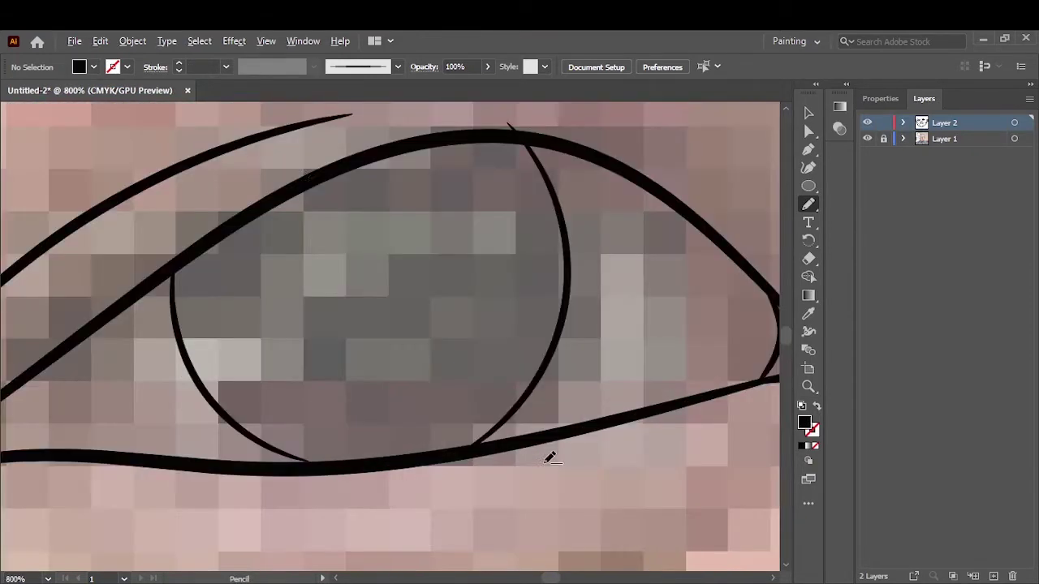
{"action": "mouse_move", "coordinate": [308, 182]}
{"action": "left_mouse_down"}
{"action": "mouse_move", "coordinate": [328, 464]}
{"action": "mouse_move", "coordinate": [325, 174]}
{"action": "left_mouse_up"}
{"action": "left_click_drag", "start_coordinate": [448, 398], "coordinate": [491, 442]}
{"action": "left_click_drag", "start_coordinate": [544, 142], "coordinate": [520, 134]}
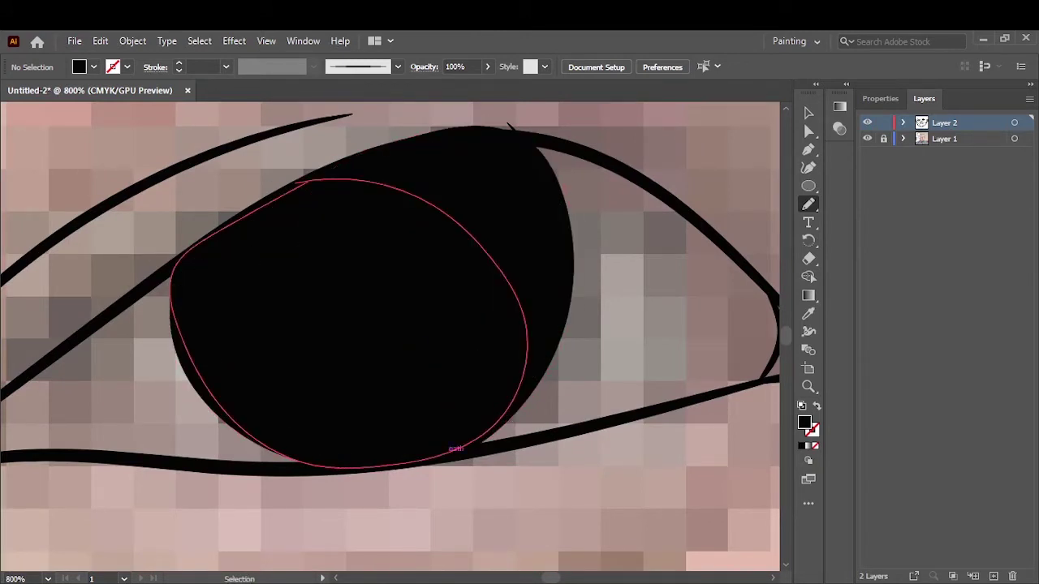
{"action": "key", "text": "ctrl+0"}
{"action": "double_click", "coordinate": [806, 422]}
Step: Choose a dark brown hair fill in the Color Picker and confirm it
{"action": "left_click_drag", "start_coordinate": [595, 393], "coordinate": [595, 387]}
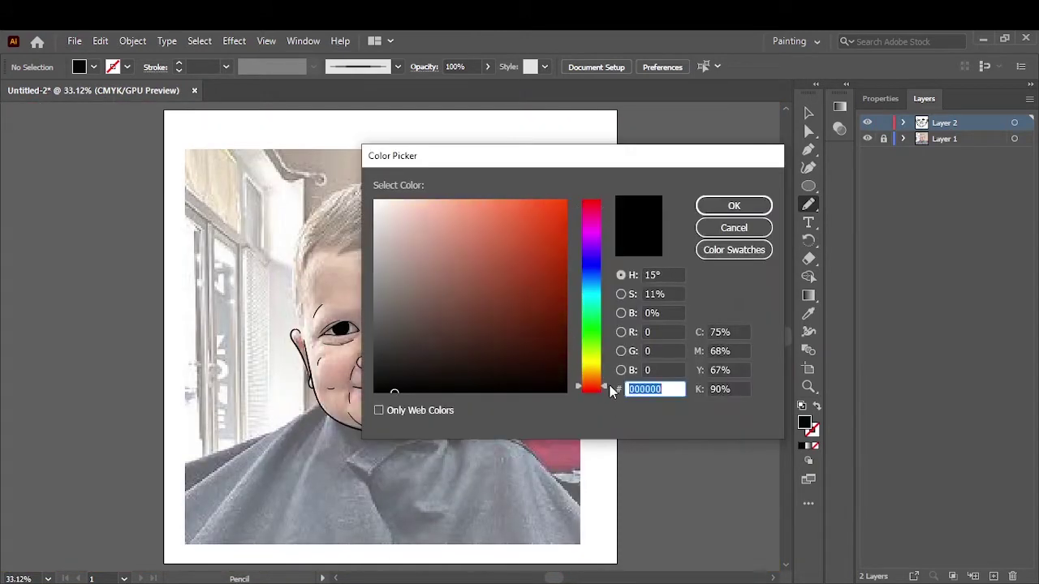
{"action": "mouse_move", "coordinate": [484, 309]}
{"action": "left_mouse_down"}
{"action": "mouse_move", "coordinate": [454, 325]}
{"action": "mouse_move", "coordinate": [441, 303]}
{"action": "left_mouse_up"}
{"action": "left_click_drag", "start_coordinate": [595, 387], "coordinate": [595, 381]}
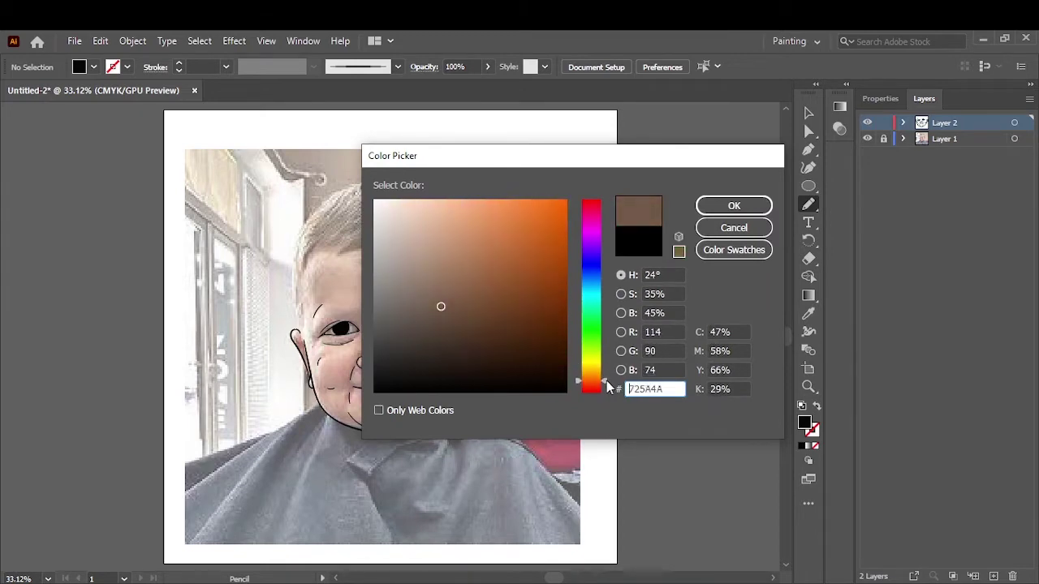
{"action": "mouse_move", "coordinate": [471, 294]}
{"action": "left_mouse_down"}
{"action": "mouse_move", "coordinate": [464, 263]}
{"action": "mouse_move", "coordinate": [513, 308]}
{"action": "mouse_move", "coordinate": [427, 362]}
{"action": "left_mouse_up"}
{"action": "key", "text": "Return"}
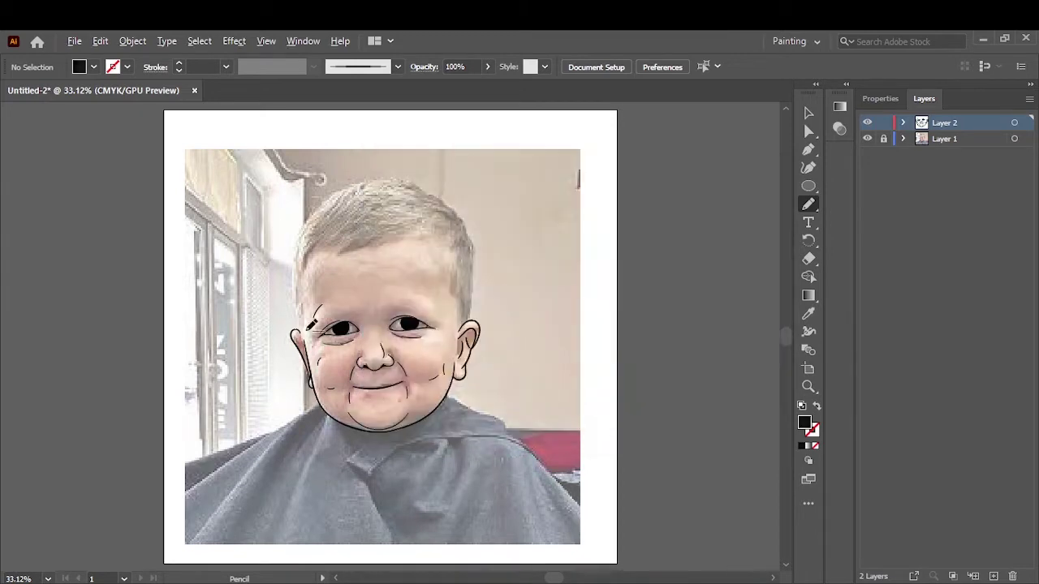
Step: Draw closed hair shapes over the left temple, top of the head, and right side to the sideburn
{"action": "scroll", "coordinate": [309, 314], "scroll_direction": "up", "scroll_amount": 1}
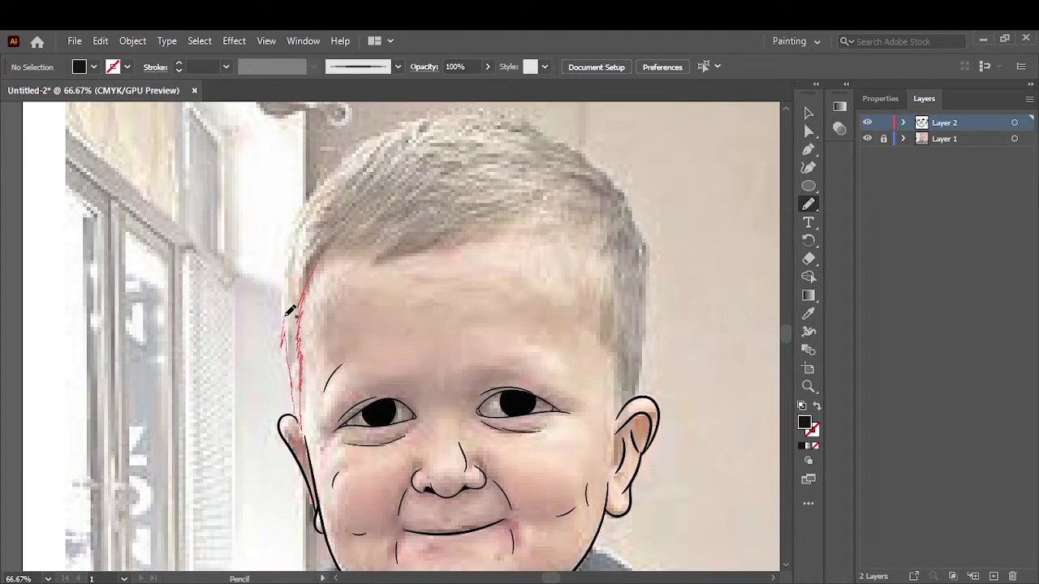
{"action": "left_click_drag", "start_coordinate": [318, 249], "coordinate": [309, 402]}
{"action": "scroll", "coordinate": [309, 402], "scroll_direction": "up", "scroll_amount": 5}
{"action": "left_click_drag", "start_coordinate": [267, 157], "coordinate": [324, 436]}
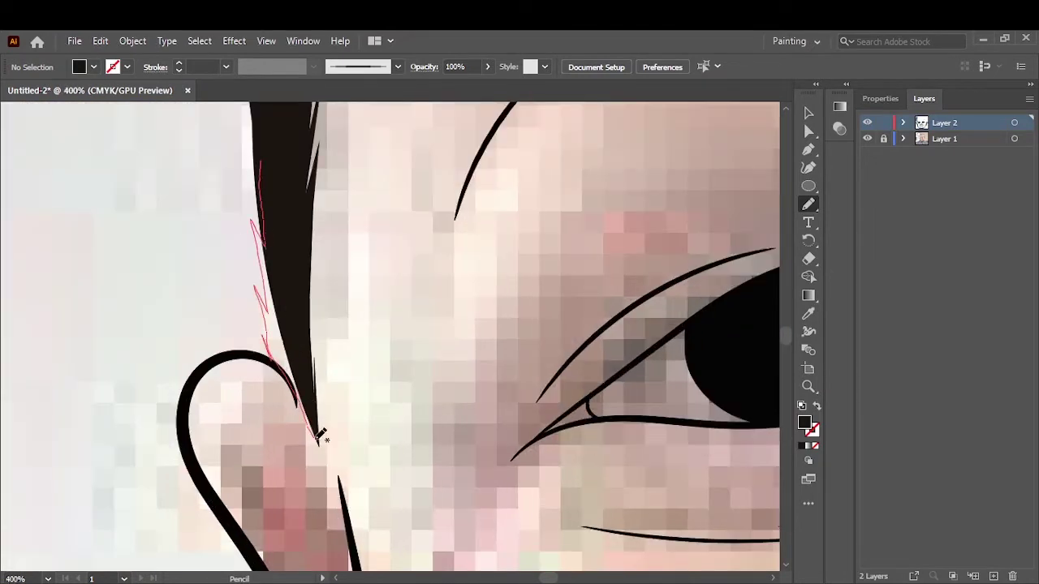
{"action": "scroll", "coordinate": [325, 436], "scroll_direction": "down", "scroll_amount": 6}
{"action": "scroll", "coordinate": [301, 253], "scroll_direction": "up", "scroll_amount": 2}
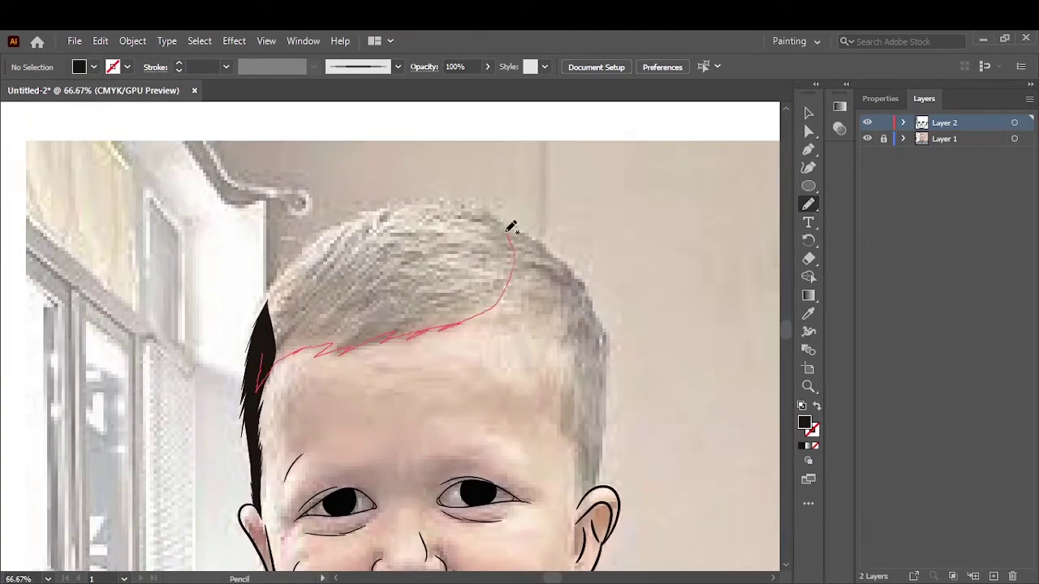
{"action": "left_click_drag", "start_coordinate": [306, 252], "coordinate": [276, 289]}
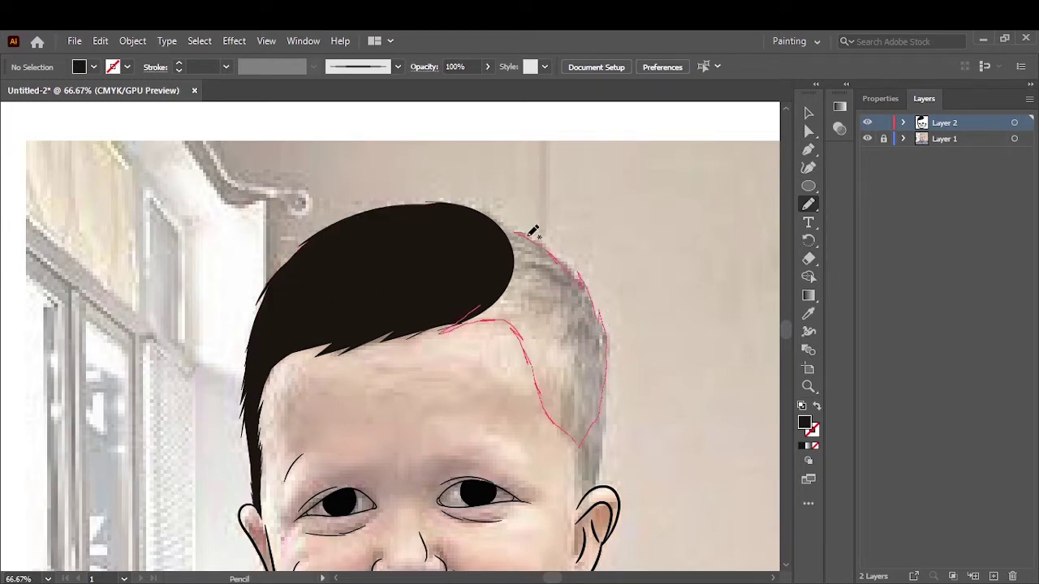
{"action": "left_click_drag", "start_coordinate": [534, 232], "coordinate": [542, 390]}
{"action": "left_click_drag", "start_coordinate": [614, 348], "coordinate": [614, 351]}
{"action": "scroll", "coordinate": [614, 358], "scroll_direction": "down", "scroll_amount": 1}
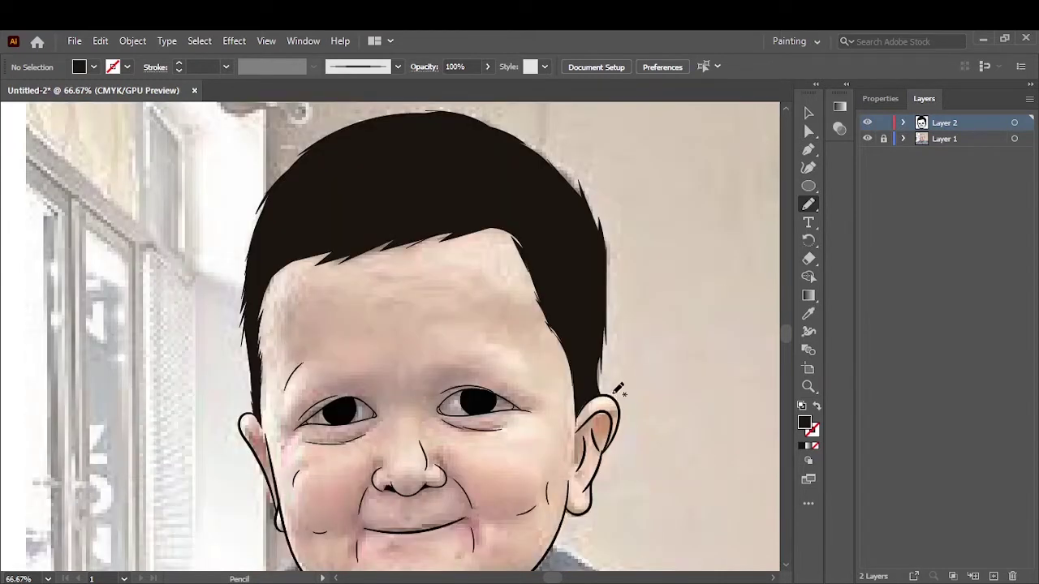
{"action": "scroll", "coordinate": [614, 366], "scroll_direction": "up", "scroll_amount": 2}
{"action": "mouse_move", "coordinate": [524, 329]}
{"action": "left_mouse_down"}
{"action": "mouse_move", "coordinate": [538, 406]}
{"action": "mouse_move", "coordinate": [580, 425]}
{"action": "mouse_move", "coordinate": [607, 253]}
{"action": "left_mouse_up"}
Step: Compare the line art against the photo and brush the inner ear curve
{"action": "key", "text": "ctrl+0"}
{"action": "left_click", "coordinate": [867, 139]}
{"action": "left_click", "coordinate": [868, 139]}
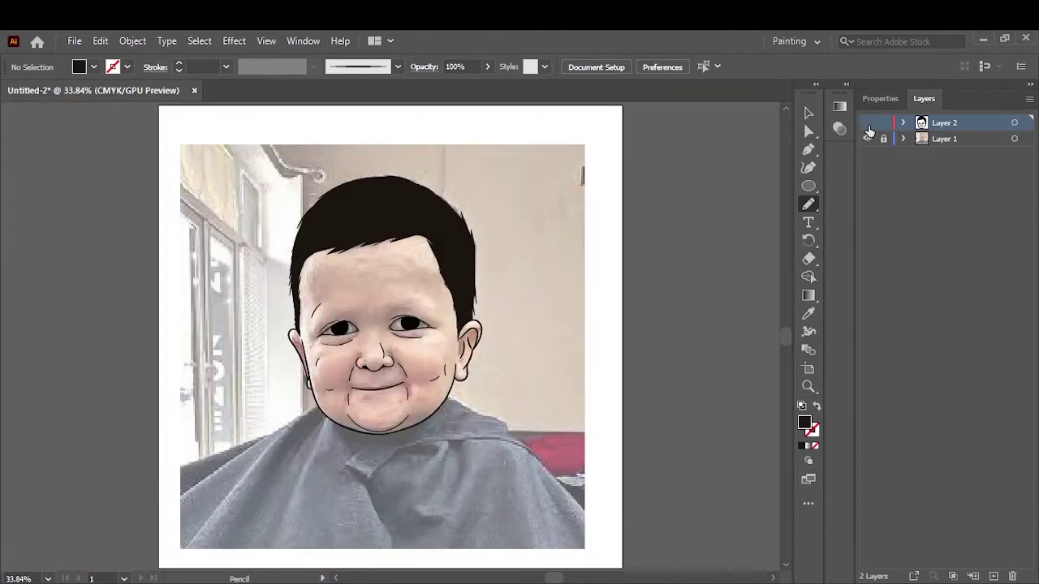
{"action": "left_click", "coordinate": [868, 139]}
{"action": "left_click", "coordinate": [867, 139]}
{"action": "key", "text": "ctrl+plus"}
{"action": "key", "text": "ctrl+plus"}
{"action": "key", "text": "ctrl+plus"}
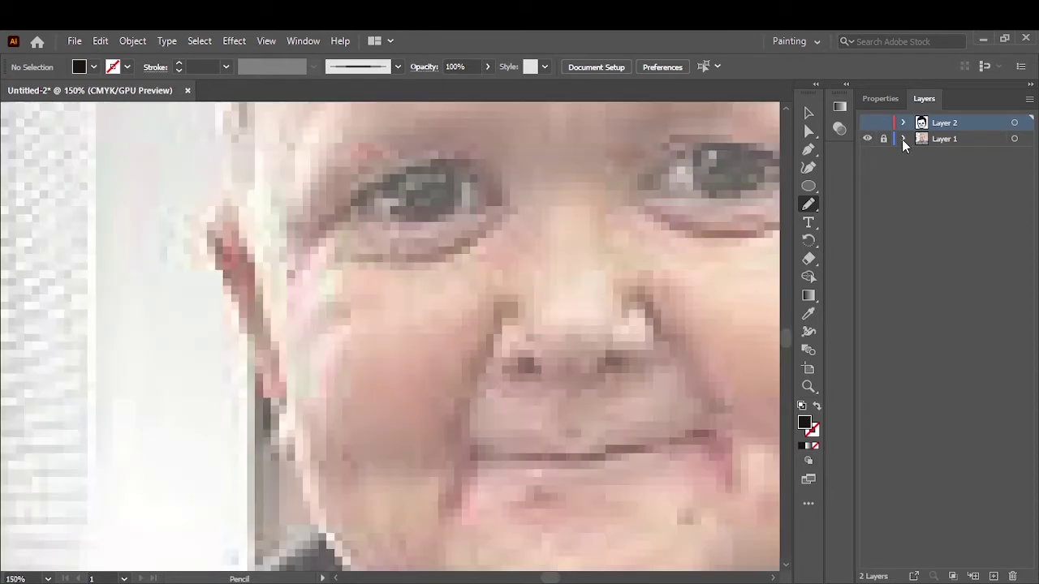
{"action": "key", "text": "b"}
{"action": "left_click_drag", "start_coordinate": [310, 263], "coordinate": [371, 403]}
Step: Hide the photo and duplicate Layer 2 into Layer 2 copy
{"action": "key", "text": "ctrl+0"}
{"action": "key", "text": "v"}
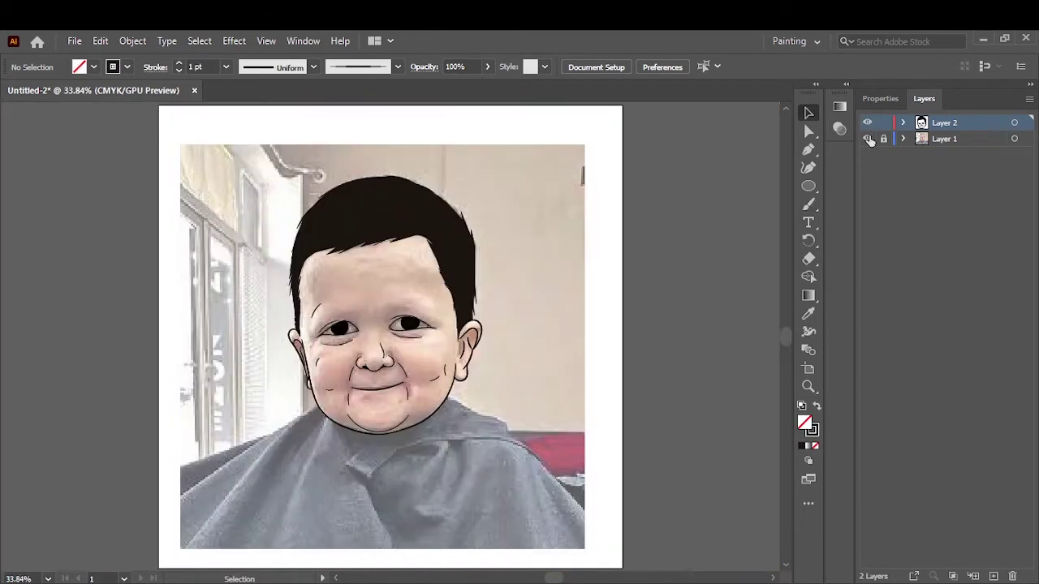
{"action": "left_click", "coordinate": [868, 139]}
{"action": "key", "text": "ctrl+a"}
{"action": "key", "text": "shift+ctrl+F9"}
{"action": "key", "text": "shift+ctrl+a"}
{"action": "left_click", "coordinate": [923, 98]}
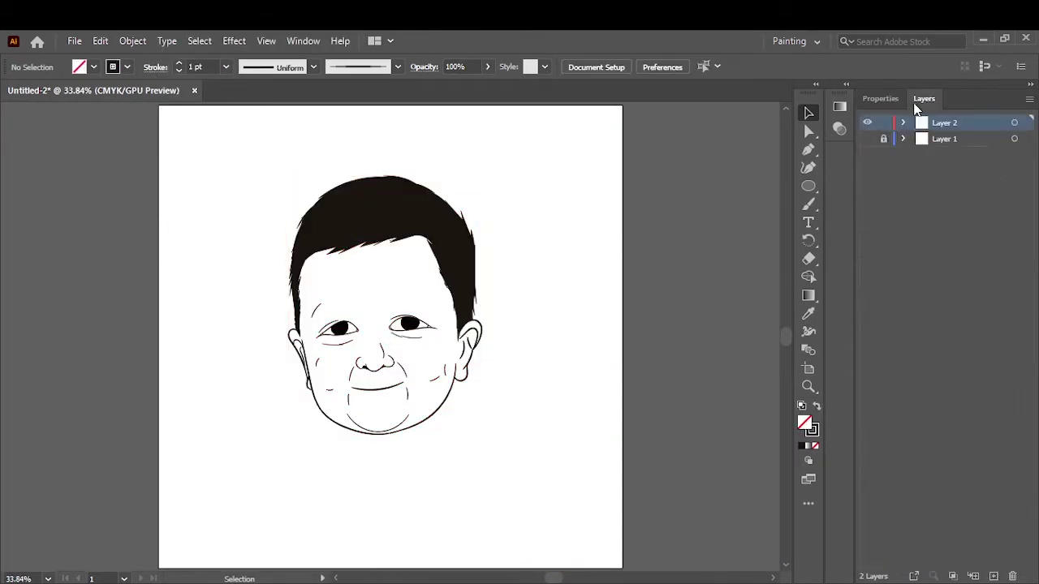
{"action": "left_click_drag", "start_coordinate": [944, 139], "coordinate": [994, 576]}
Step: Draw a light orange ellipse over the face and send it behind the line art
{"action": "double_click", "coordinate": [805, 423]}
{"action": "left_click", "coordinate": [464, 209]}
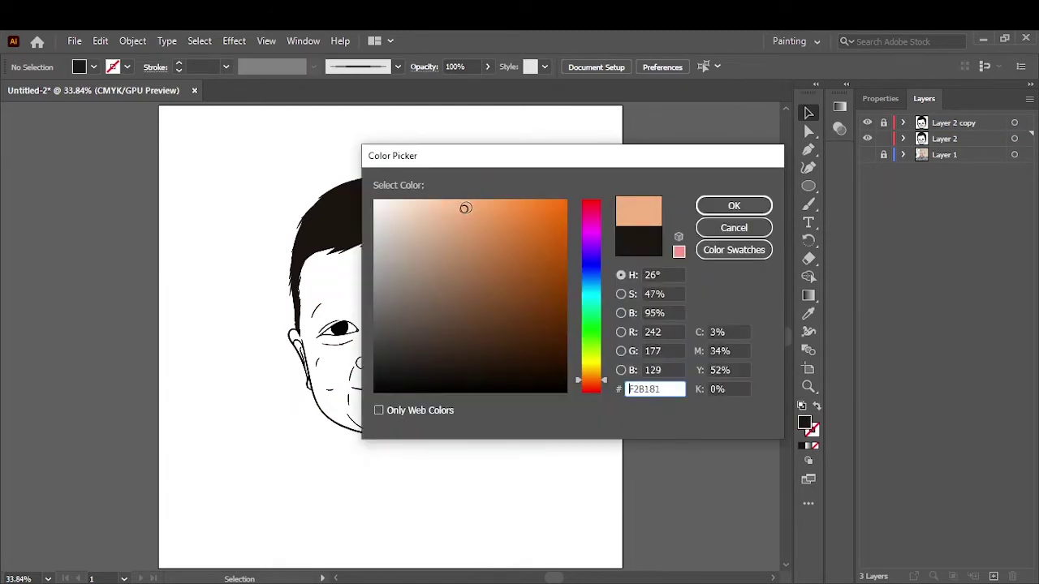
{"action": "left_click", "coordinate": [734, 205]}
{"action": "key", "text": "l"}
{"action": "left_click_drag", "start_coordinate": [244, 175], "coordinate": [539, 469]}
{"action": "right_click", "coordinate": [481, 252]}
{"action": "left_click", "coordinate": [696, 557]}
{"action": "key", "text": "v"}
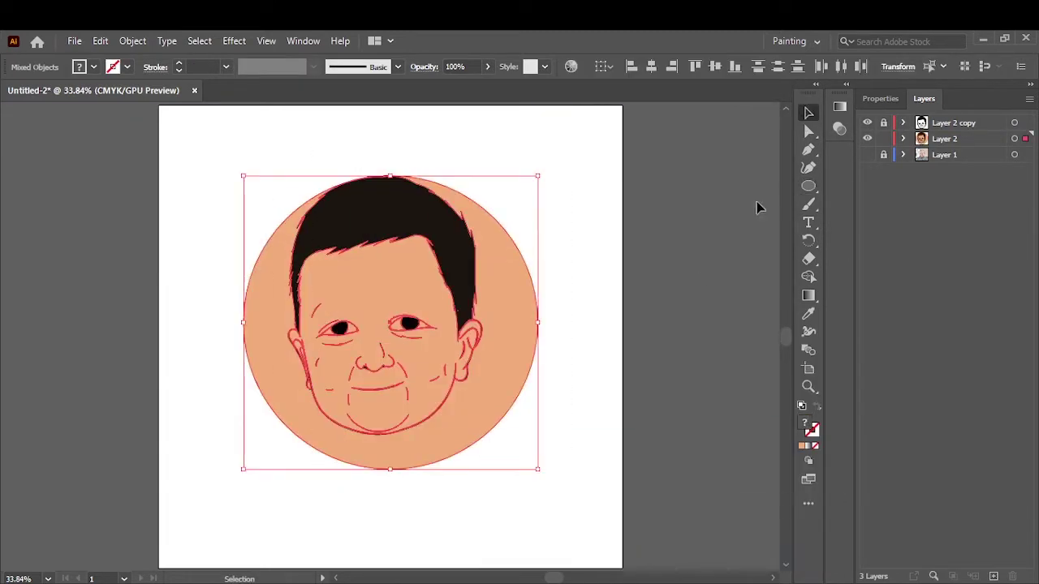
Step: Select the face skin paths inside the group and lower their saturation to 36% via Recolor Artwork
{"action": "double_click", "coordinate": [522, 371]}
{"action": "key", "text": "ctrl+plus"}
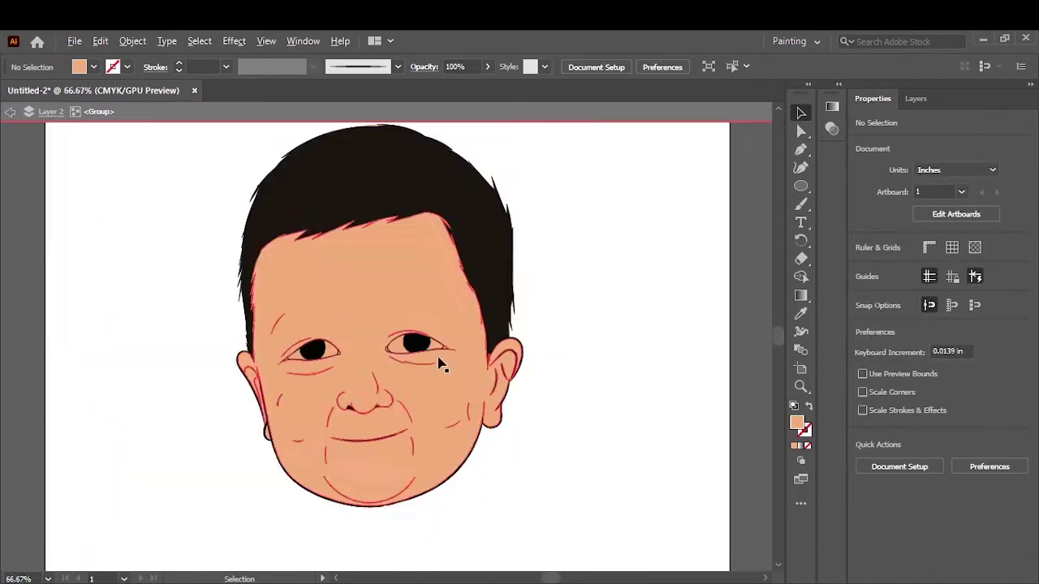
{"action": "left_click", "coordinate": [924, 98]}
{"action": "scroll", "coordinate": [934, 406], "scroll_direction": "down", "scroll_amount": 5}
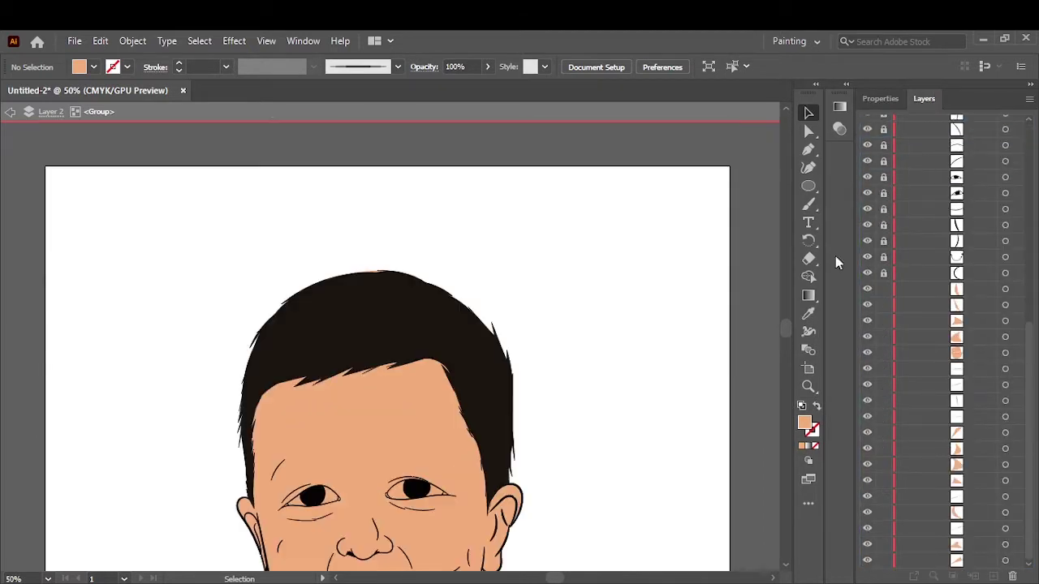
{"action": "key", "text": "a"}
{"action": "left_click_drag", "start_coordinate": [526, 181], "coordinate": [491, 376]}
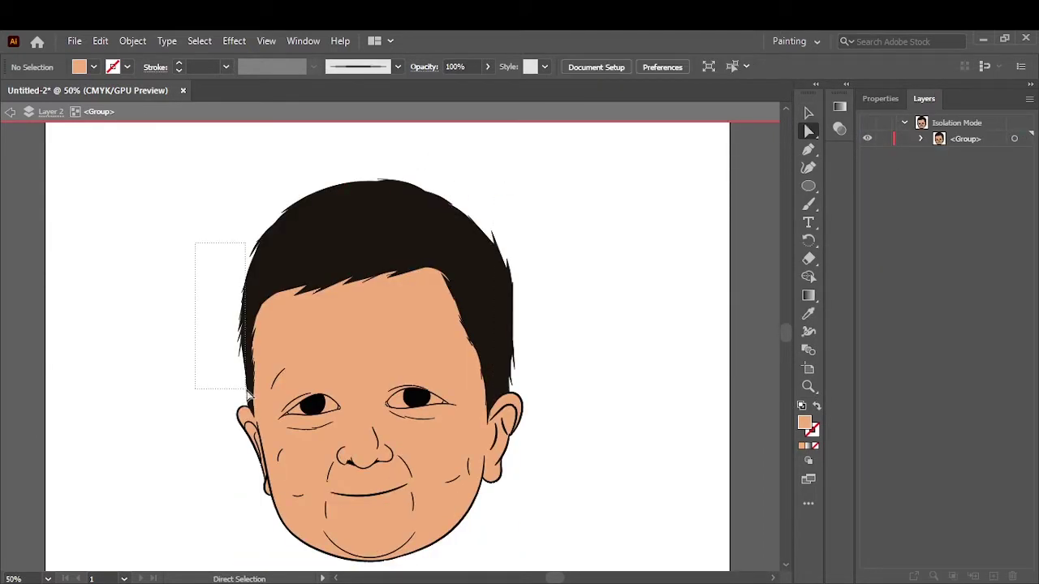
{"action": "left_click_drag", "start_coordinate": [248, 392], "coordinate": [517, 556]}
{"action": "left_click", "coordinate": [100, 41]}
{"action": "key", "text": "Escape"}
{"action": "key", "text": "v"}
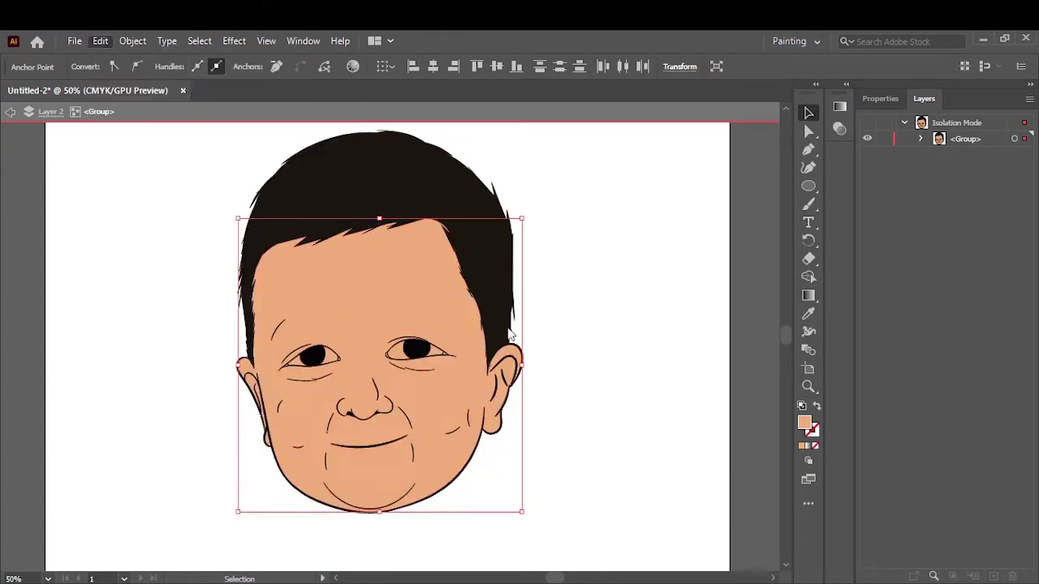
{"action": "left_click_drag", "start_coordinate": [713, 448], "coordinate": [695, 454]}
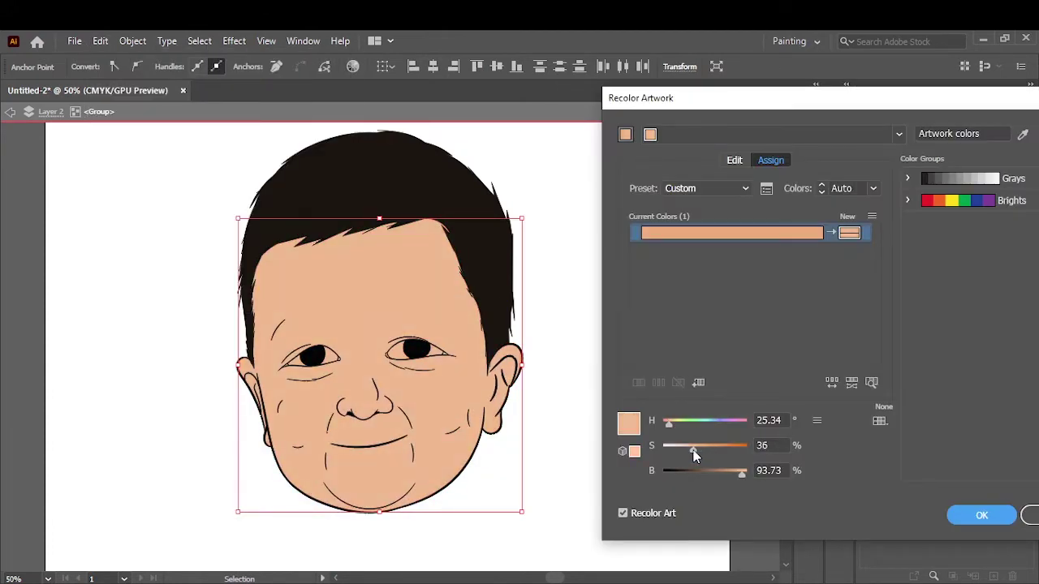
Step: Apply the softened skin colour, then fill the eye whites white inside the eye group
{"action": "key", "text": "Return"}
{"action": "double_click", "coordinate": [584, 277]}
{"action": "scroll", "coordinate": [376, 344], "scroll_direction": "up", "scroll_amount": 3}
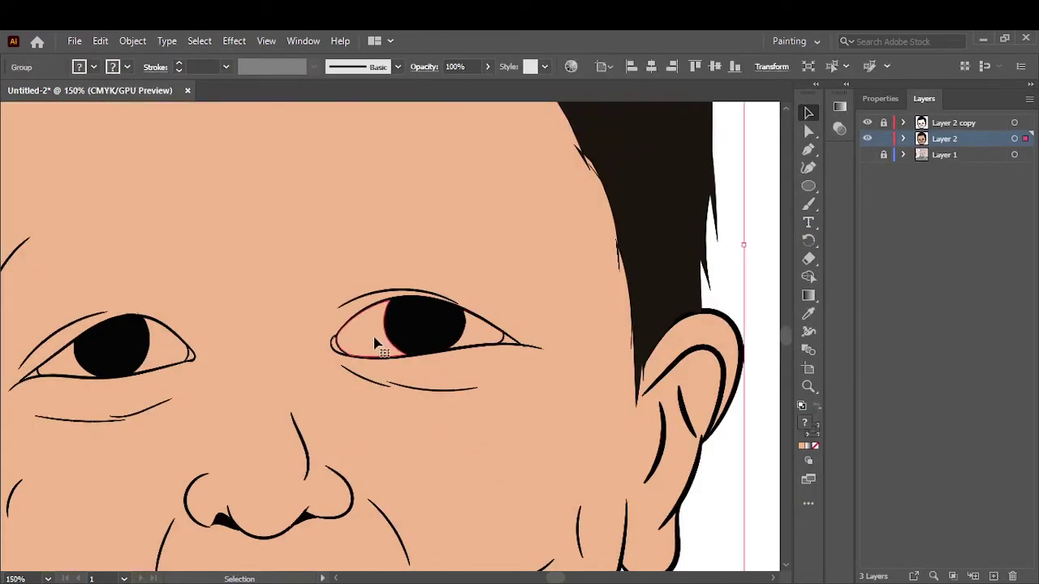
{"action": "double_click", "coordinate": [376, 344]}
{"action": "double_click", "coordinate": [804, 422]}
{"action": "left_click", "coordinate": [371, 217]}
{"action": "key", "text": "Return"}
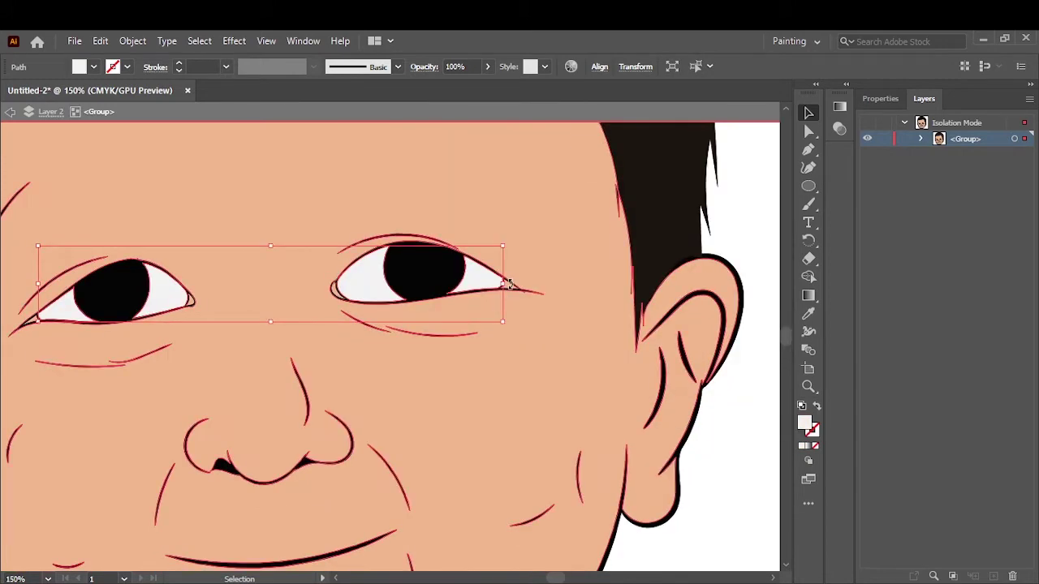
Step: Select both inner eye-corner shapes and fill them pink
{"action": "left_click", "coordinate": [509, 283]}
{"action": "left_click", "coordinate": [191, 302], "text": "shift"}
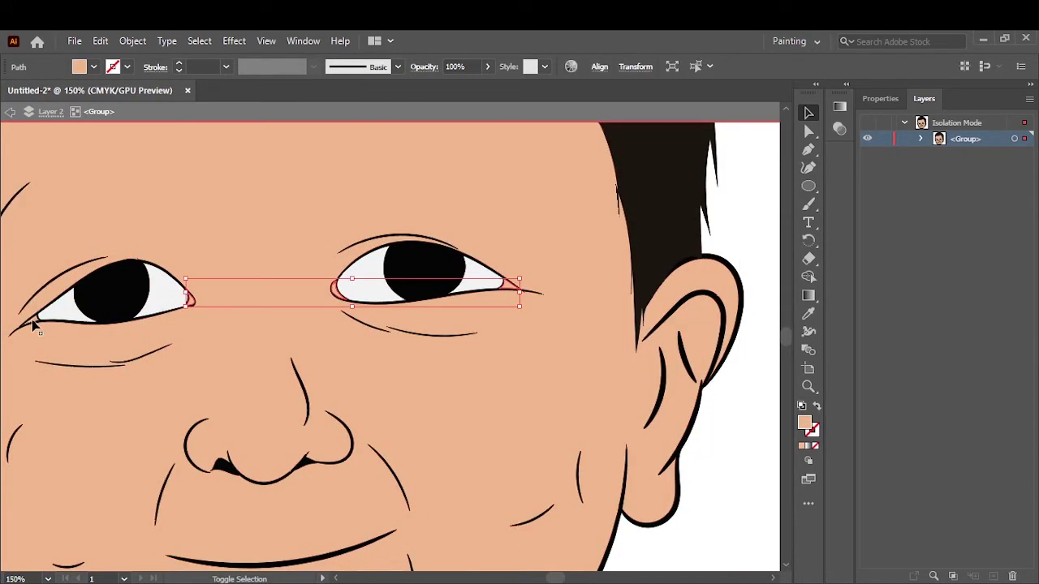
{"action": "left_click", "coordinate": [29, 323], "text": "shift"}
{"action": "scroll", "coordinate": [27, 324], "scroll_direction": "up", "scroll_amount": 5}
{"action": "scroll", "coordinate": [61, 341], "scroll_direction": "down", "scroll_amount": 5}
{"action": "double_click", "coordinate": [804, 422]}
{"action": "type", "text": "ED8E8E"}
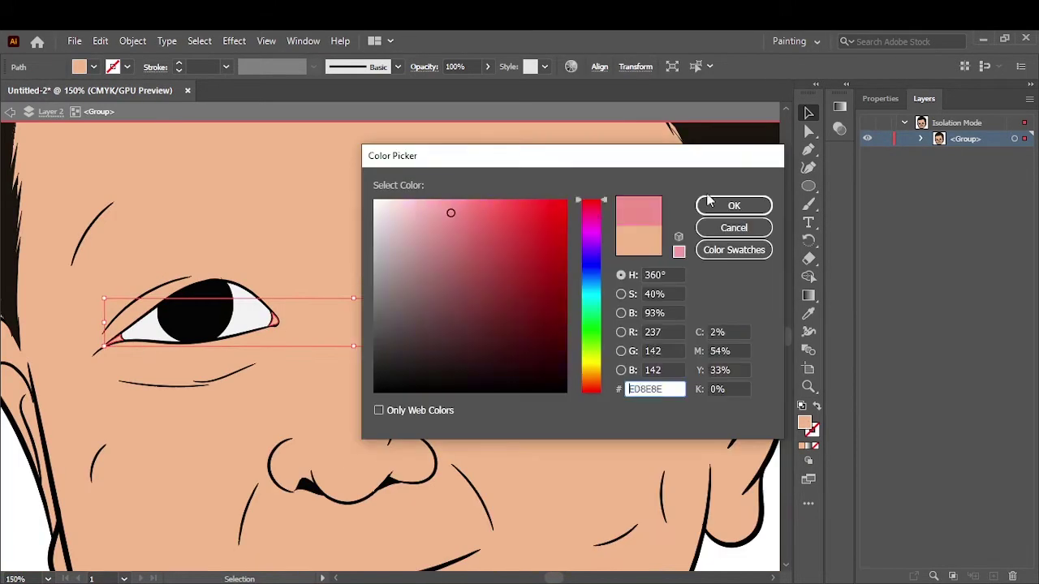
{"action": "key", "text": "Return"}
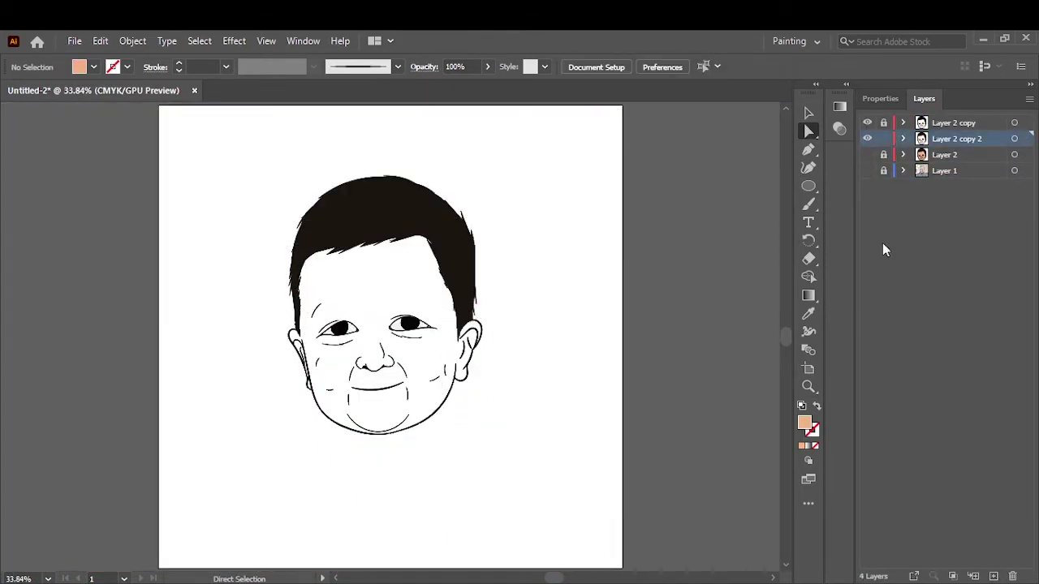
Step: Create Layer 5 with the photo visible and set a peach shading fill colour
{"action": "key", "text": "ctrl+l"}
{"action": "left_click", "coordinate": [867, 186]}
{"action": "left_click", "coordinate": [867, 187]}
{"action": "left_click", "coordinate": [867, 171]}
{"action": "double_click", "coordinate": [804, 422]}
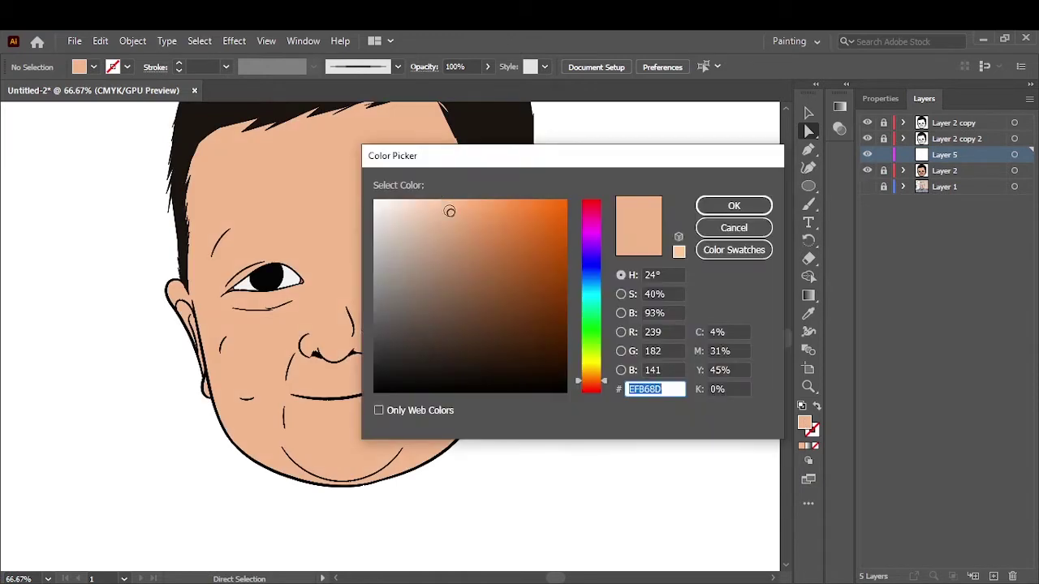
{"action": "left_click", "coordinate": [733, 205]}
{"action": "left_click", "coordinate": [881, 204]}
{"action": "left_click", "coordinate": [867, 187]}
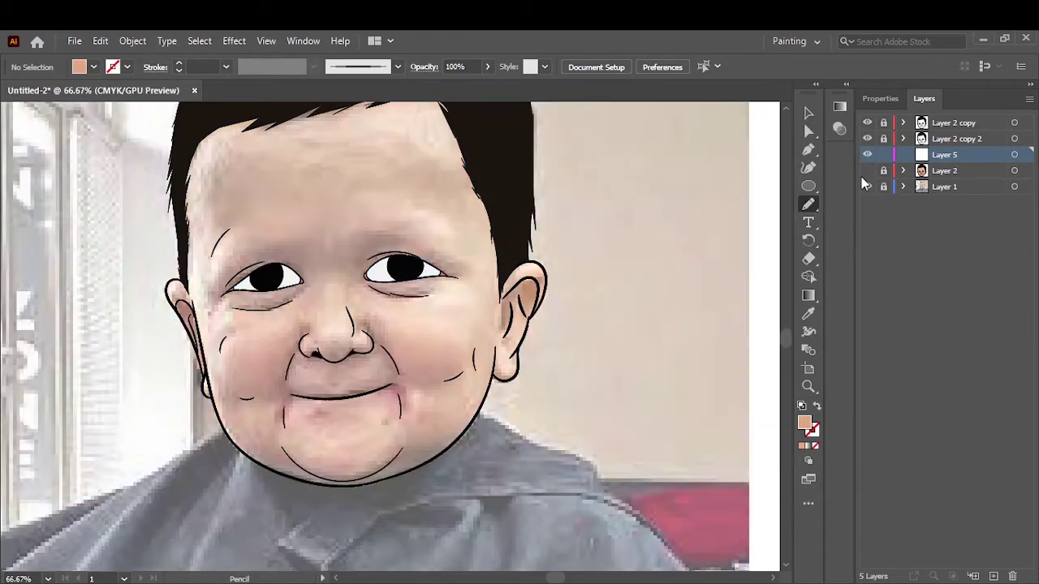
{"action": "scroll", "coordinate": [389, 365], "scroll_direction": "up", "scroll_amount": 3}
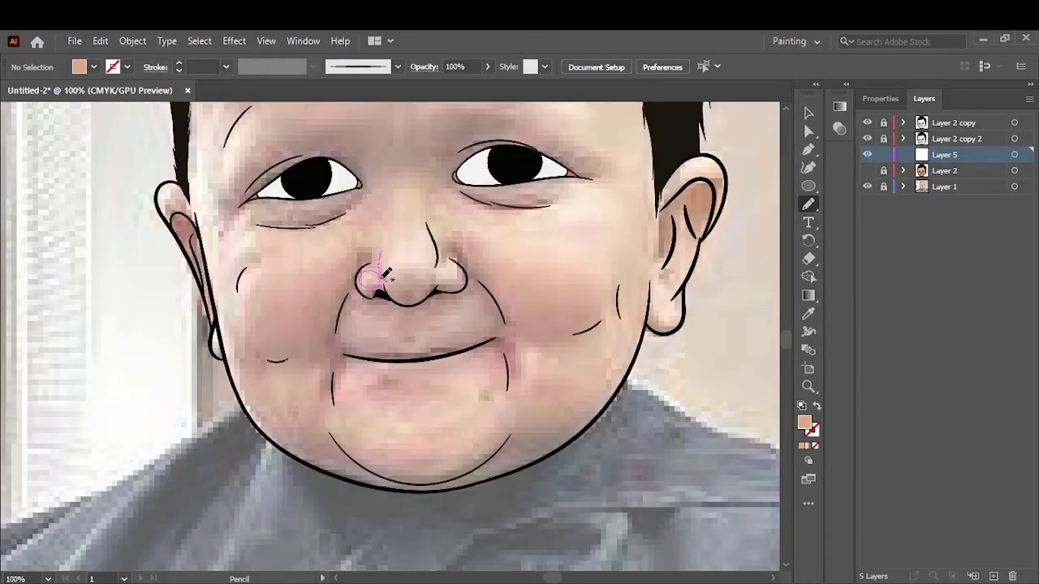
Step: Pencil peach shading shapes around the nostril, under the nose and along the upper lip
{"action": "left_click_drag", "start_coordinate": [360, 260], "coordinate": [363, 256]}
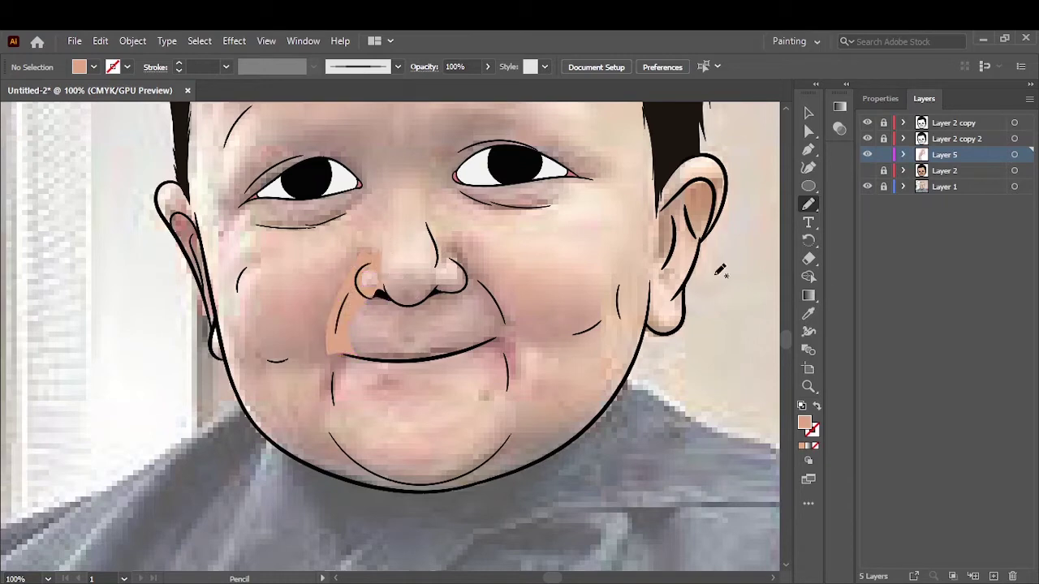
{"action": "scroll", "coordinate": [406, 280], "scroll_direction": "up", "scroll_amount": 3}
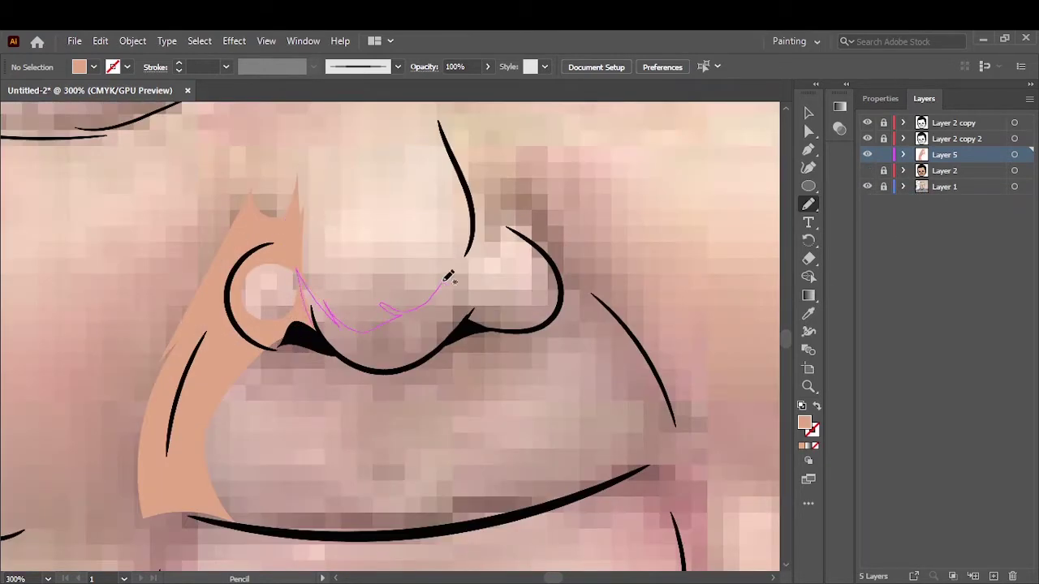
{"action": "left_click_drag", "start_coordinate": [520, 206], "coordinate": [313, 329]}
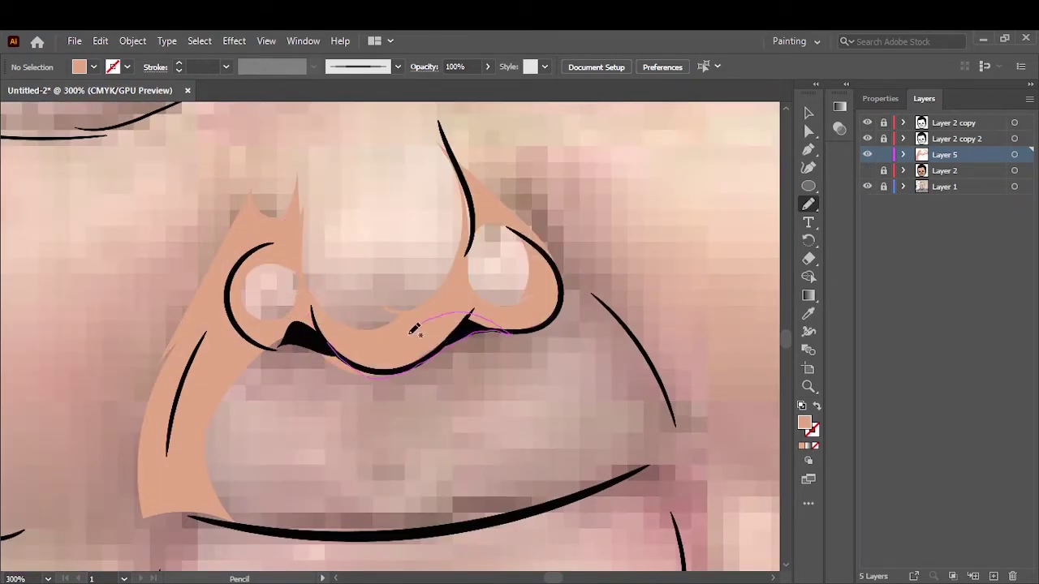
{"action": "left_click_drag", "start_coordinate": [213, 404], "coordinate": [409, 355]}
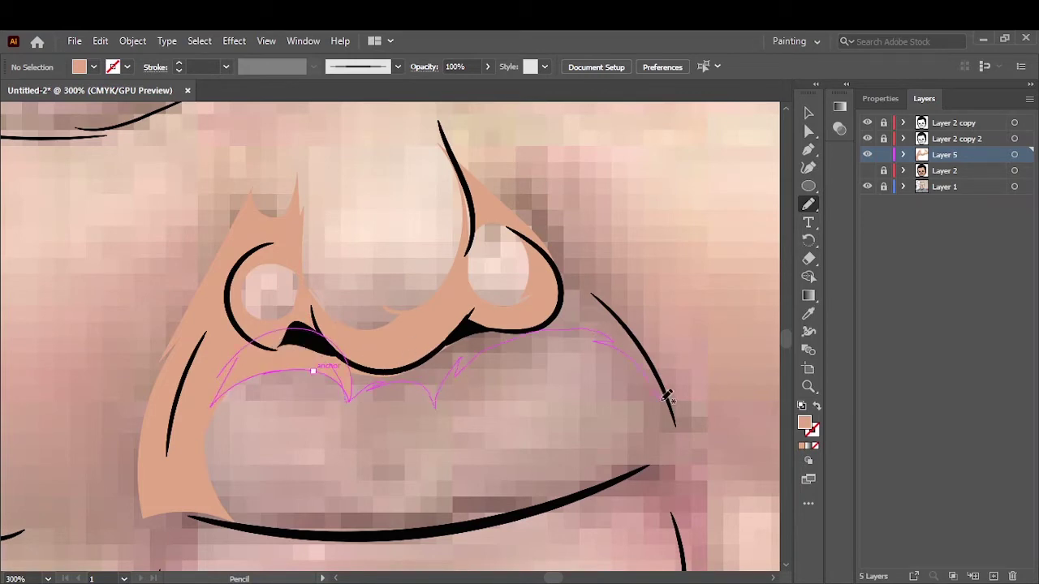
{"action": "left_click_drag", "start_coordinate": [667, 397], "coordinate": [667, 397]}
Step: Add shading shapes along the jawline, beside the mouth and around the chin
{"action": "key", "text": "ctrl+0"}
{"action": "scroll", "coordinate": [433, 279], "scroll_direction": "up", "scroll_amount": 3}
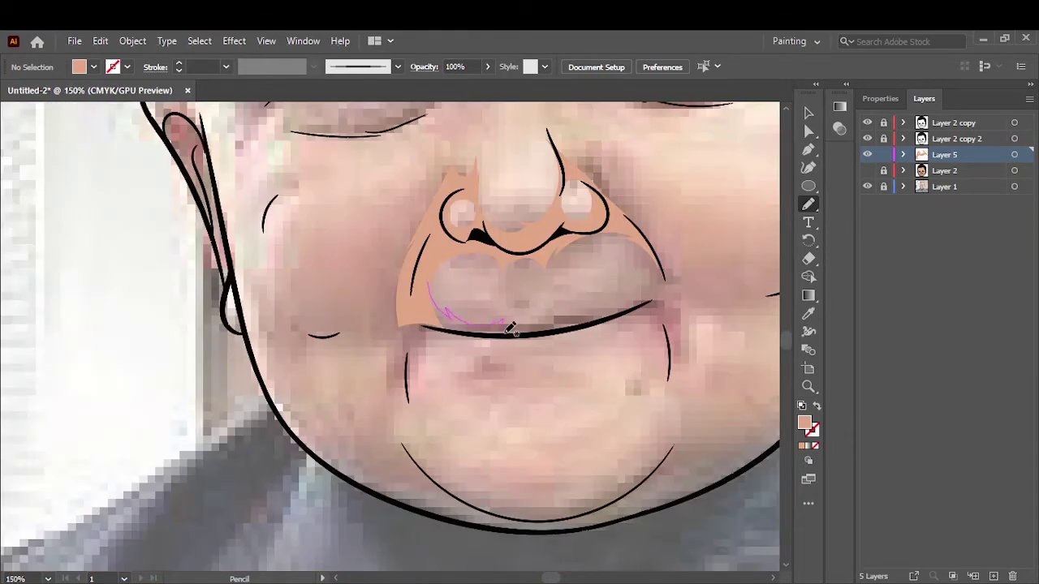
{"action": "left_click_drag", "start_coordinate": [411, 508], "coordinate": [251, 357]}
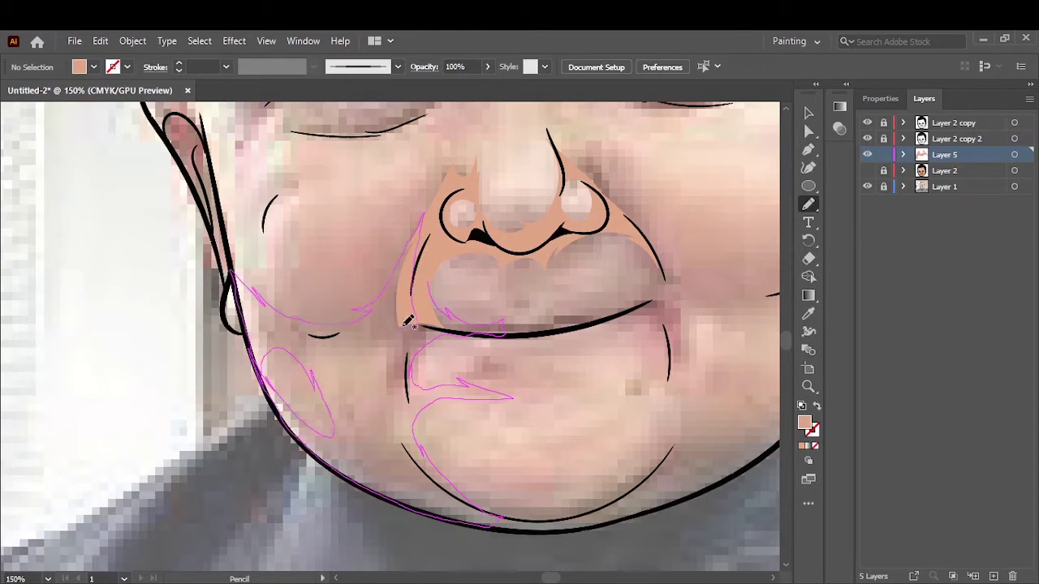
{"action": "left_click_drag", "start_coordinate": [405, 318], "coordinate": [405, 320]}
{"action": "mouse_move", "coordinate": [241, 310]}
{"action": "left_mouse_down"}
{"action": "mouse_move", "coordinate": [414, 506]}
{"action": "mouse_move", "coordinate": [389, 497]}
{"action": "left_mouse_up"}
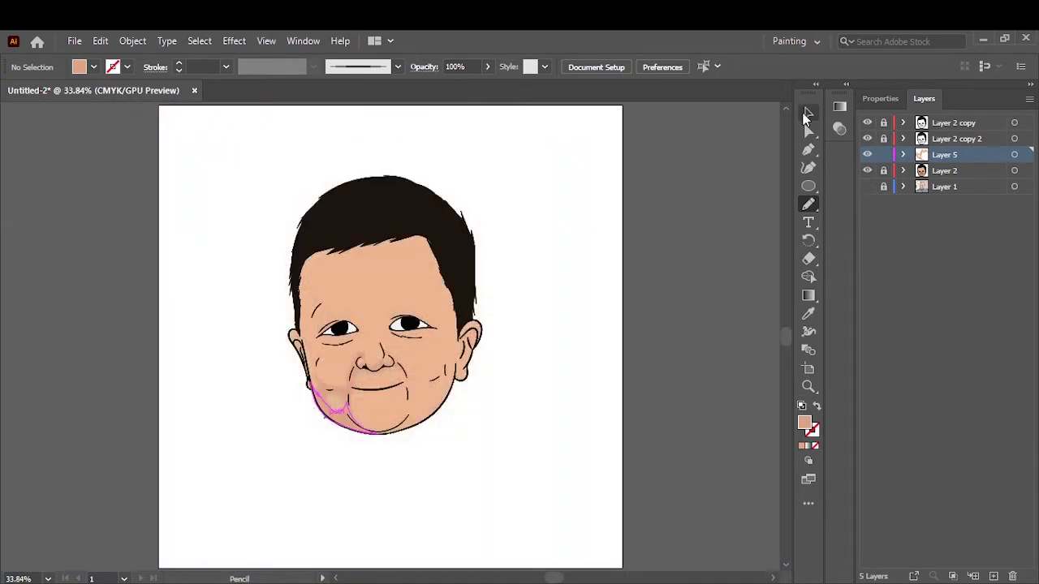
Step: Shade the left cheek, left ear side, left temple and left eye socket
{"action": "left_click", "coordinate": [867, 187]}
{"action": "left_click", "coordinate": [867, 171]}
{"action": "key", "text": "ctrl+1"}
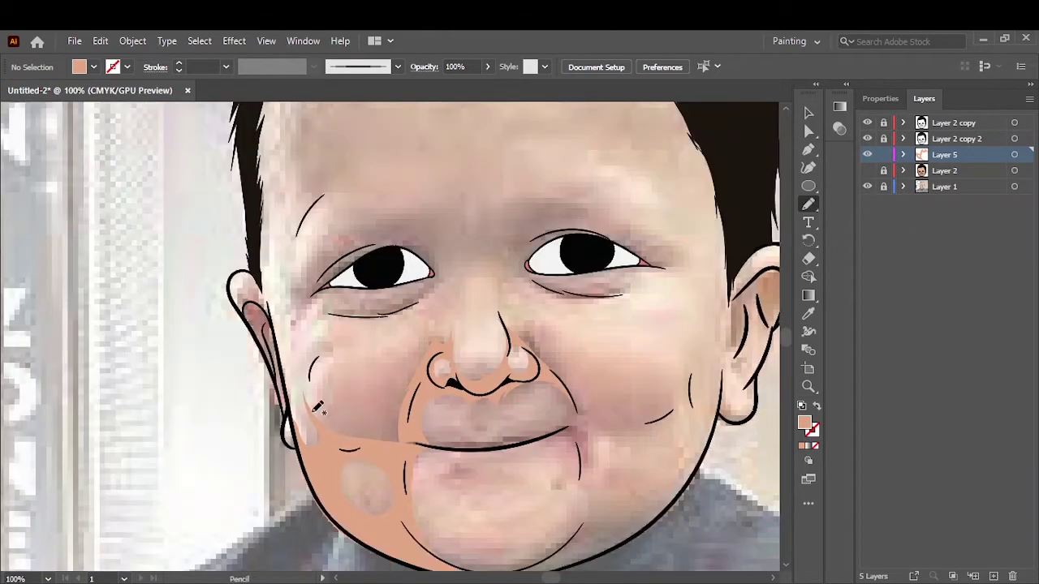
{"action": "left_click_drag", "start_coordinate": [333, 430], "coordinate": [313, 389]}
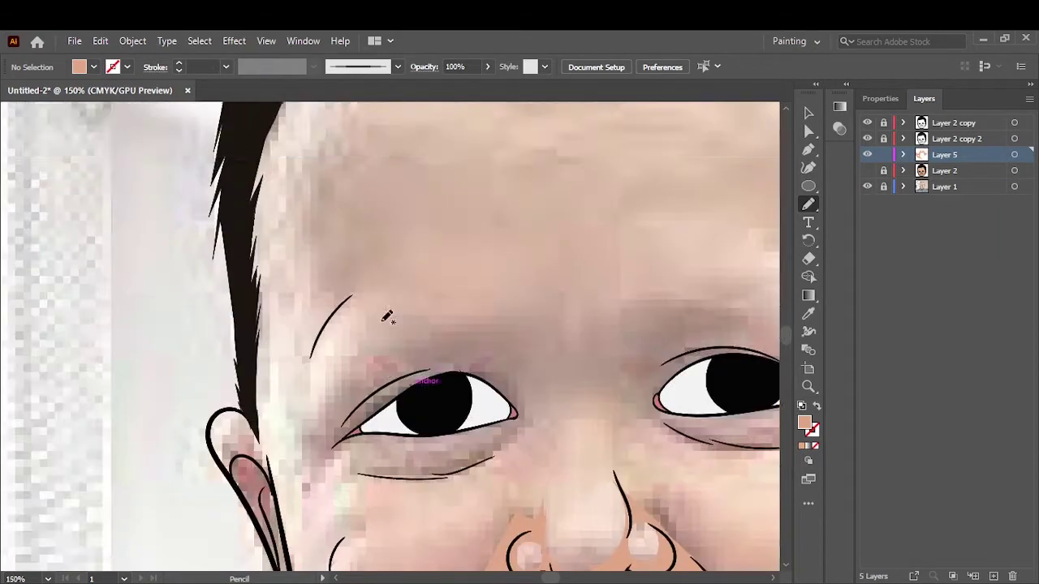
{"action": "left_click_drag", "start_coordinate": [301, 425], "coordinate": [364, 151]}
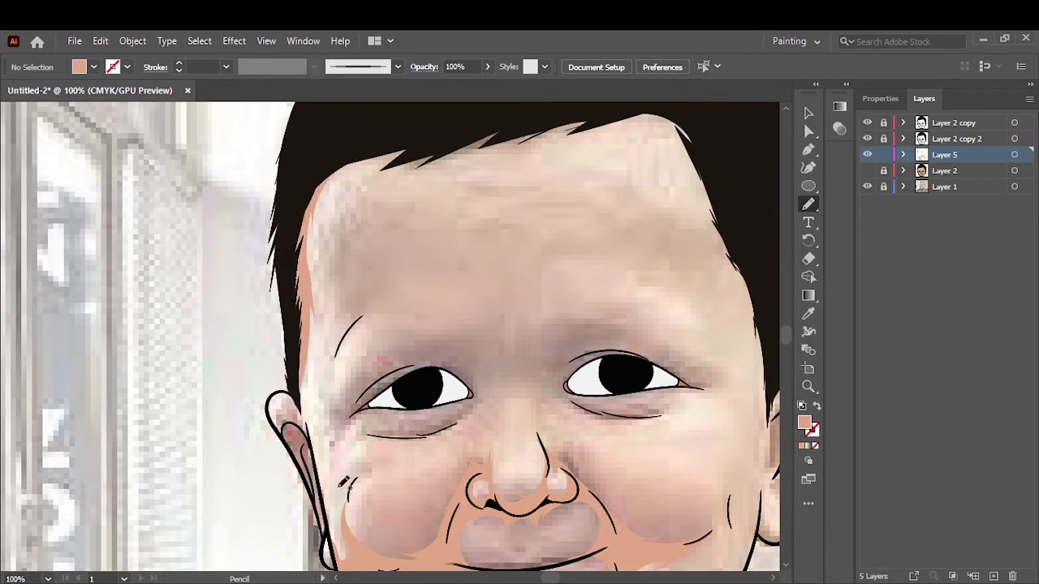
{"action": "mouse_move", "coordinate": [365, 319]}
{"action": "left_mouse_down"}
{"action": "mouse_move", "coordinate": [357, 292]}
{"action": "mouse_move", "coordinate": [334, 277]}
{"action": "mouse_move", "coordinate": [341, 282]}
{"action": "left_mouse_up"}
{"action": "mouse_move", "coordinate": [339, 379]}
{"action": "left_mouse_down"}
{"action": "mouse_move", "coordinate": [349, 410]}
{"action": "mouse_move", "coordinate": [341, 333]}
{"action": "mouse_move", "coordinate": [382, 320]}
{"action": "left_mouse_up"}
Step: Check the reference photo, then draw a light-peach highlight along the forehead hairline
{"action": "key", "text": "ctrl+0"}
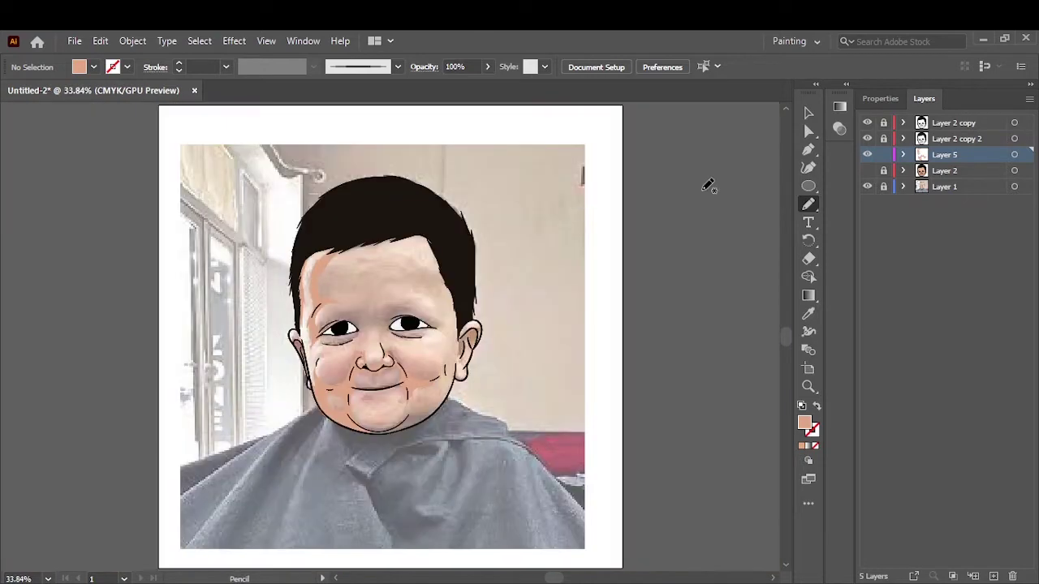
{"action": "left_click", "coordinate": [867, 187]}
{"action": "left_click", "coordinate": [867, 187]}
{"action": "scroll", "coordinate": [390, 324], "scroll_direction": "up", "scroll_amount": 3}
{"action": "mouse_move", "coordinate": [171, 381]}
{"action": "left_mouse_down"}
{"action": "mouse_move", "coordinate": [196, 292]}
{"action": "mouse_move", "coordinate": [231, 230]}
{"action": "left_mouse_up"}
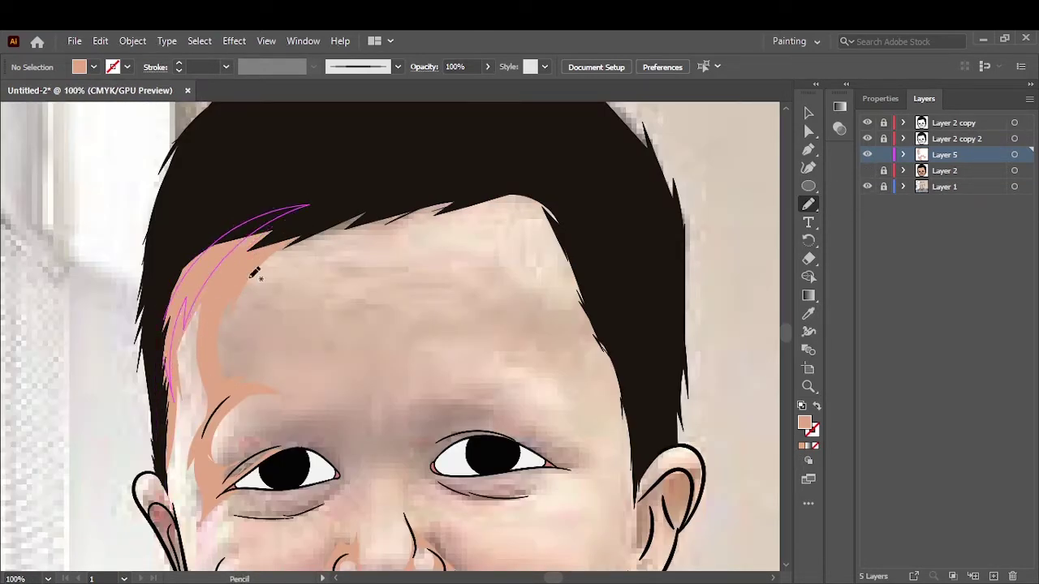
{"action": "scroll", "coordinate": [244, 259], "scroll_direction": "down", "scroll_amount": 3}
{"action": "left_click_drag", "start_coordinate": [210, 302], "coordinate": [269, 273]}
Step: Add light-peach highlights above the left eye, around the brow and between eye and nose
{"action": "key", "text": "ctrl+plus"}
{"action": "left_click_drag", "start_coordinate": [125, 325], "coordinate": [168, 199]}
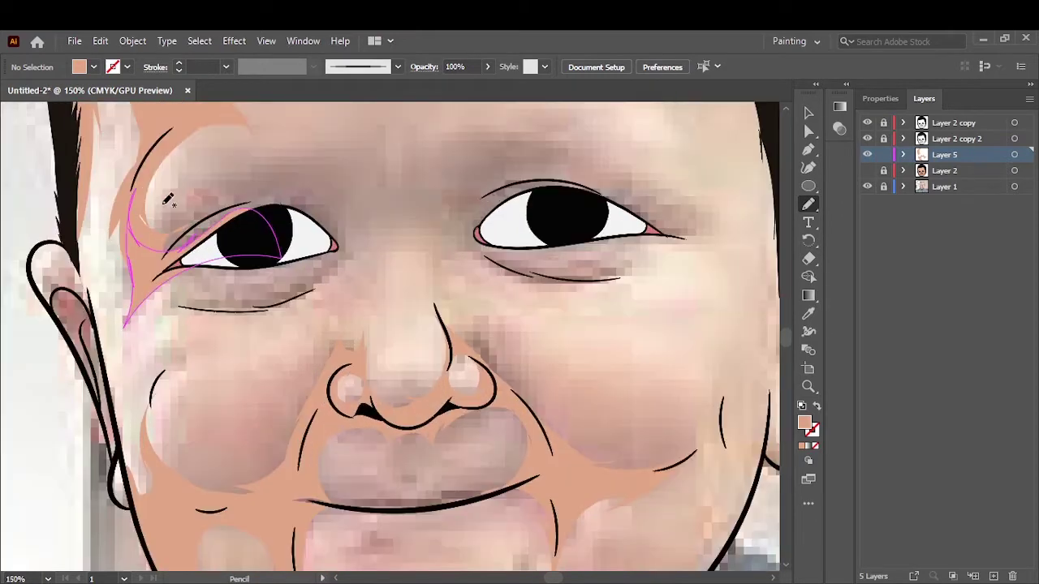
{"action": "left_click_drag", "start_coordinate": [357, 209], "coordinate": [146, 168]}
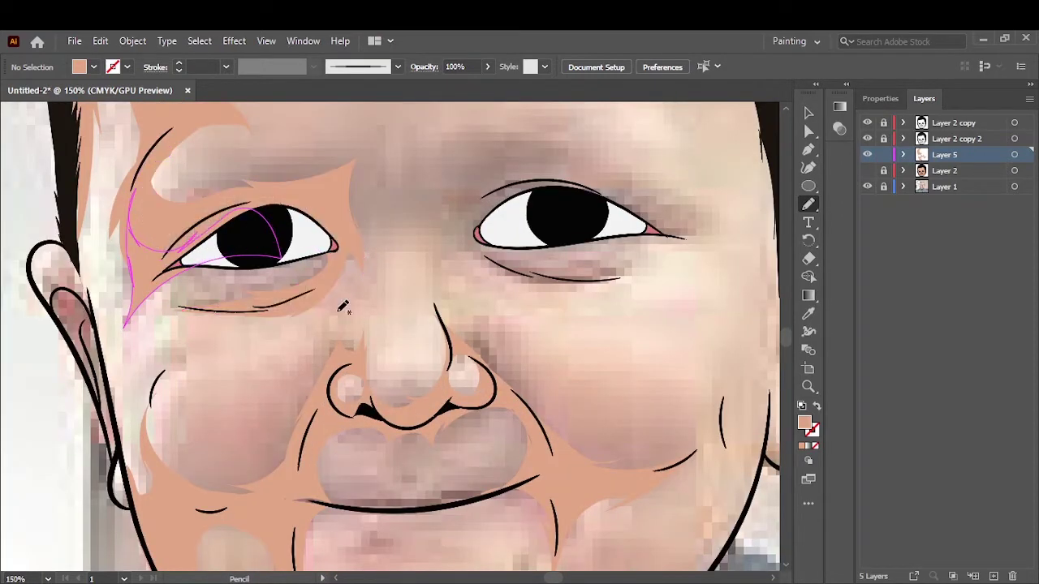
{"action": "left_click_drag", "start_coordinate": [378, 235], "coordinate": [318, 295]}
Step: Draw a light-peach highlight over the right cheek running along the jawline
{"action": "scroll", "coordinate": [390, 333], "scroll_direction": "down", "scroll_amount": 5}
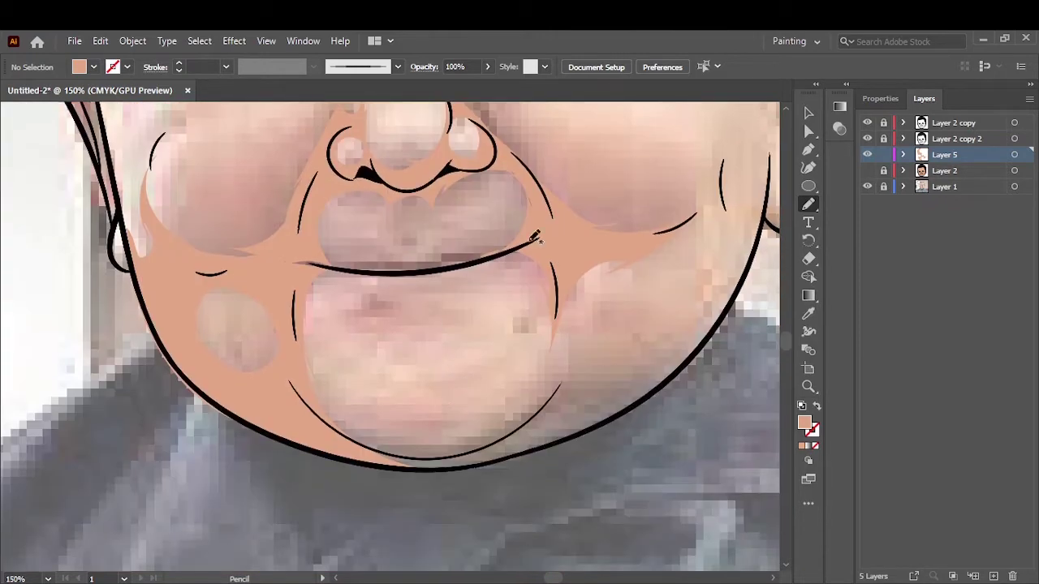
{"action": "mouse_move", "coordinate": [536, 240]}
{"action": "left_mouse_down"}
{"action": "mouse_move", "coordinate": [446, 310]}
{"action": "mouse_move", "coordinate": [388, 460]}
{"action": "left_mouse_up"}
{"action": "left_click_drag", "start_coordinate": [587, 358], "coordinate": [587, 358]}
{"action": "left_click_drag", "start_coordinate": [552, 410], "coordinate": [368, 447]}
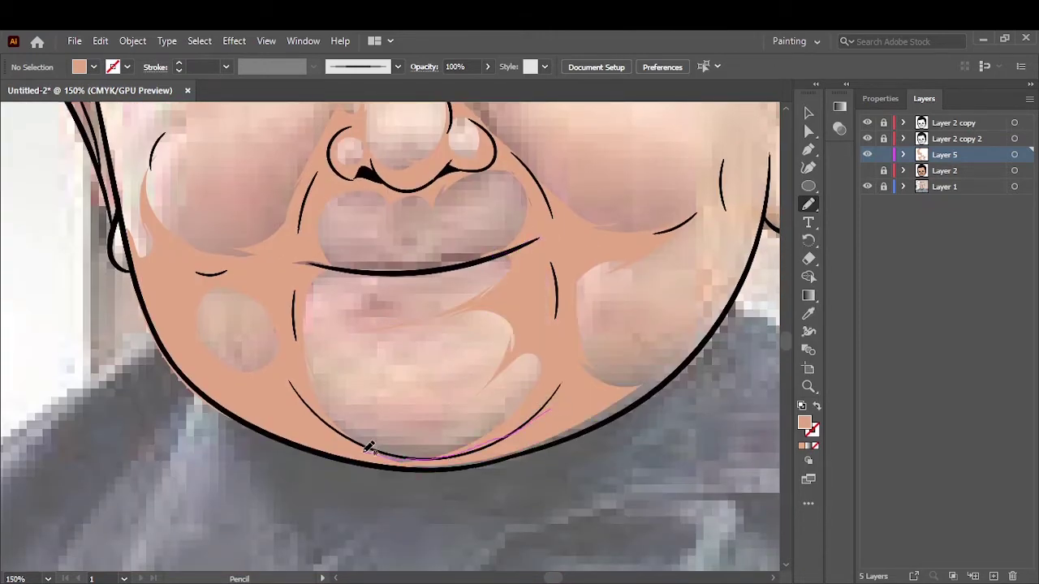
{"action": "left_click_drag", "start_coordinate": [662, 381], "coordinate": [365, 455]}
Step: Compare against Layer 2, then sketch another highlight stroke across the forehead
{"action": "scroll", "coordinate": [383, 383], "scroll_direction": "up", "scroll_amount": 3}
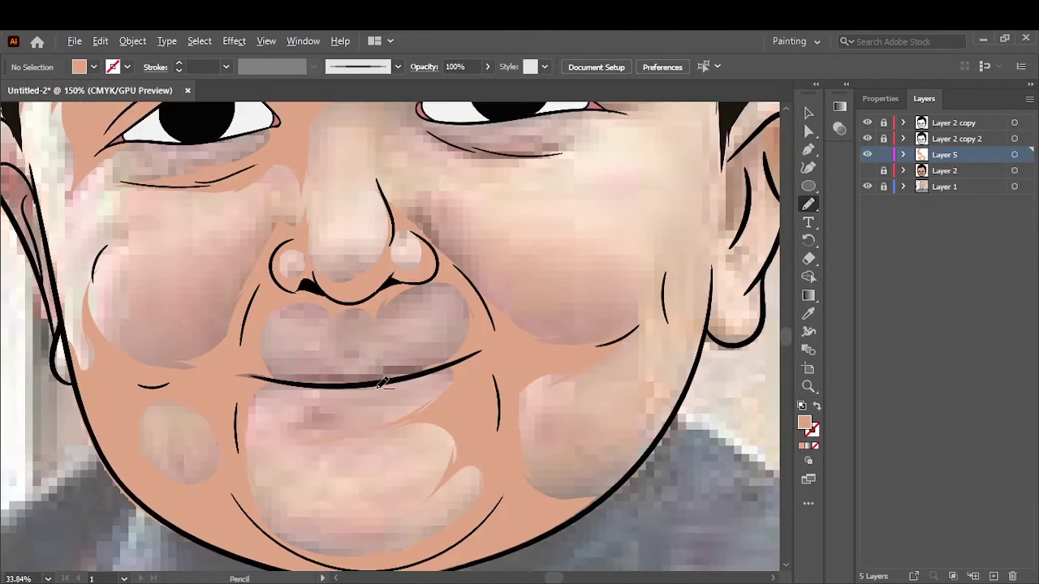
{"action": "key", "text": "ctrl+0"}
{"action": "left_click", "coordinate": [867, 170]}
{"action": "left_click", "coordinate": [867, 171]}
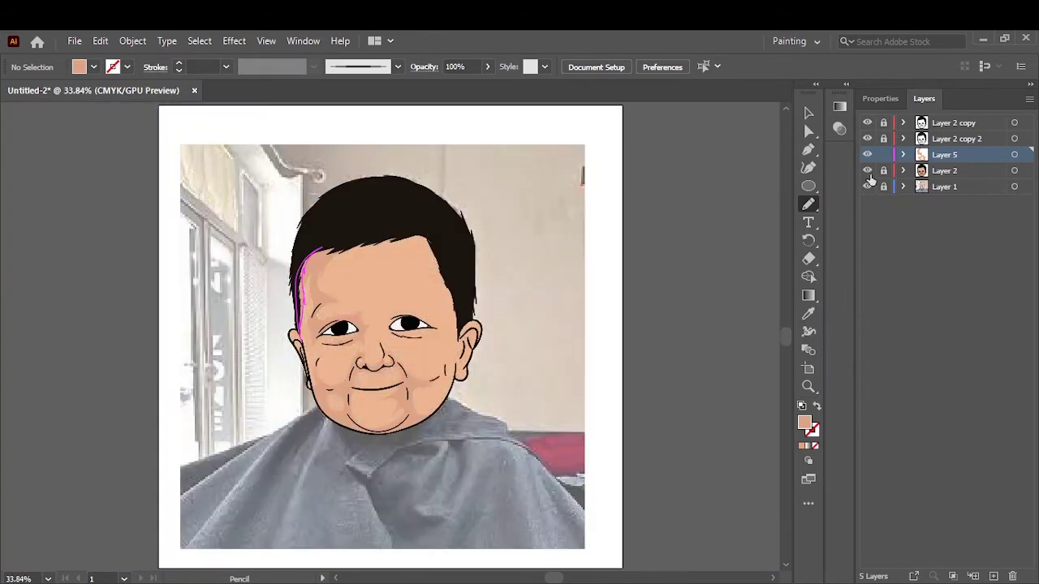
{"action": "scroll", "coordinate": [143, 246], "scroll_direction": "up", "scroll_amount": 3}
{"action": "left_click_drag", "start_coordinate": [143, 246], "coordinate": [514, 244]}
Step: Add light-peach highlight shapes on the lower right cheek
{"action": "scroll", "coordinate": [371, 249], "scroll_direction": "down", "scroll_amount": 2}
{"action": "scroll", "coordinate": [371, 249], "scroll_direction": "down", "scroll_amount": 10}
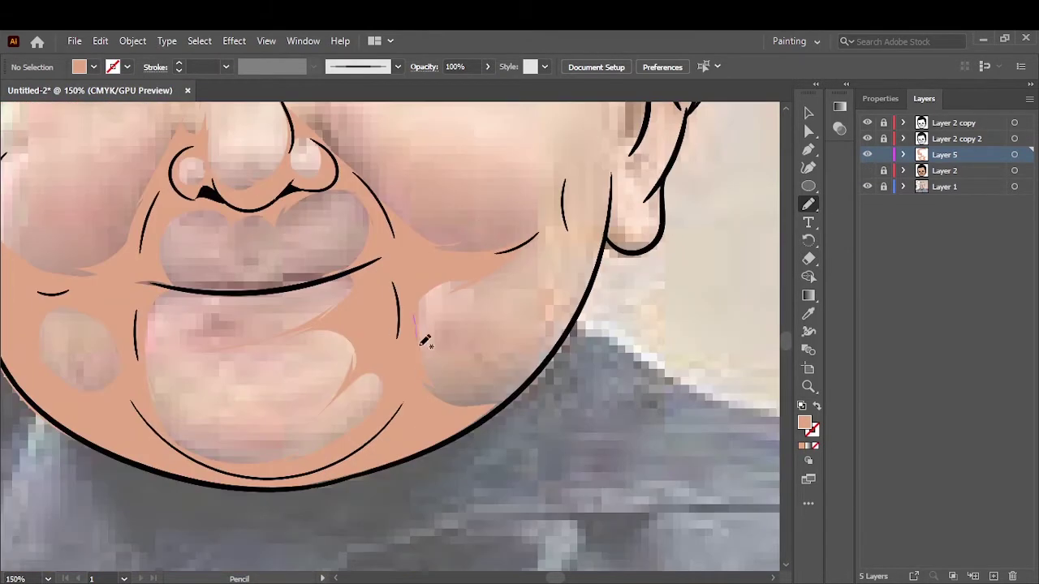
{"action": "left_click_drag", "start_coordinate": [414, 316], "coordinate": [544, 243]}
{"action": "left_click_drag", "start_coordinate": [487, 358], "coordinate": [465, 273]}
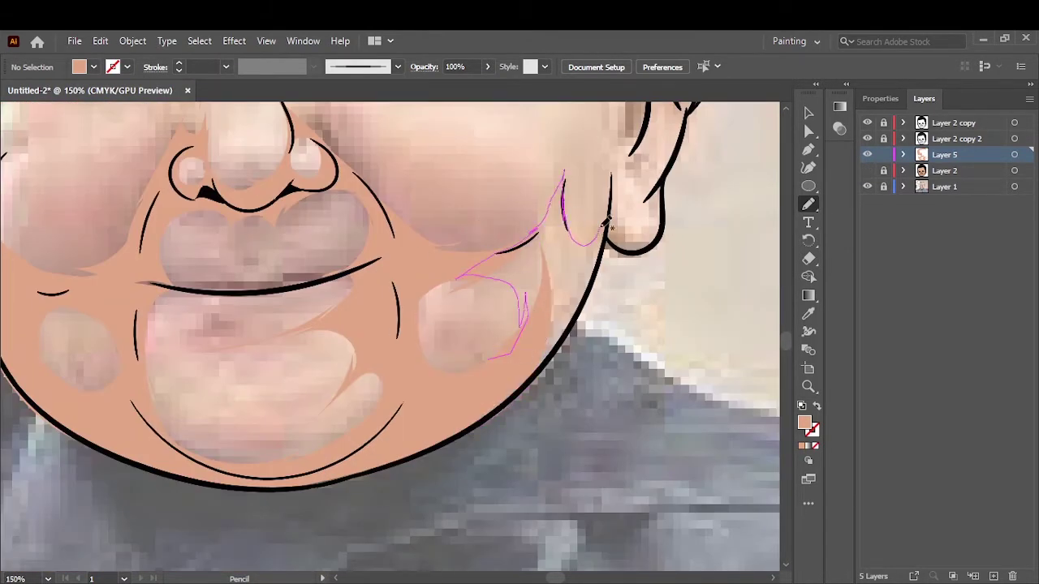
{"action": "left_click_drag", "start_coordinate": [608, 223], "coordinate": [587, 307]}
Step: Draw highlights around the nose, under the eye and around the eyebrow
{"action": "scroll", "coordinate": [377, 430], "scroll_direction": "up", "scroll_amount": 5}
{"action": "left_click_drag", "start_coordinate": [284, 329], "coordinate": [282, 324]}
{"action": "left_click_drag", "start_coordinate": [312, 363], "coordinate": [301, 299]}
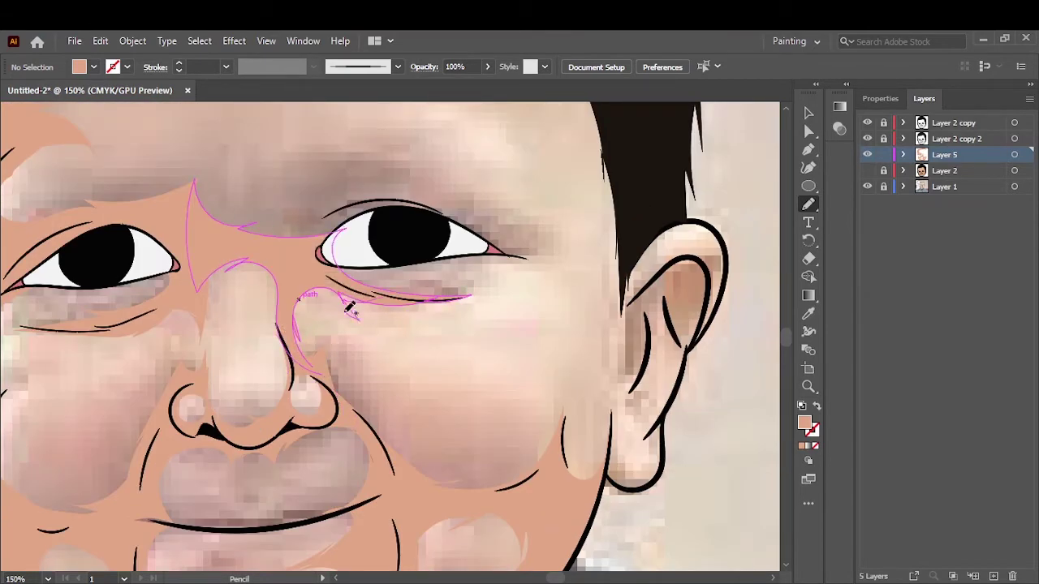
{"action": "left_click_drag", "start_coordinate": [320, 369], "coordinate": [350, 308]}
{"action": "scroll", "coordinate": [517, 290], "scroll_direction": "up", "scroll_amount": 5}
{"action": "left_click_drag", "start_coordinate": [504, 444], "coordinate": [554, 461]}
Step: Draw a light-peach highlight shape on the forehead
{"action": "key", "text": "ctrl+0"}
{"action": "key", "text": "ctrl+equal"}
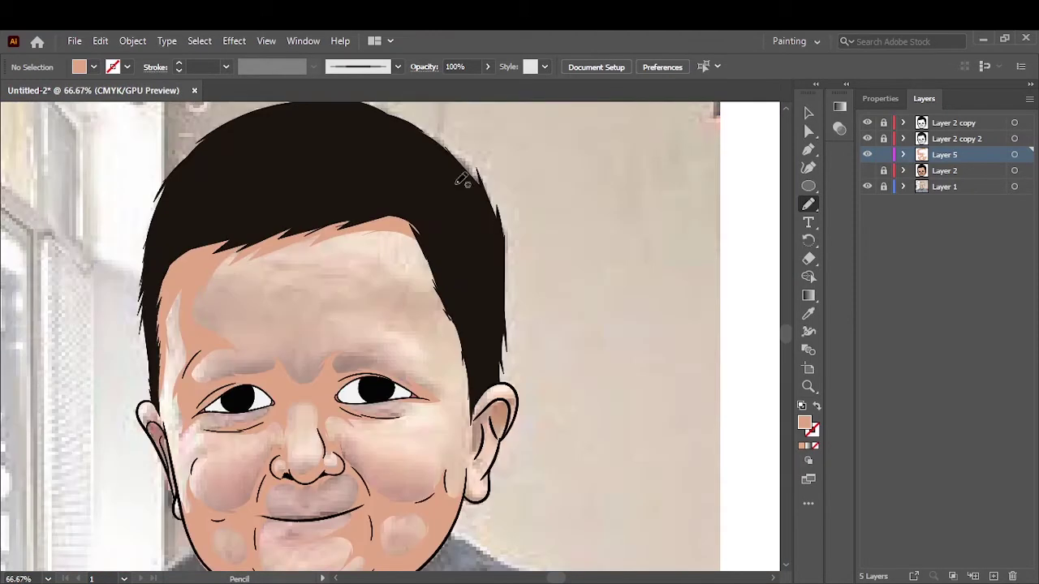
{"action": "mouse_move", "coordinate": [380, 284]}
{"action": "left_mouse_down"}
{"action": "mouse_move", "coordinate": [457, 292]}
{"action": "mouse_move", "coordinate": [386, 221]}
{"action": "left_mouse_up"}
{"action": "key", "text": "ctrl+equal"}
{"action": "key", "text": "ctrl+equal"}
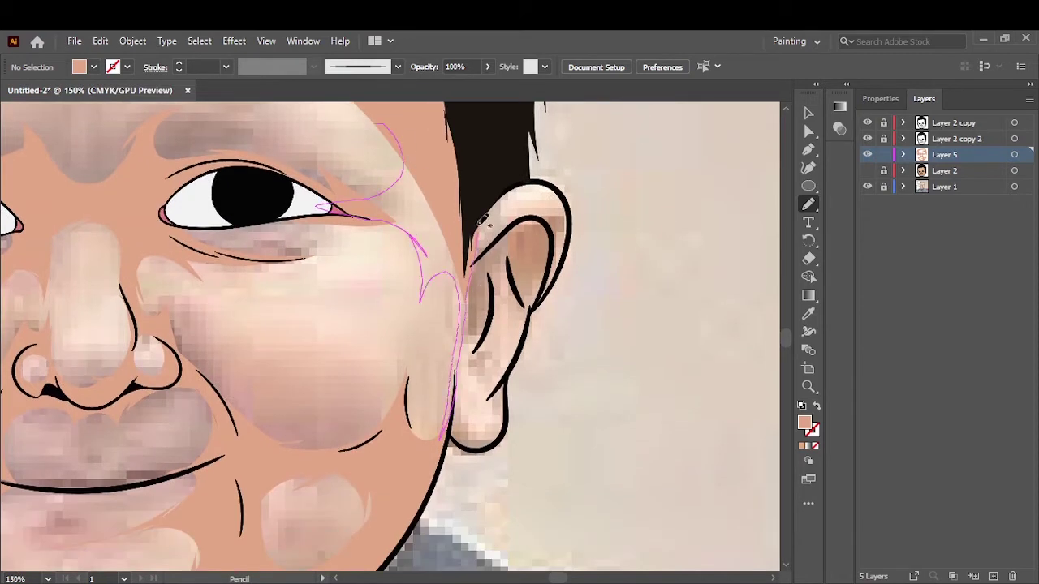
Step: Add highlights from the eye to the ear, along and inside the ear, and below the eye
{"action": "left_click_drag", "start_coordinate": [445, 406], "coordinate": [488, 319]}
{"action": "mouse_move", "coordinate": [484, 181]}
{"action": "left_mouse_down"}
{"action": "mouse_move", "coordinate": [445, 406]}
{"action": "mouse_move", "coordinate": [497, 438]}
{"action": "left_mouse_up"}
{"action": "mouse_move", "coordinate": [494, 220]}
{"action": "left_mouse_down"}
{"action": "mouse_move", "coordinate": [475, 371]}
{"action": "mouse_move", "coordinate": [508, 371]}
{"action": "left_mouse_up"}
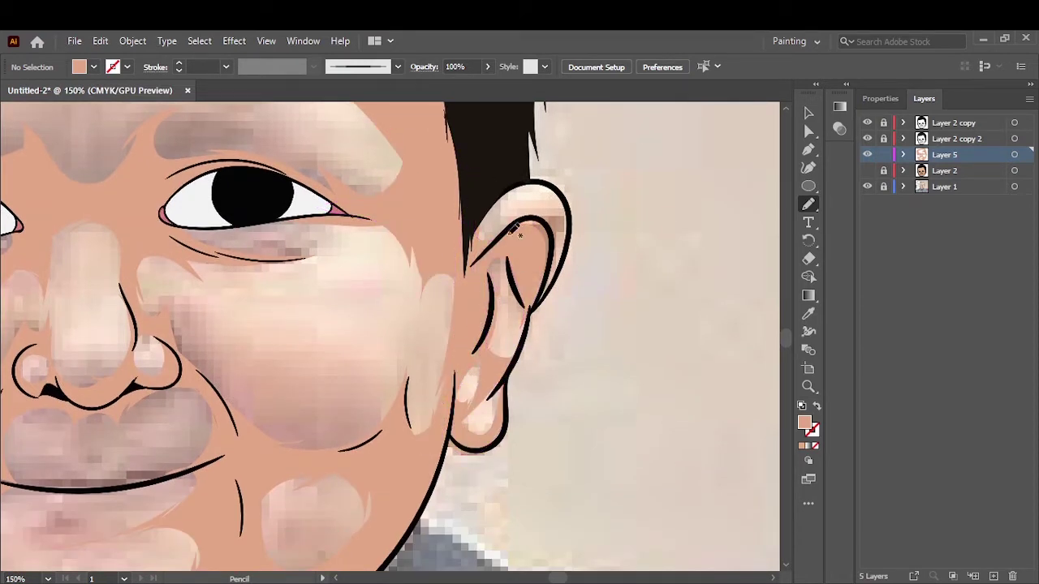
{"action": "left_click_drag", "start_coordinate": [493, 248], "coordinate": [471, 268]}
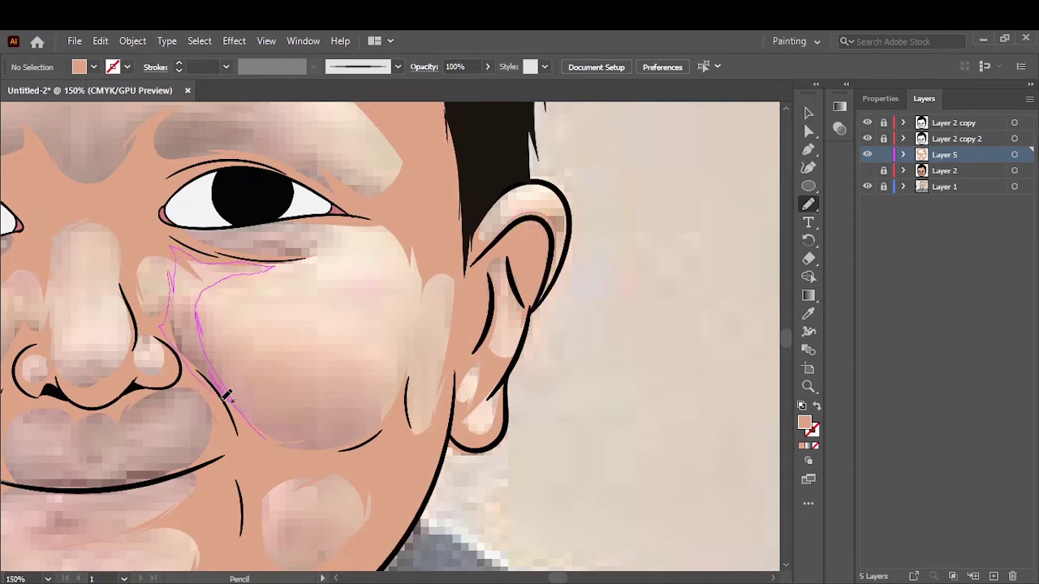
{"action": "left_click_drag", "start_coordinate": [228, 395], "coordinate": [229, 398]}
{"action": "left_click_drag", "start_coordinate": [388, 412], "coordinate": [388, 412]}
Step: Hide the reference photo, add Layer 6 and pick a darker skin fill for shadows
{"action": "key", "text": "ctrl+0"}
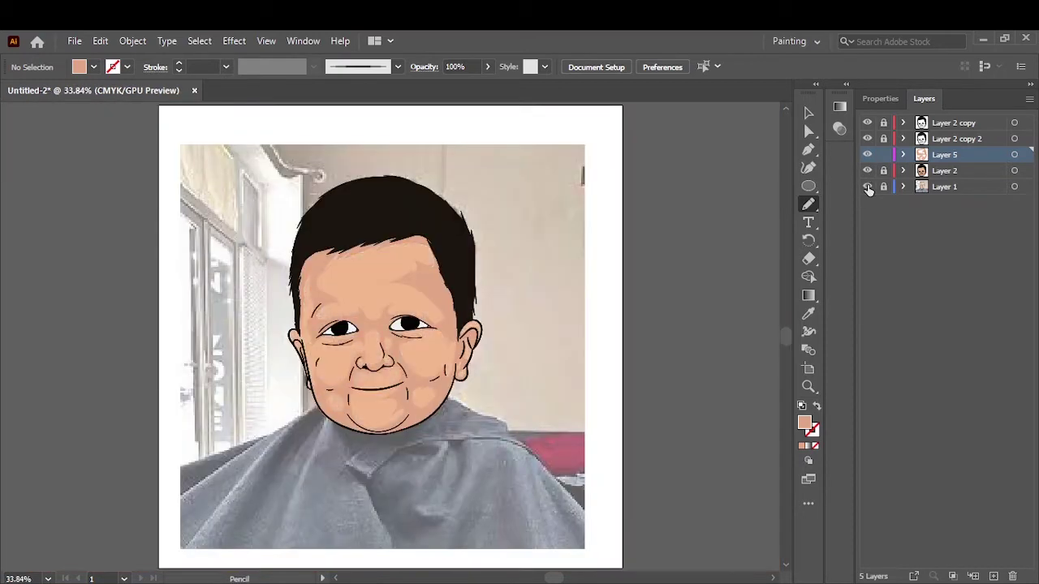
{"action": "left_click", "coordinate": [867, 187]}
{"action": "left_click", "coordinate": [993, 576]}
{"action": "double_click", "coordinate": [804, 423]}
{"action": "left_click", "coordinate": [456, 235]}
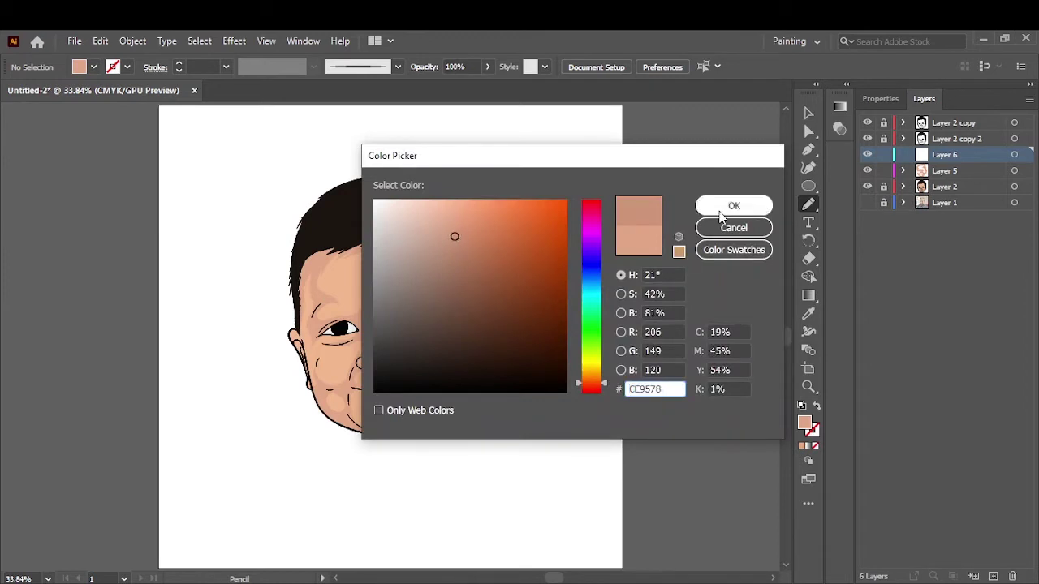
{"action": "left_click", "coordinate": [733, 204]}
{"action": "scroll", "coordinate": [302, 268], "scroll_direction": "up", "scroll_amount": 4}
Step: Draw CE9578 shadow shapes beside and along the brow, extending toward the hairline
{"action": "left_click_drag", "start_coordinate": [282, 290], "coordinate": [272, 312]}
{"action": "double_click", "coordinate": [805, 423]}
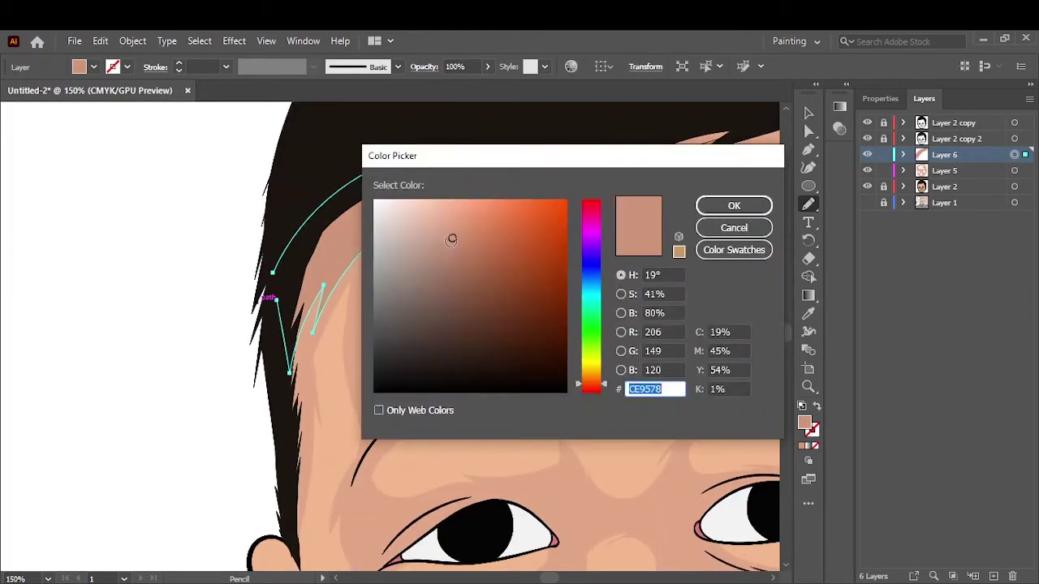
{"action": "left_click", "coordinate": [733, 204]}
{"action": "key", "text": "v"}
{"action": "key", "text": "n"}
{"action": "left_click_drag", "start_coordinate": [326, 220], "coordinate": [363, 349]}
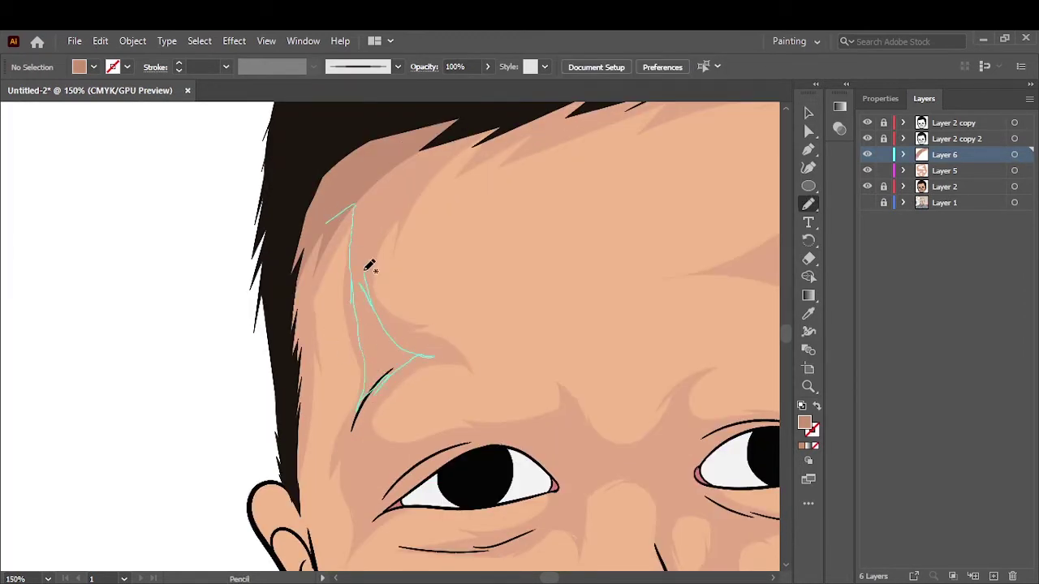
{"action": "mouse_move", "coordinate": [369, 267]}
{"action": "left_mouse_down"}
{"action": "mouse_move", "coordinate": [354, 204]}
{"action": "mouse_move", "coordinate": [284, 479]}
{"action": "left_mouse_up"}
{"action": "left_click_drag", "start_coordinate": [382, 219], "coordinate": [512, 122]}
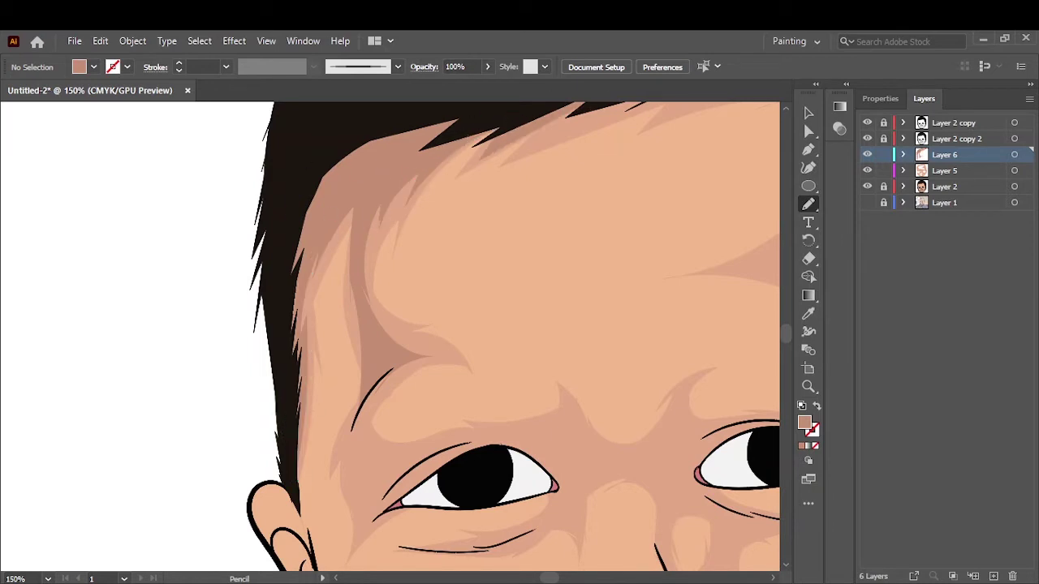
Step: Shade along the hairline, the temple and across the forehead
{"action": "key", "text": "ctrl+minus"}
{"action": "left_click_drag", "start_coordinate": [423, 230], "coordinate": [536, 276]}
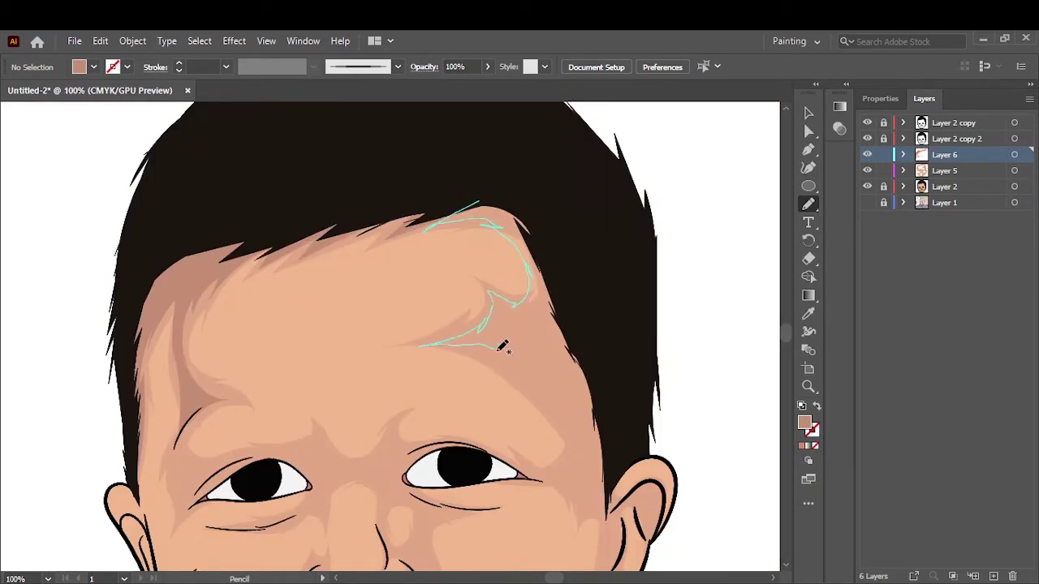
{"action": "left_click_drag", "start_coordinate": [503, 347], "coordinate": [511, 324]}
{"action": "left_click_drag", "start_coordinate": [557, 276], "coordinate": [519, 325]}
{"action": "key", "text": "ctrl+0"}
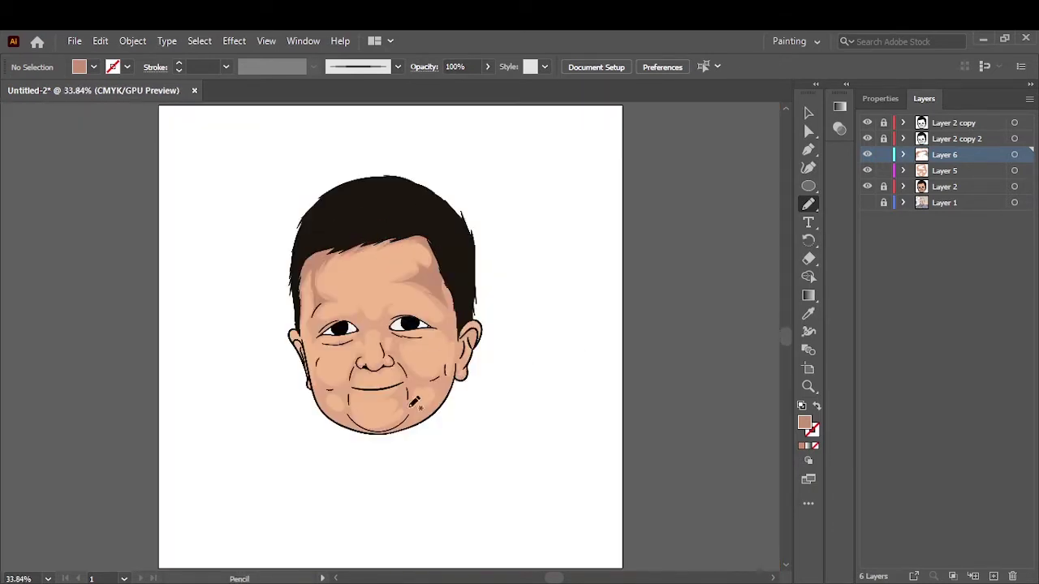
Step: Shade over the left eye area and along the lower eyelid
{"action": "scroll", "coordinate": [319, 357], "scroll_direction": "up", "scroll_amount": 5}
{"action": "left_click_drag", "start_coordinate": [440, 357], "coordinate": [532, 299]}
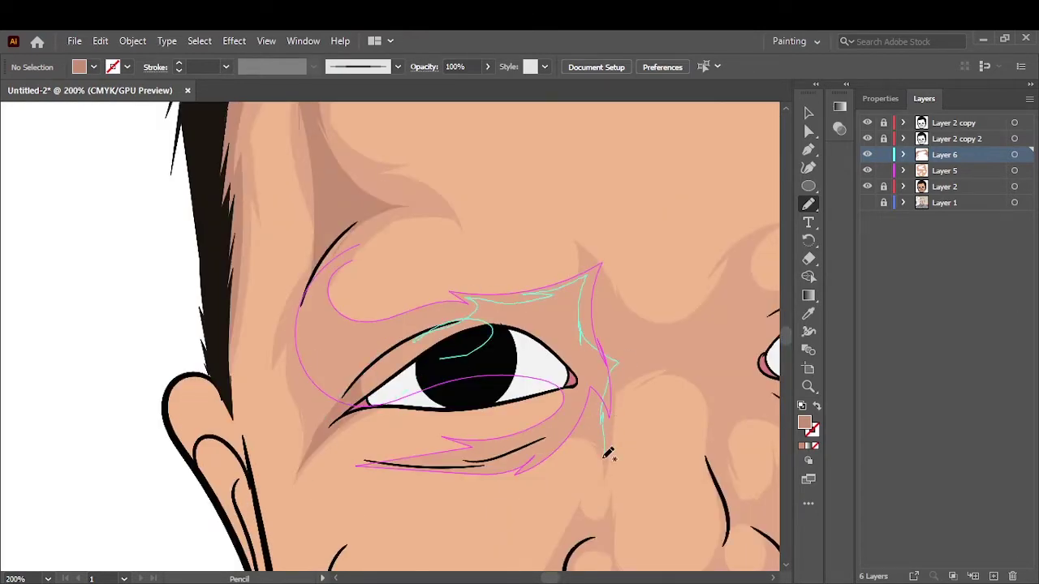
{"action": "left_click_drag", "start_coordinate": [609, 454], "coordinate": [389, 464]}
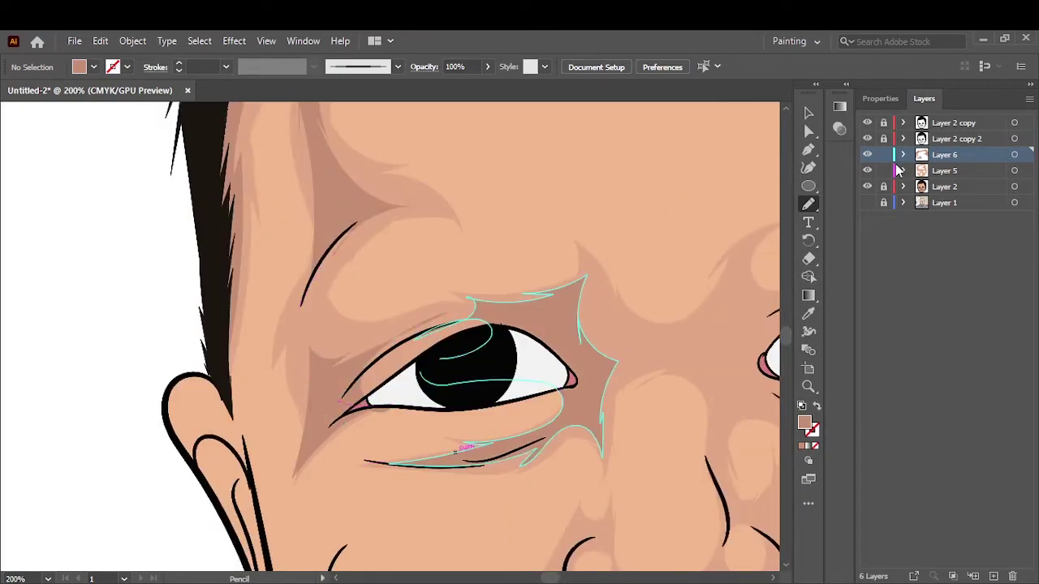
{"action": "scroll", "coordinate": [378, 464], "scroll_direction": "down", "scroll_amount": 5}
{"action": "scroll", "coordinate": [382, 383], "scroll_direction": "up", "scroll_amount": 4}
Step: Draw darker shadow shapes on the left cheek and under it
{"action": "left_click_drag", "start_coordinate": [196, 302], "coordinate": [229, 347]}
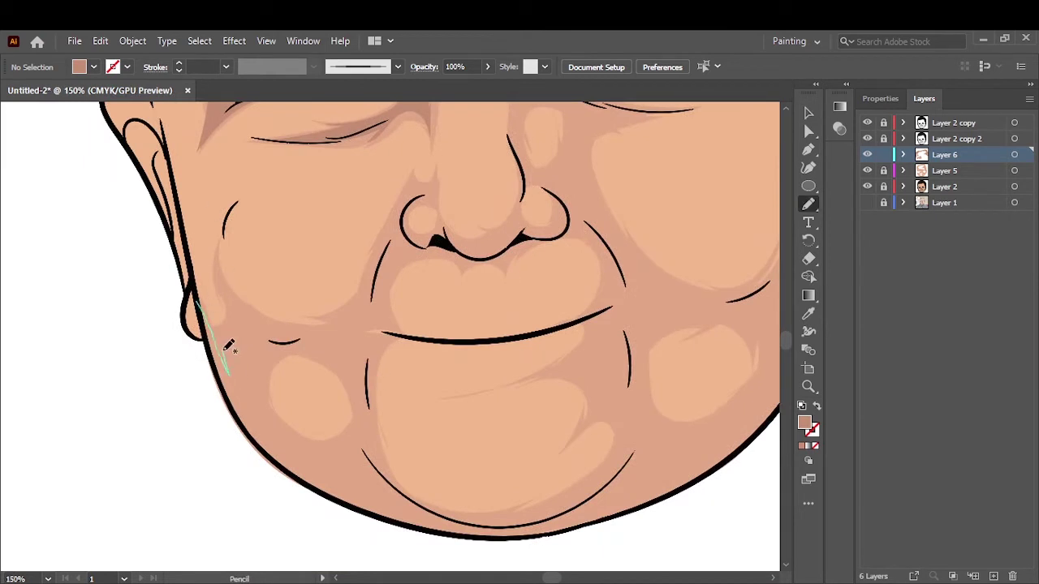
{"action": "left_click_drag", "start_coordinate": [356, 465], "coordinate": [278, 423]}
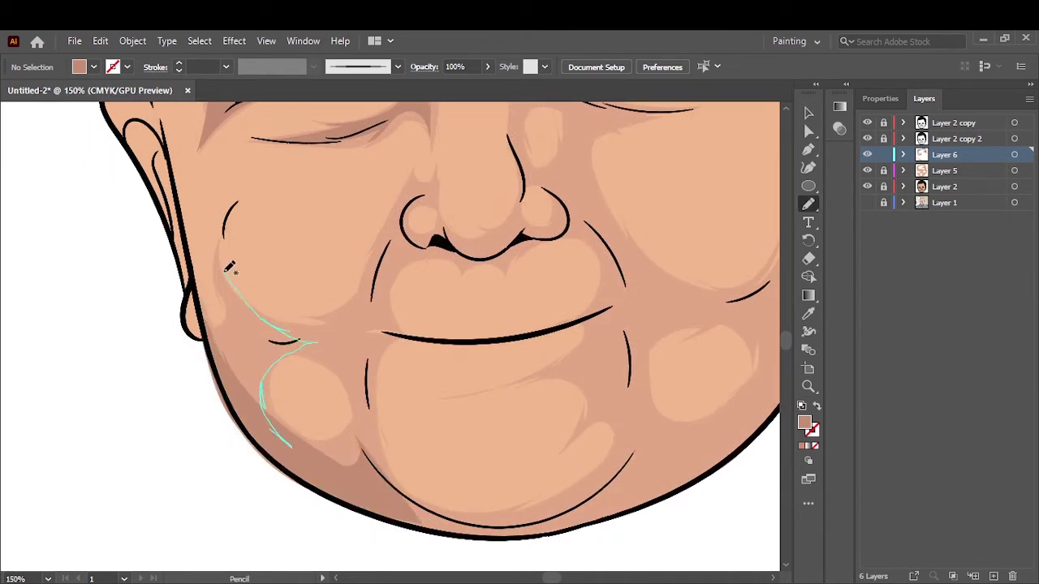
{"action": "left_click_drag", "start_coordinate": [230, 268], "coordinate": [292, 342]}
{"action": "left_click_drag", "start_coordinate": [355, 320], "coordinate": [260, 324]}
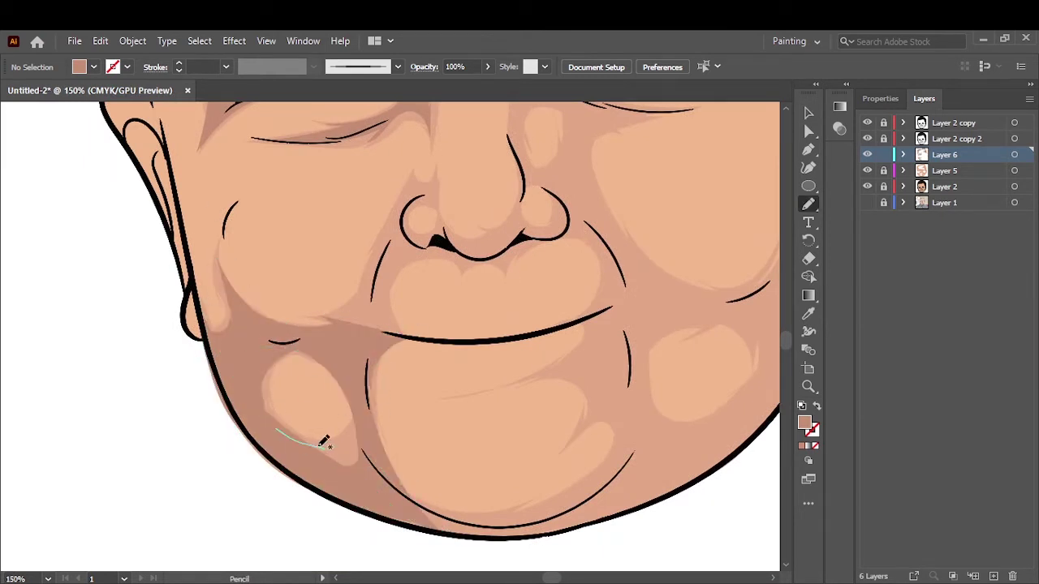
{"action": "scroll", "coordinate": [191, 316], "scroll_direction": "up", "scroll_amount": 3}
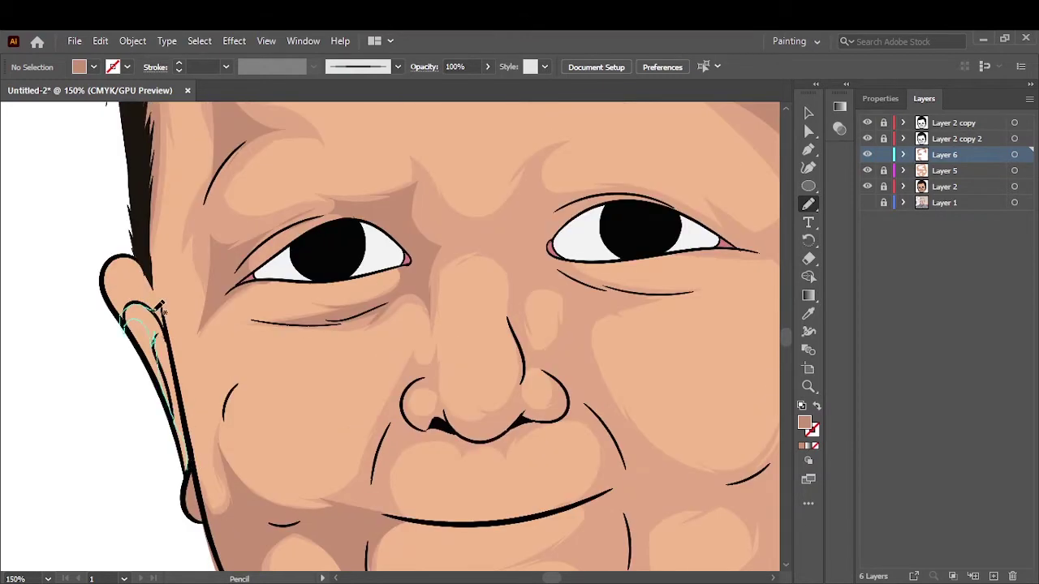
Step: Add darker shadows inside the ear and on the earlobe
{"action": "left_click_drag", "start_coordinate": [159, 307], "coordinate": [154, 305]}
{"action": "scroll", "coordinate": [317, 326], "scroll_direction": "down", "scroll_amount": 5}
{"action": "scroll", "coordinate": [363, 396], "scroll_direction": "up", "scroll_amount": 5}
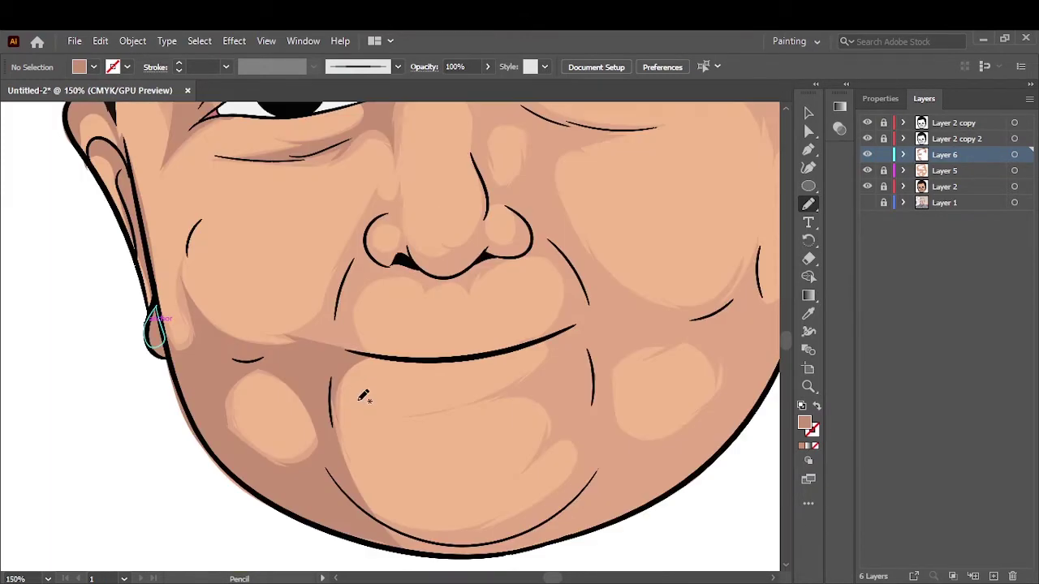
{"action": "left_click_drag", "start_coordinate": [354, 310], "coordinate": [365, 315]}
{"action": "scroll", "coordinate": [366, 325], "scroll_direction": "up", "scroll_amount": 3}
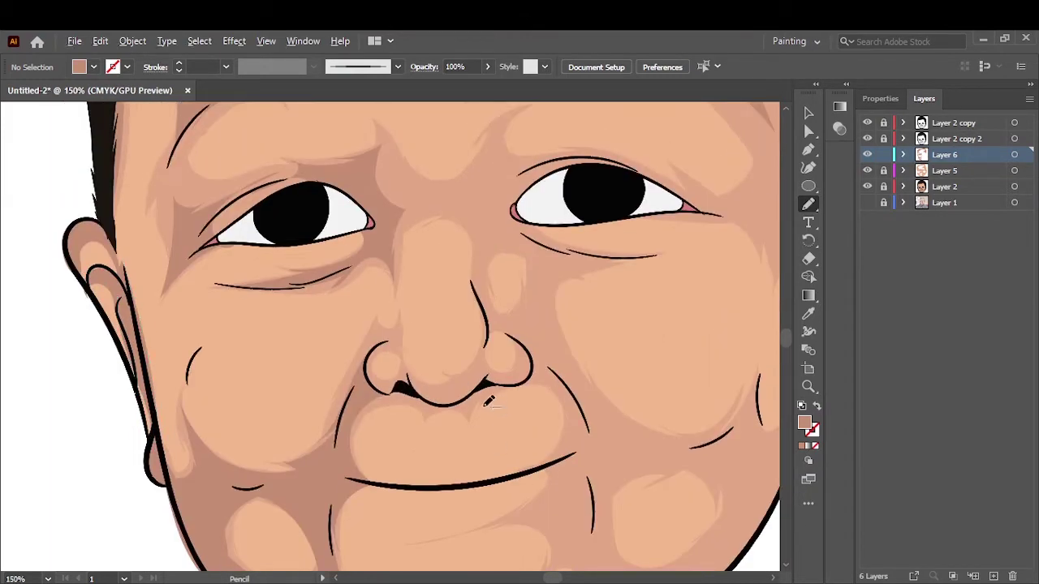
{"action": "scroll", "coordinate": [438, 341], "scroll_direction": "up", "scroll_amount": 2}
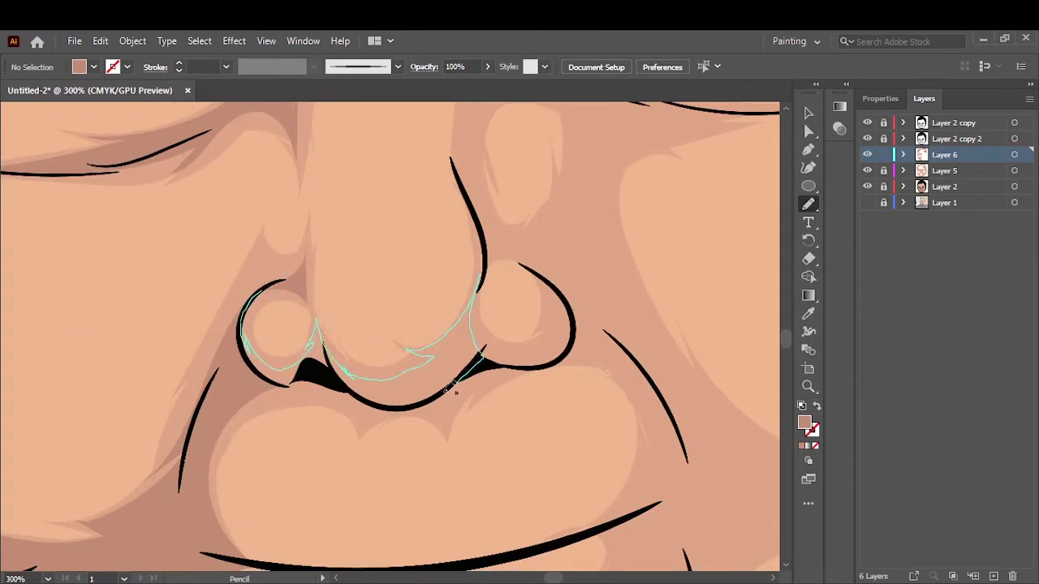
Step: Shade under the nose, around the right nostril and along the nose bridge
{"action": "left_click_drag", "start_coordinate": [456, 393], "coordinate": [457, 393]}
{"action": "left_click_drag", "start_coordinate": [471, 302], "coordinate": [583, 331]}
{"action": "scroll", "coordinate": [487, 325], "scroll_direction": "down", "scroll_amount": 5}
{"action": "scroll", "coordinate": [389, 284], "scroll_direction": "up", "scroll_amount": 3}
{"action": "scroll", "coordinate": [487, 268], "scroll_direction": "up", "scroll_amount": 2}
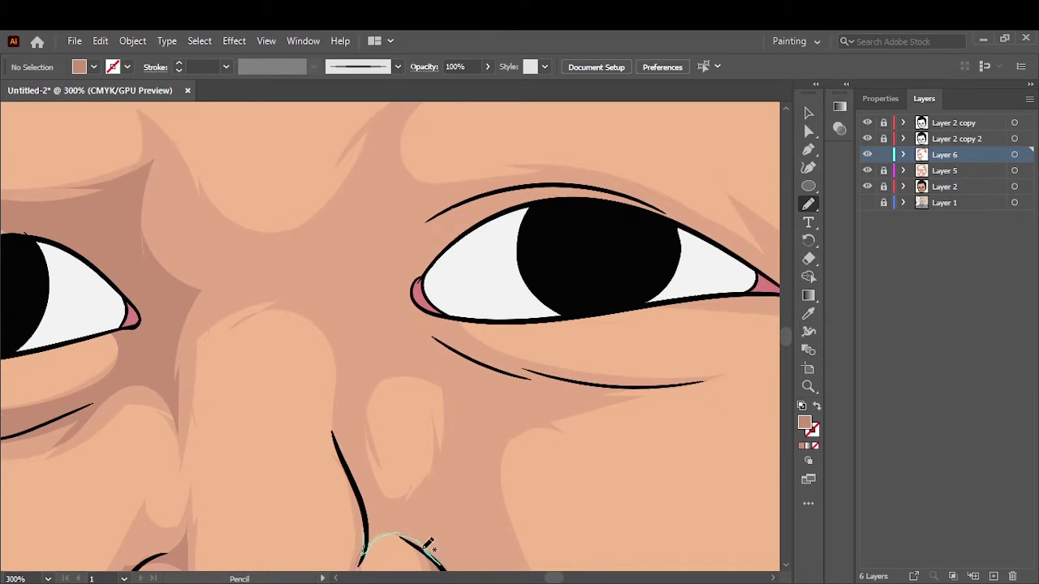
{"action": "left_click_drag", "start_coordinate": [288, 275], "coordinate": [341, 382]}
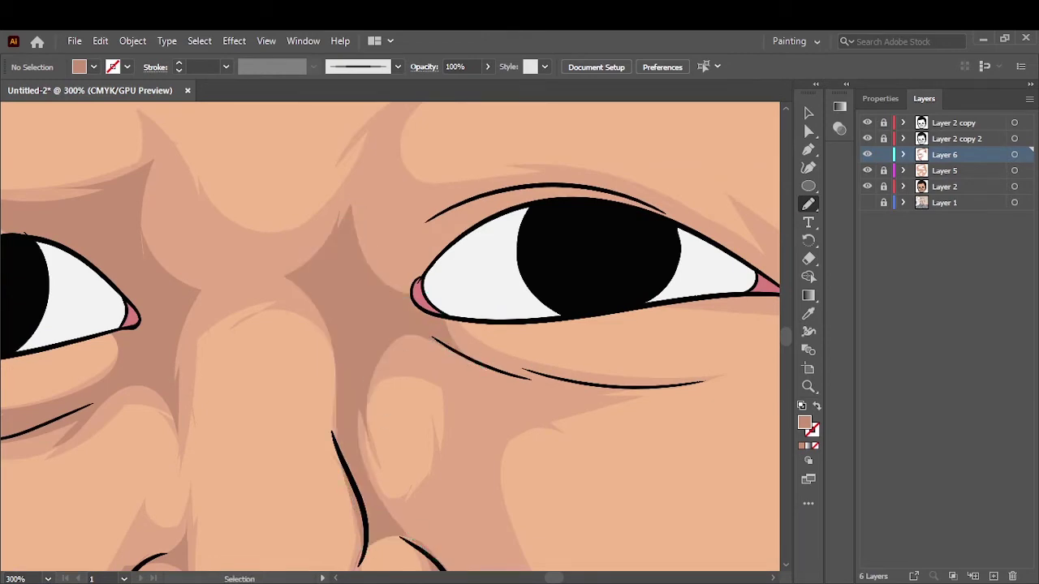
Step: Draw a closed shadow along the chin outline extending up toward the cheek
{"action": "scroll", "coordinate": [389, 325], "scroll_direction": "down", "scroll_amount": 5}
{"action": "scroll", "coordinate": [348, 398], "scroll_direction": "up", "scroll_amount": 5}
{"action": "scroll", "coordinate": [394, 452], "scroll_direction": "down", "scroll_amount": 3}
{"action": "mouse_move", "coordinate": [154, 439]}
{"action": "left_mouse_down"}
{"action": "mouse_move", "coordinate": [349, 491]}
{"action": "mouse_move", "coordinate": [375, 466]}
{"action": "mouse_move", "coordinate": [390, 487]}
{"action": "left_mouse_up"}
{"action": "scroll", "coordinate": [564, 233], "scroll_direction": "down", "scroll_amount": 1}
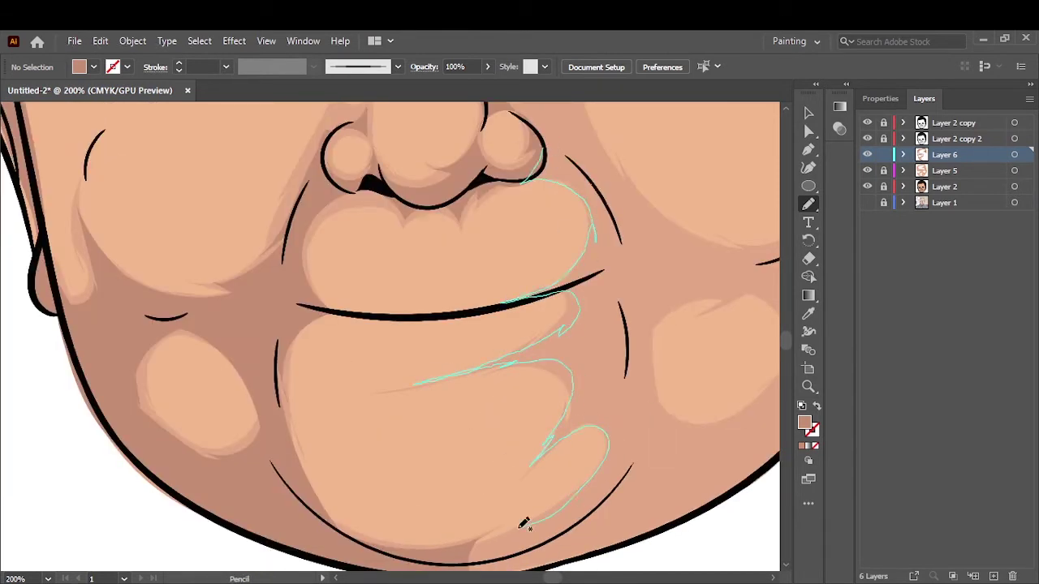
{"action": "left_click_drag", "start_coordinate": [523, 523], "coordinate": [650, 337]}
{"action": "left_click_drag", "start_coordinate": [636, 214], "coordinate": [540, 154]}
{"action": "key", "text": "ctrl+0"}
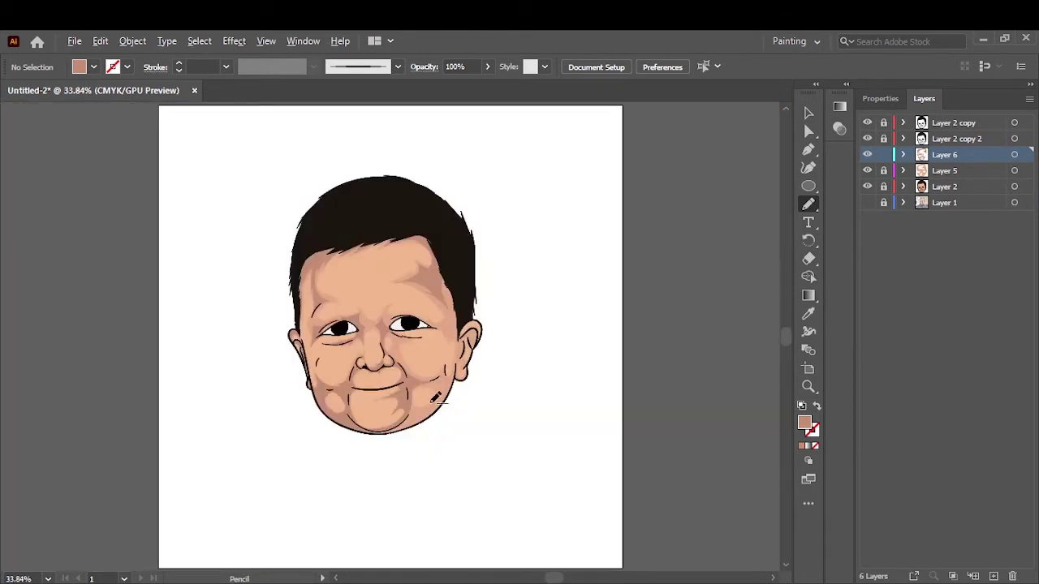
Step: Shade along the jaw and lower cheek, plus a stroke across the cheek
{"action": "scroll", "coordinate": [295, 191], "scroll_direction": "up", "scroll_amount": 5}
{"action": "left_click_drag", "start_coordinate": [512, 399], "coordinate": [374, 172]}
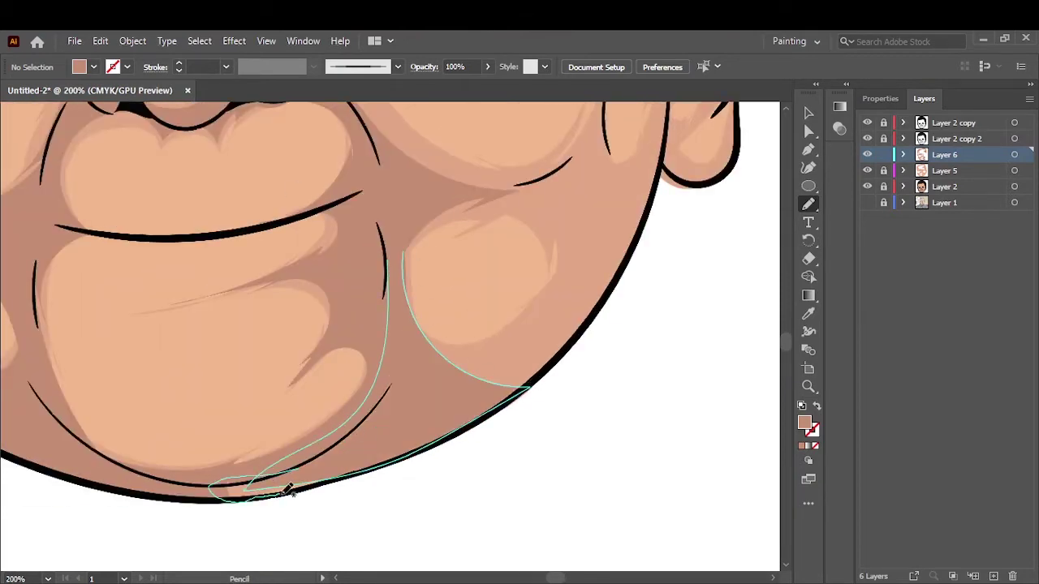
{"action": "left_click_drag", "start_coordinate": [651, 151], "coordinate": [652, 159]}
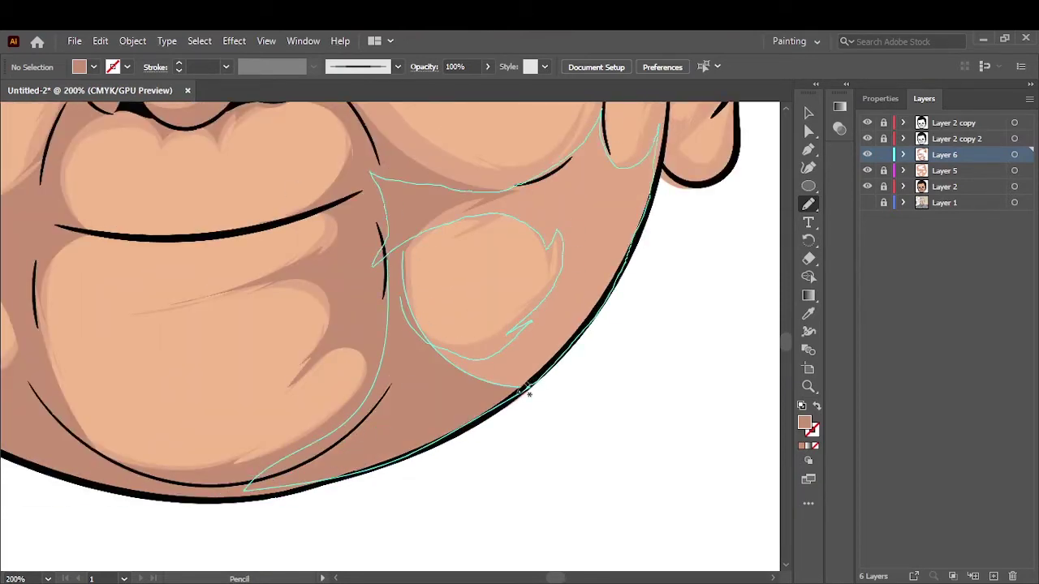
{"action": "scroll", "coordinate": [455, 374], "scroll_direction": "up", "scroll_amount": 5}
{"action": "left_click_drag", "start_coordinate": [288, 330], "coordinate": [481, 463]}
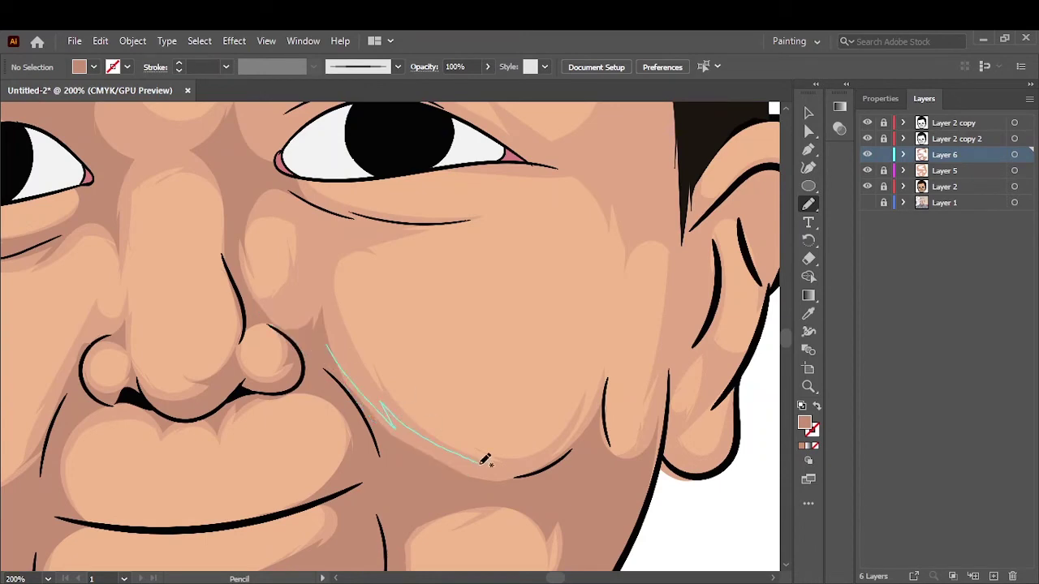
Step: Add under-eye shading, a jaw stroke, and shading inside the ear and on the earlobe
{"action": "left_click_drag", "start_coordinate": [595, 411], "coordinate": [591, 405]}
{"action": "left_click_drag", "start_coordinate": [255, 180], "coordinate": [351, 228]}
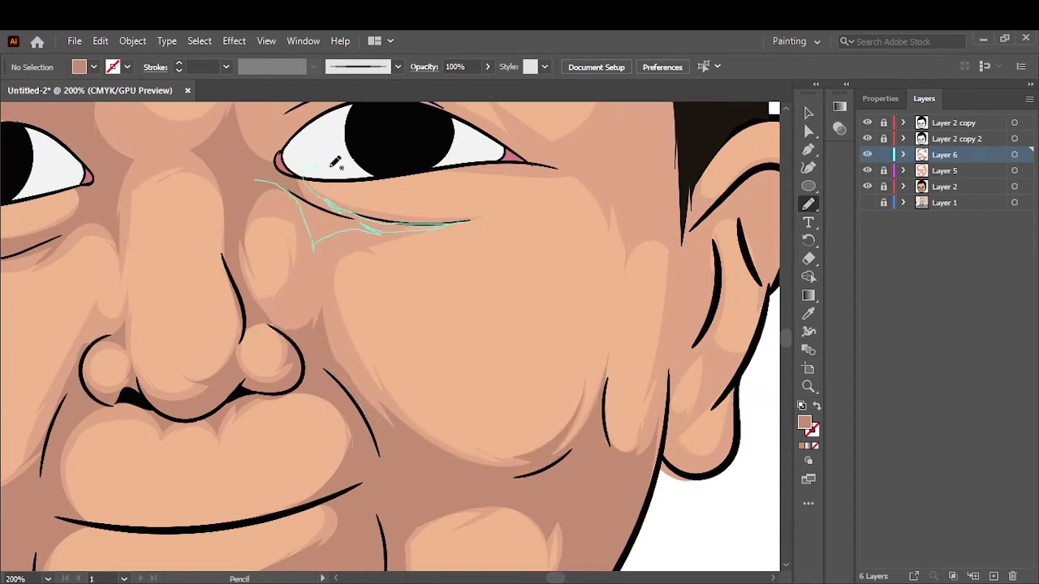
{"action": "left_click_drag", "start_coordinate": [335, 162], "coordinate": [276, 341]}
{"action": "key", "text": "ctrl+minus"}
{"action": "scroll", "coordinate": [389, 294], "scroll_direction": "up", "scroll_amount": 3}
{"action": "left_click_drag", "start_coordinate": [301, 225], "coordinate": [328, 302]}
{"action": "left_click_drag", "start_coordinate": [333, 268], "coordinate": [371, 336]}
{"action": "mouse_move", "coordinate": [341, 373]}
{"action": "left_mouse_down"}
{"action": "mouse_move", "coordinate": [301, 399]}
{"action": "mouse_move", "coordinate": [329, 370]}
{"action": "mouse_move", "coordinate": [300, 399]}
{"action": "left_mouse_up"}
Step: Shade above the eye, its outer corner, and from cheek toward the temple
{"action": "key", "text": "ctrl+0"}
{"action": "scroll", "coordinate": [341, 325], "scroll_direction": "up", "scroll_amount": 4}
{"action": "left_click_drag", "start_coordinate": [174, 321], "coordinate": [333, 276]}
{"action": "left_click_drag", "start_coordinate": [447, 312], "coordinate": [469, 352]}
{"action": "left_click_drag", "start_coordinate": [607, 496], "coordinate": [550, 367]}
{"action": "left_click_drag", "start_coordinate": [562, 333], "coordinate": [563, 335]}
{"action": "key", "text": "ctrl+0"}
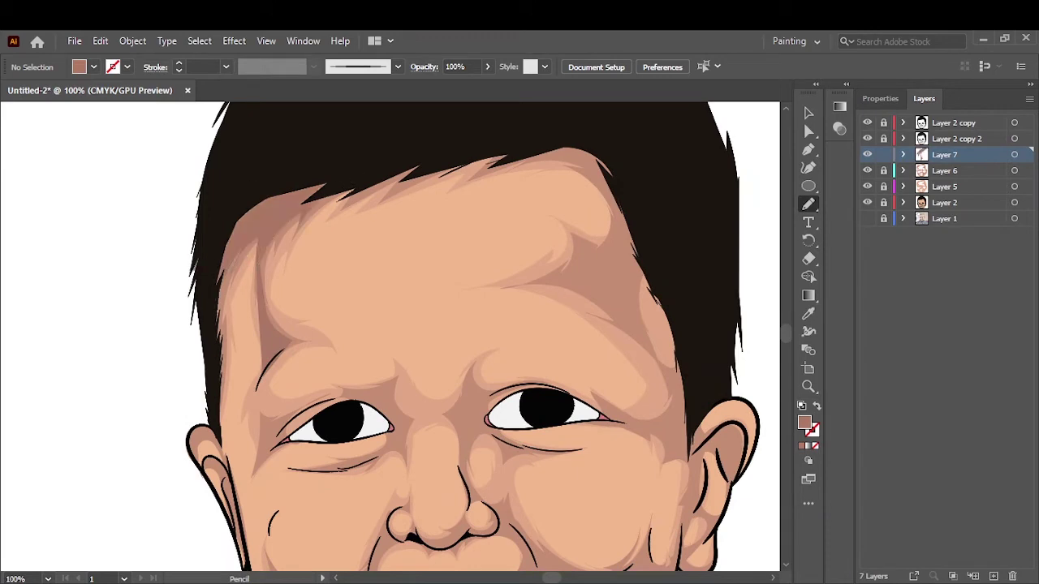
Step: Pencil darker shadow strokes along the left jaw and around the chin curve
{"action": "scroll", "coordinate": [270, 371], "scroll_direction": "down", "scroll_amount": 5}
{"action": "left_click_drag", "start_coordinate": [316, 294], "coordinate": [266, 317]}
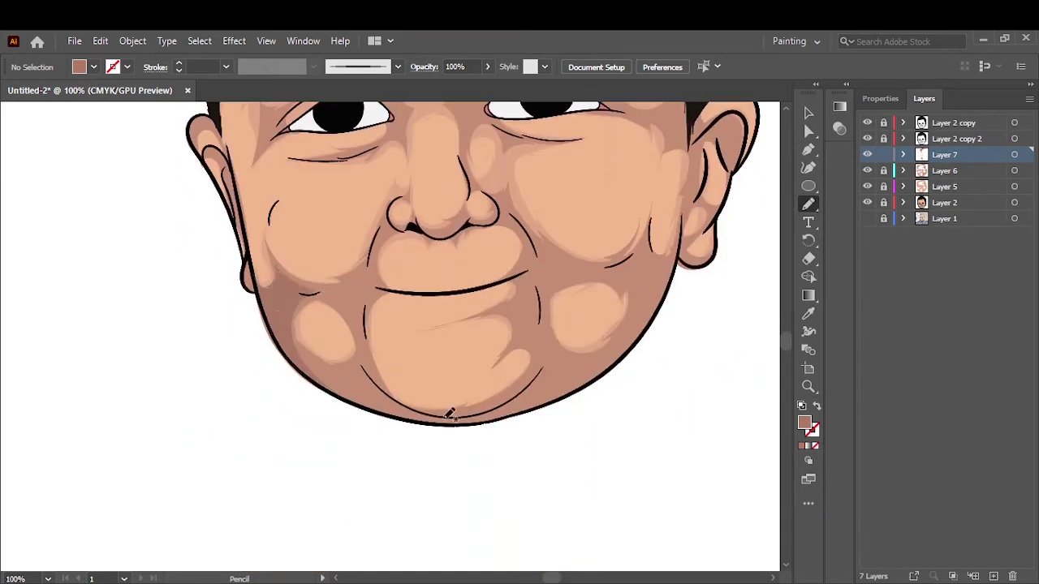
{"action": "left_click_drag", "start_coordinate": [341, 388], "coordinate": [383, 390]}
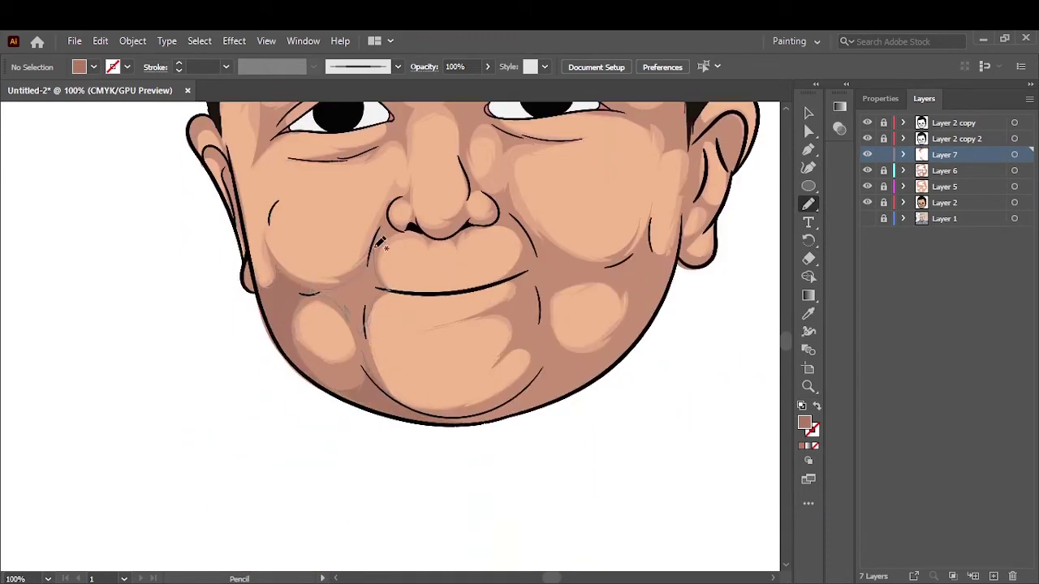
{"action": "key", "text": "ctrl+0"}
{"action": "scroll", "coordinate": [412, 421], "scroll_direction": "up", "scroll_amount": 4}
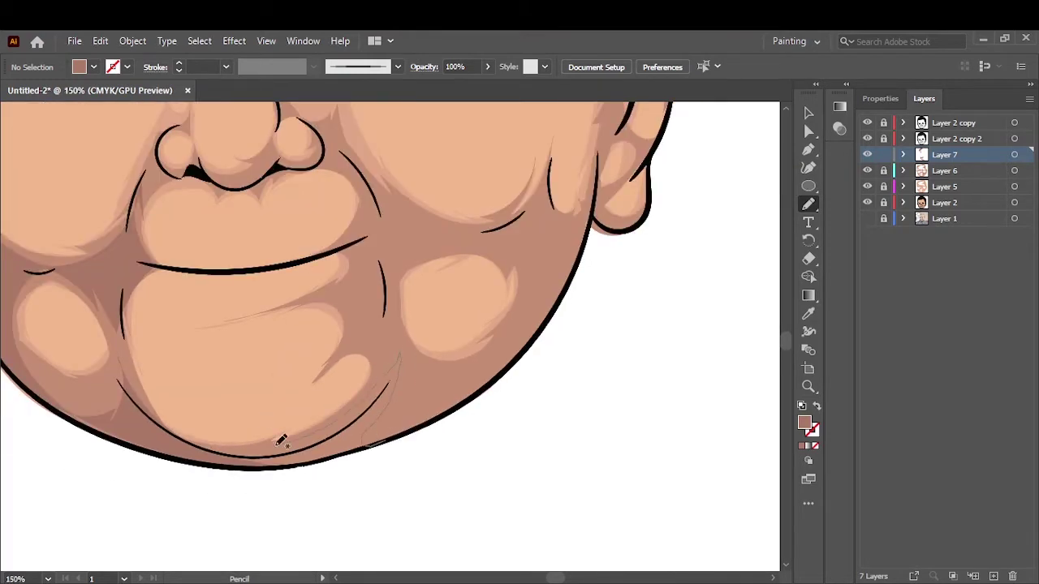
{"action": "left_click_drag", "start_coordinate": [281, 441], "coordinate": [375, 349]}
{"action": "left_click_drag", "start_coordinate": [371, 226], "coordinate": [358, 386]}
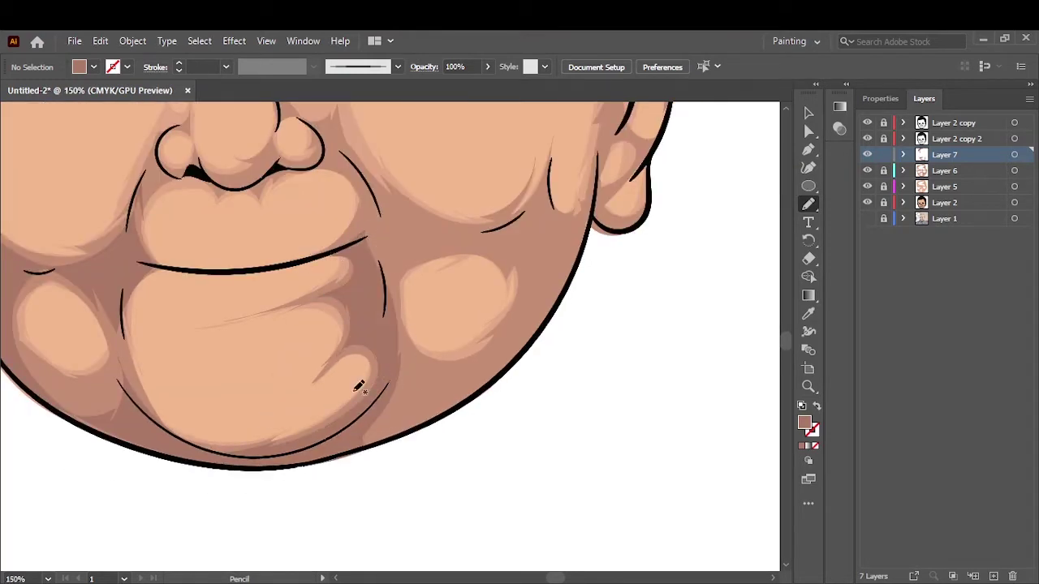
{"action": "left_click_drag", "start_coordinate": [431, 419], "coordinate": [337, 245]}
{"action": "scroll", "coordinate": [499, 202], "scroll_direction": "down", "scroll_amount": 4}
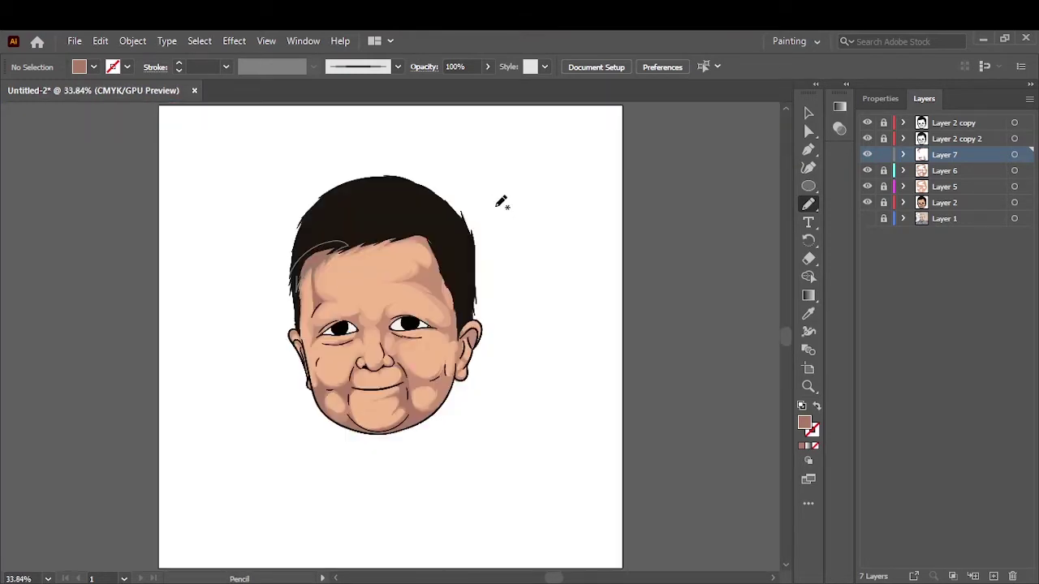
{"action": "scroll", "coordinate": [498, 202], "scroll_direction": "up", "scroll_amount": 2}
{"action": "scroll", "coordinate": [358, 353], "scroll_direction": "up", "scroll_amount": 2}
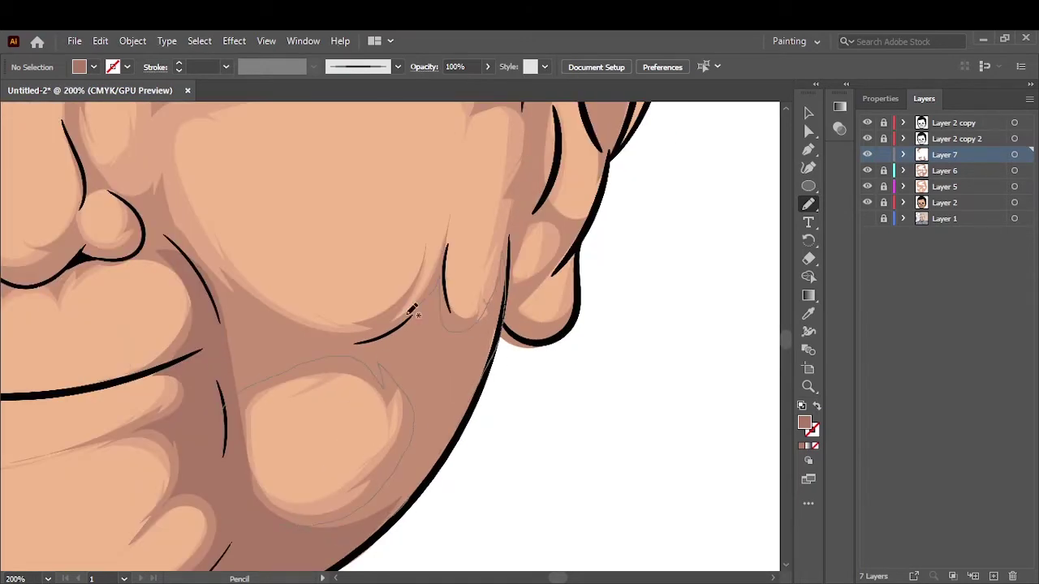
Step: Add darker shading on the lower right cheek and around both nostrils
{"action": "left_click_drag", "start_coordinate": [238, 289], "coordinate": [242, 294]}
{"action": "scroll", "coordinate": [268, 349], "scroll_direction": "down", "scroll_amount": 3}
{"action": "scroll", "coordinate": [298, 412], "scroll_direction": "up", "scroll_amount": 4}
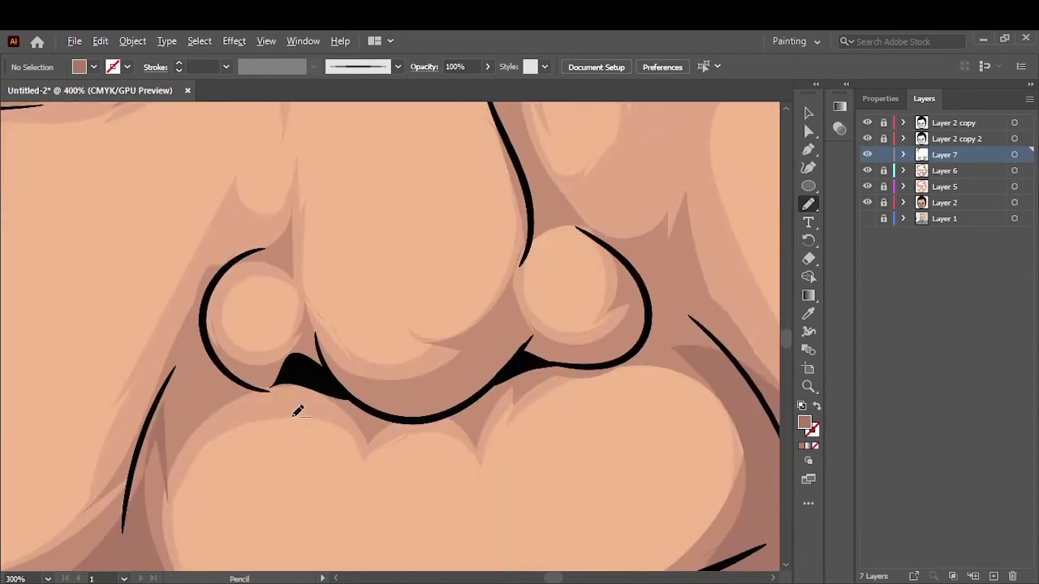
{"action": "mouse_move", "coordinate": [180, 349]}
{"action": "left_mouse_down"}
{"action": "mouse_move", "coordinate": [208, 302]}
{"action": "mouse_move", "coordinate": [290, 255]}
{"action": "left_mouse_up"}
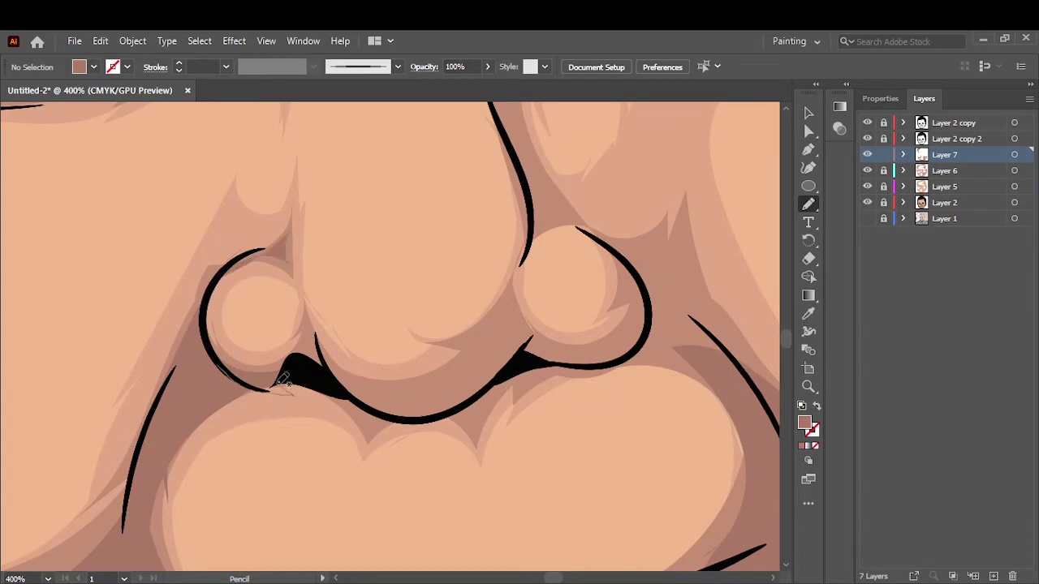
{"action": "left_click_drag", "start_coordinate": [311, 367], "coordinate": [381, 399]}
{"action": "left_click_drag", "start_coordinate": [549, 355], "coordinate": [539, 364]}
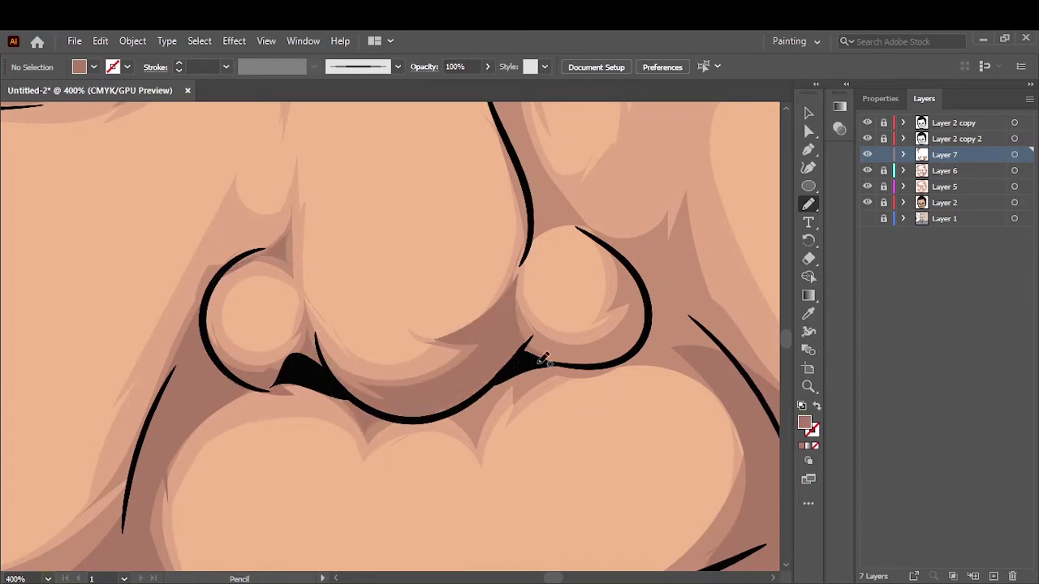
{"action": "left_click_drag", "start_coordinate": [626, 290], "coordinate": [557, 325]}
{"action": "key", "text": "ctrl+0"}
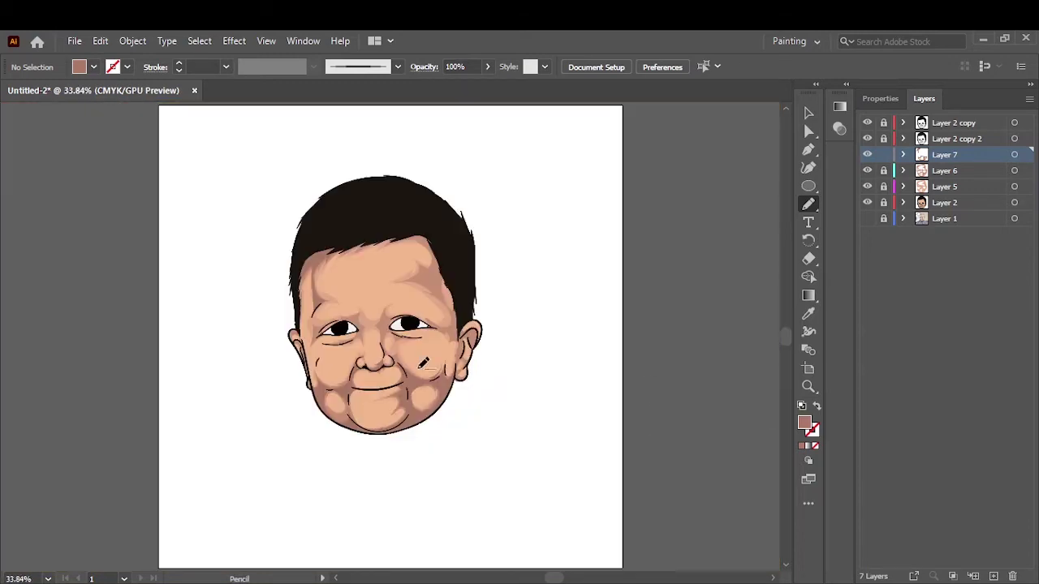
{"action": "scroll", "coordinate": [439, 421], "scroll_direction": "up", "scroll_amount": 10}
{"action": "left_click_drag", "start_coordinate": [450, 526], "coordinate": [451, 528]}
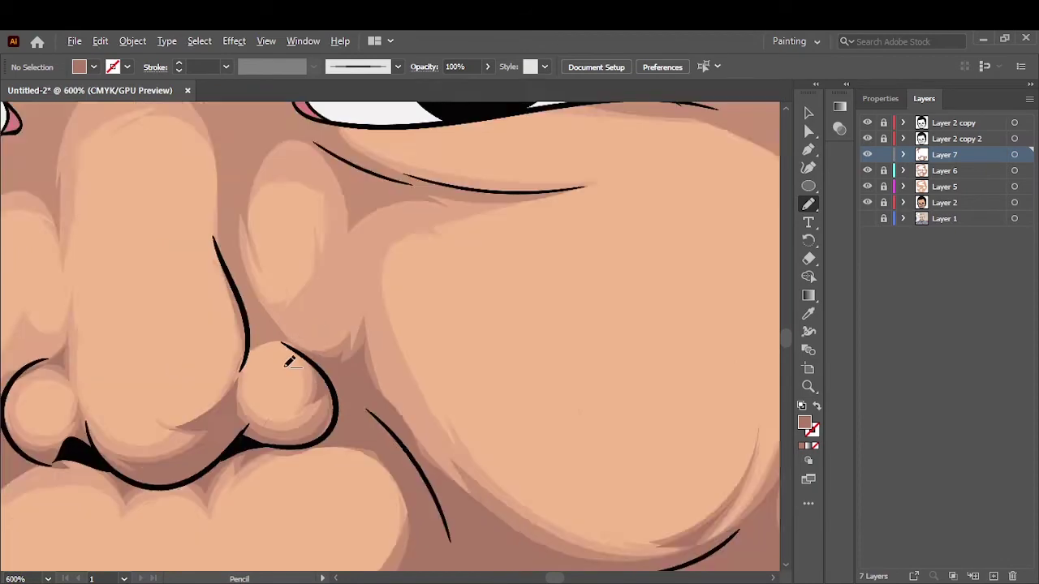
Step: Shade the inner corner of the eye with the darker tone
{"action": "key", "text": "ctrl+0"}
{"action": "scroll", "coordinate": [436, 309], "scroll_direction": "up", "scroll_amount": 4}
{"action": "scroll", "coordinate": [306, 351], "scroll_direction": "up", "scroll_amount": 5}
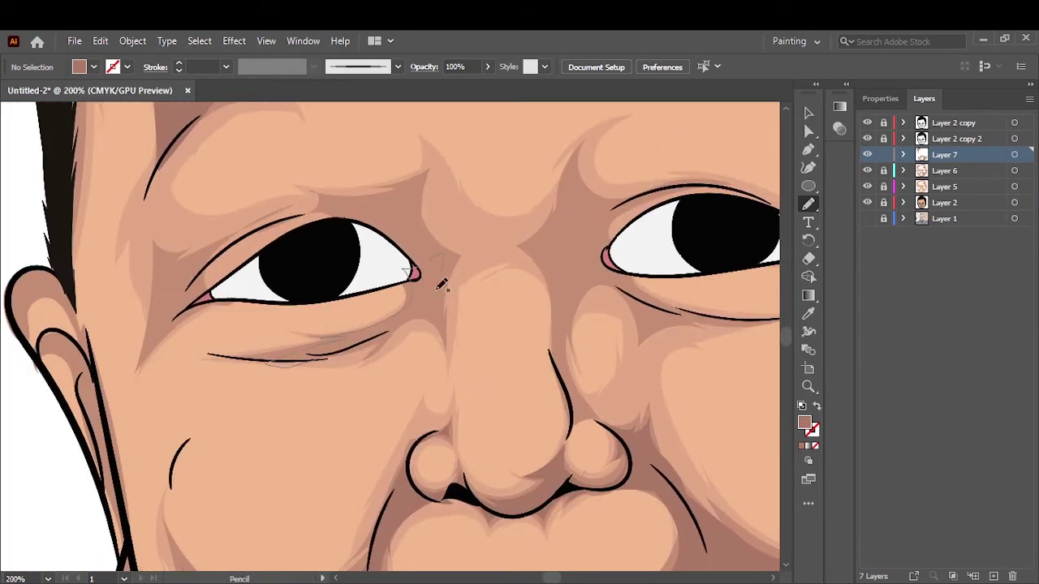
{"action": "left_click_drag", "start_coordinate": [441, 284], "coordinate": [408, 290]}
{"action": "left_click_drag", "start_coordinate": [347, 252], "coordinate": [351, 244]}
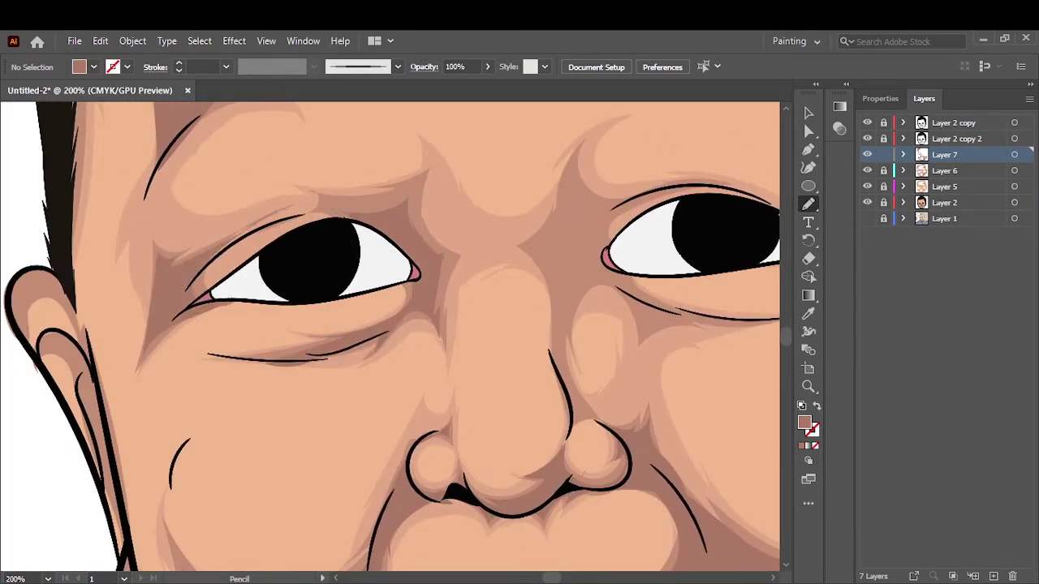
{"action": "key", "text": "ctrl+0"}
Step: Add darker shading on the forehead near the hairline and down the ear
{"action": "scroll", "coordinate": [410, 324], "scroll_direction": "up", "scroll_amount": 5}
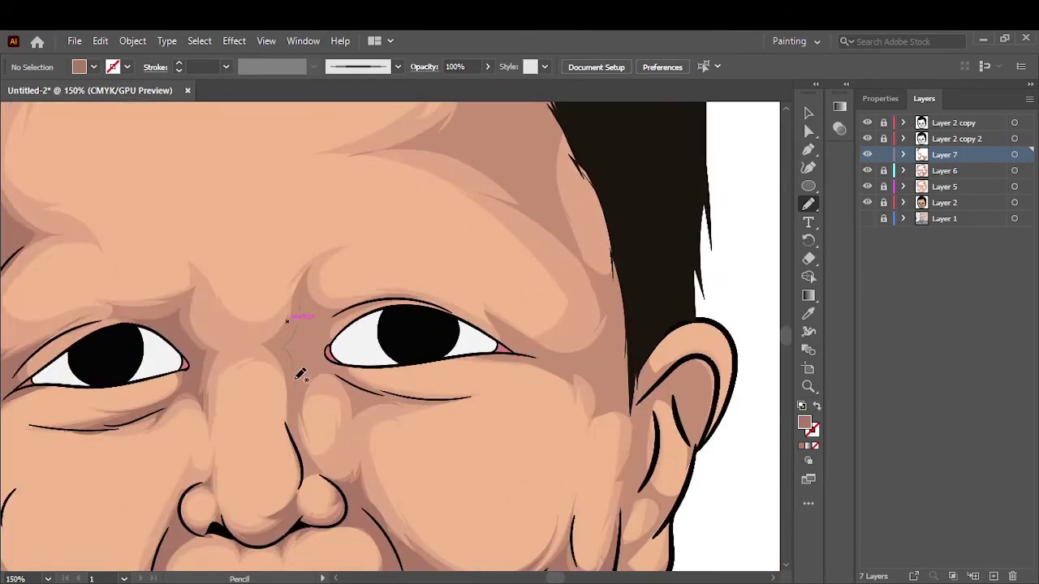
{"action": "scroll", "coordinate": [517, 228], "scroll_direction": "up", "scroll_amount": 3}
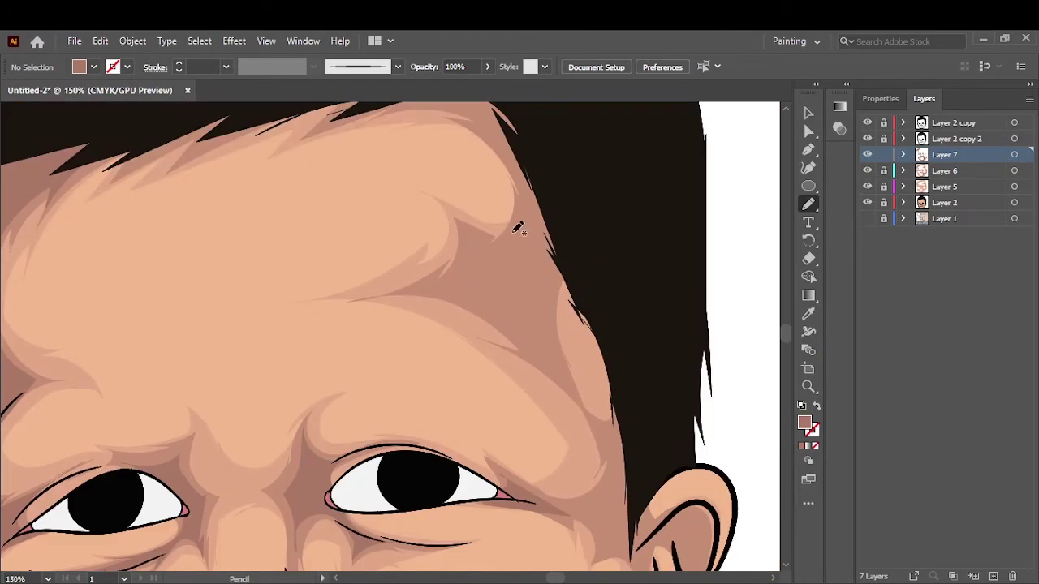
{"action": "left_click_drag", "start_coordinate": [550, 354], "coordinate": [539, 198]}
{"action": "key", "text": "ctrl+0"}
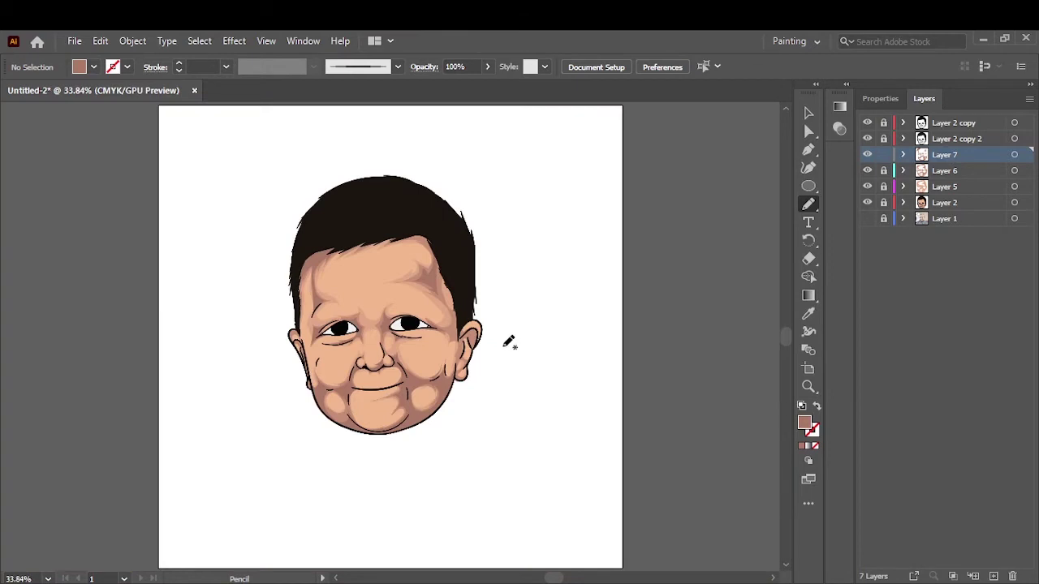
{"action": "scroll", "coordinate": [509, 341], "scroll_direction": "up", "scroll_amount": 3}
{"action": "scroll", "coordinate": [487, 378], "scroll_direction": "up", "scroll_amount": 2}
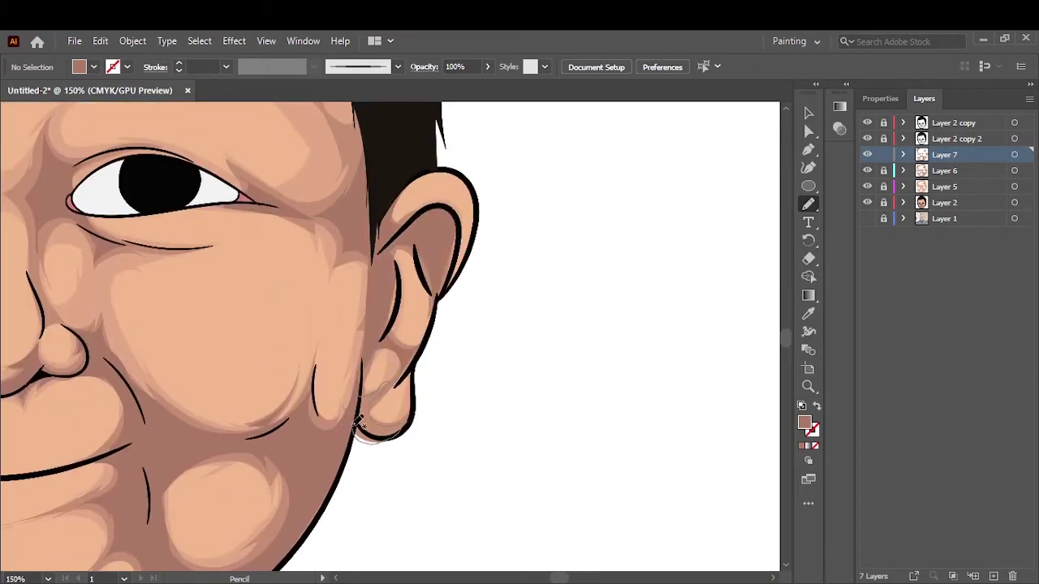
{"action": "left_click_drag", "start_coordinate": [388, 209], "coordinate": [365, 439]}
{"action": "key", "text": "ctrl+0"}
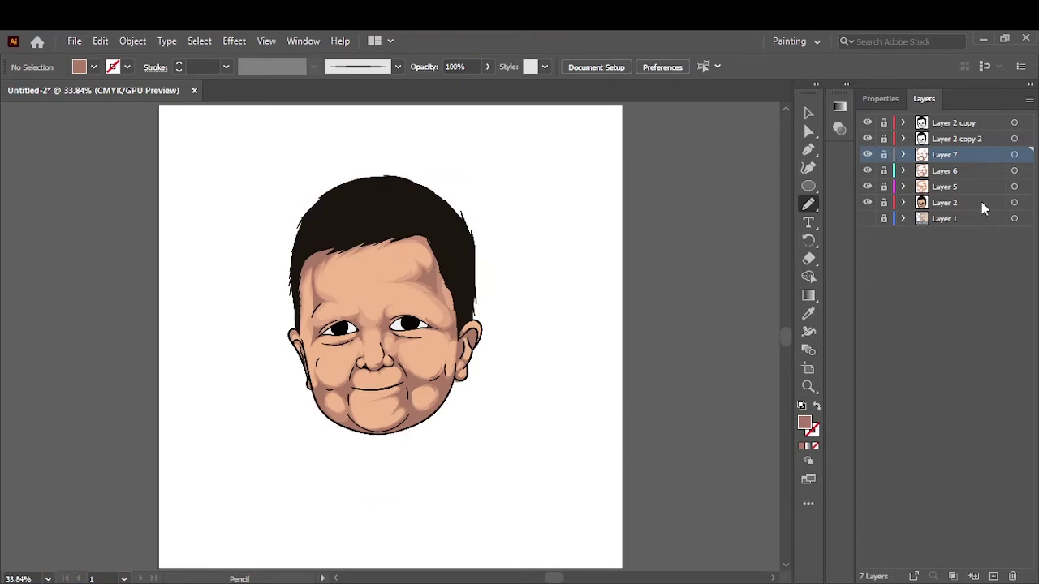
Step: Add a new layer above Layer 2 and set the fill to a lighter skin tone
{"action": "left_click", "coordinate": [982, 202]}
{"action": "left_click", "coordinate": [993, 576]}
{"action": "left_click", "coordinate": [867, 187]}
{"action": "left_click", "coordinate": [867, 187]}
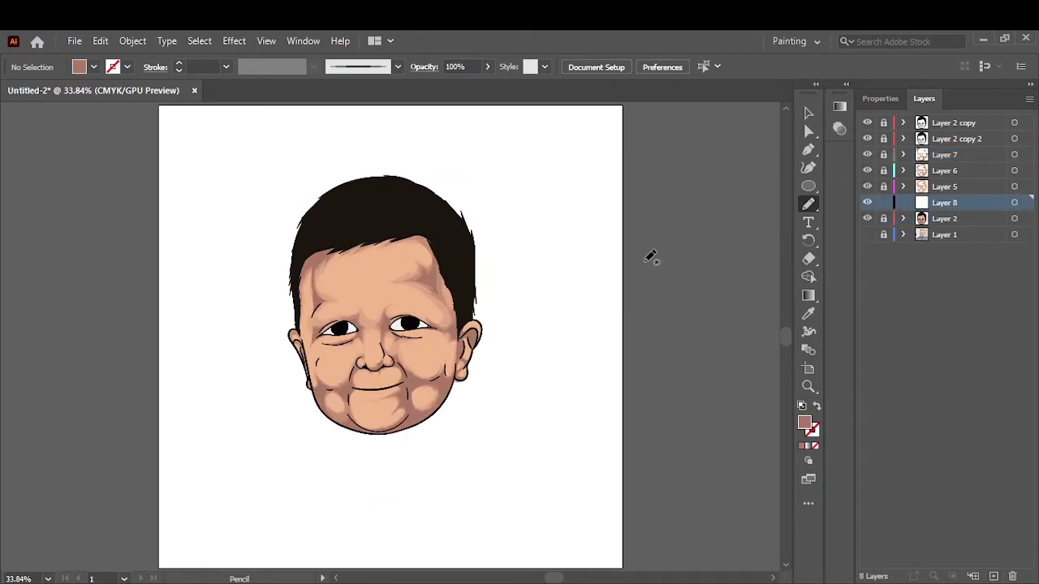
{"action": "scroll", "coordinate": [370, 406], "scroll_direction": "up", "scroll_amount": 4}
{"action": "double_click", "coordinate": [804, 423]}
{"action": "left_click", "coordinate": [450, 211]}
{"action": "left_click", "coordinate": [719, 201]}
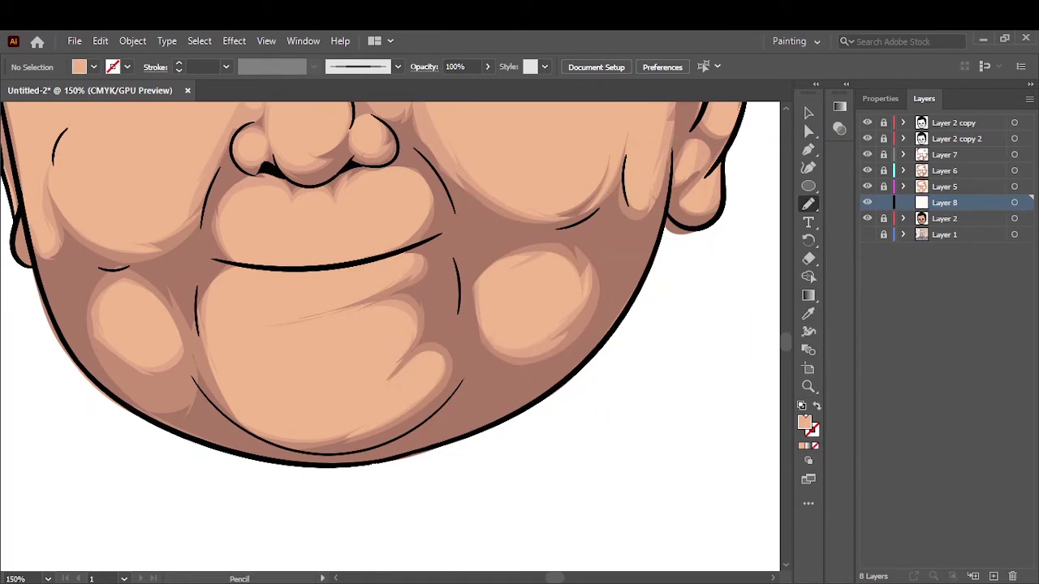
Step: With the reference photo visible, draw light peach fills over the chin and moustache area
{"action": "left_click", "coordinate": [867, 218]}
{"action": "left_click", "coordinate": [867, 234]}
{"action": "mouse_move", "coordinate": [418, 335]}
{"action": "left_mouse_down"}
{"action": "mouse_move", "coordinate": [332, 269]}
{"action": "mouse_move", "coordinate": [348, 371]}
{"action": "left_mouse_up"}
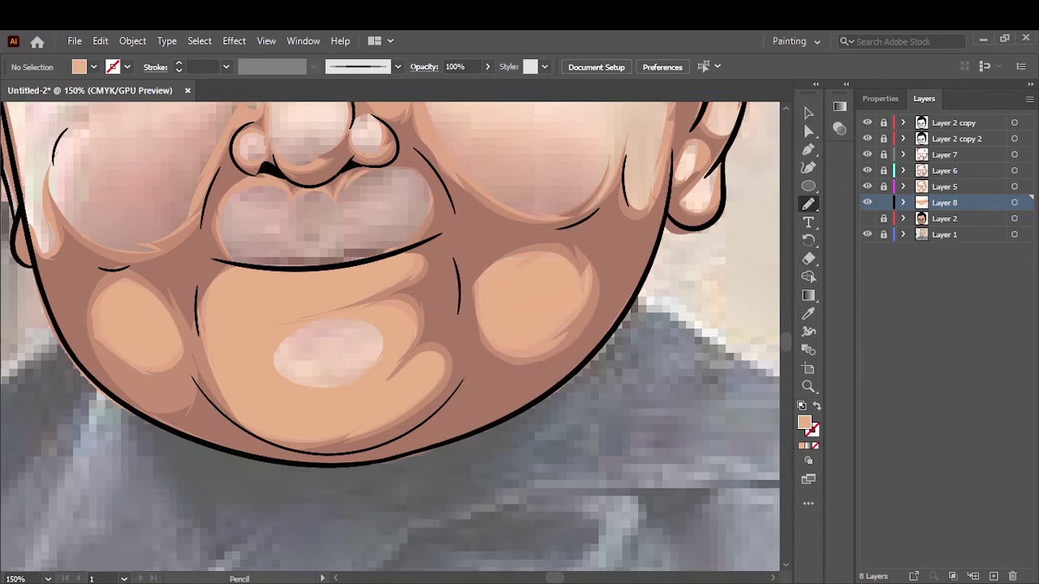
{"action": "mouse_move", "coordinate": [267, 264]}
{"action": "left_mouse_down"}
{"action": "mouse_move", "coordinate": [251, 227]}
{"action": "mouse_move", "coordinate": [325, 238]}
{"action": "mouse_move", "coordinate": [325, 268]}
{"action": "left_mouse_up"}
{"action": "left_click", "coordinate": [867, 218]}
{"action": "left_click", "coordinate": [867, 234]}
{"action": "key", "text": "ctrl+0"}
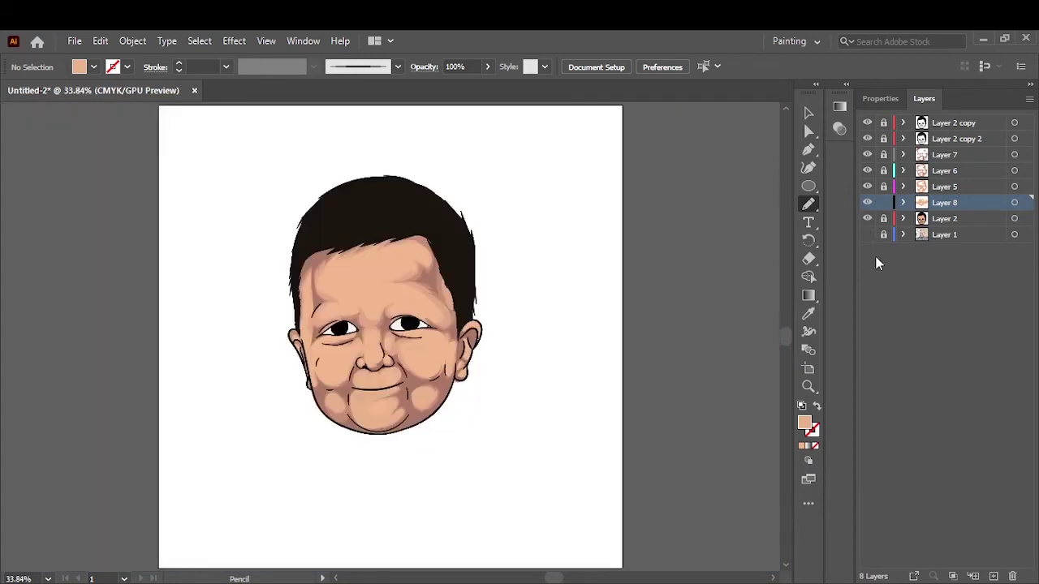
Step: Draw light peach patches on the nose, right of the nose, and under the left eye
{"action": "left_click", "coordinate": [867, 234]}
{"action": "left_click", "coordinate": [867, 218]}
{"action": "key", "text": "ctrl+plus"}
{"action": "key", "text": "ctrl+plus"}
{"action": "key", "text": "ctrl+plus"}
{"action": "mouse_move", "coordinate": [559, 182]}
{"action": "left_mouse_down"}
{"action": "mouse_move", "coordinate": [526, 298]}
{"action": "mouse_move", "coordinate": [523, 283]}
{"action": "left_mouse_up"}
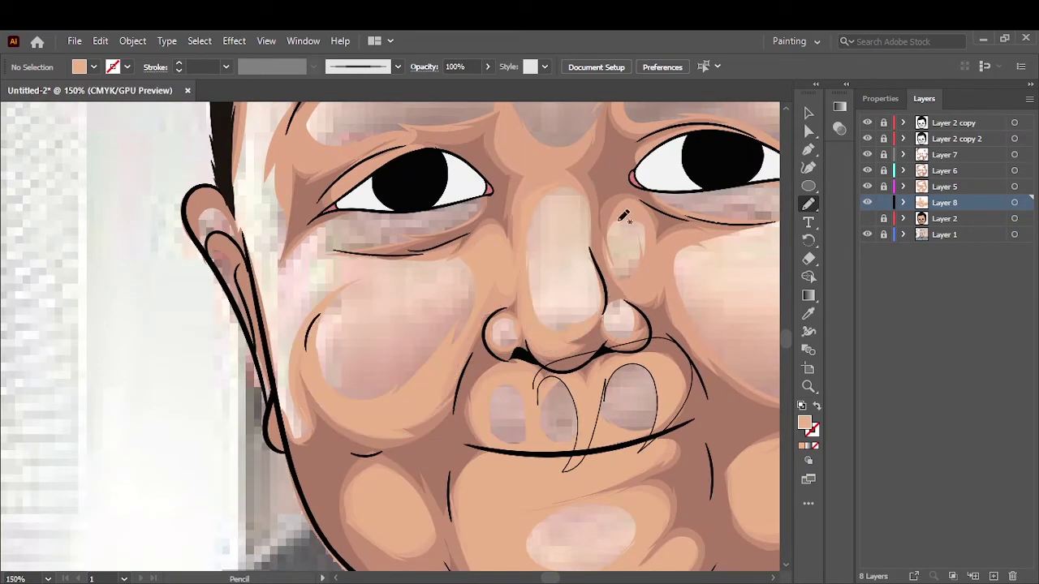
{"action": "left_click_drag", "start_coordinate": [623, 215], "coordinate": [611, 244]}
{"action": "left_click_drag", "start_coordinate": [412, 264], "coordinate": [418, 258]}
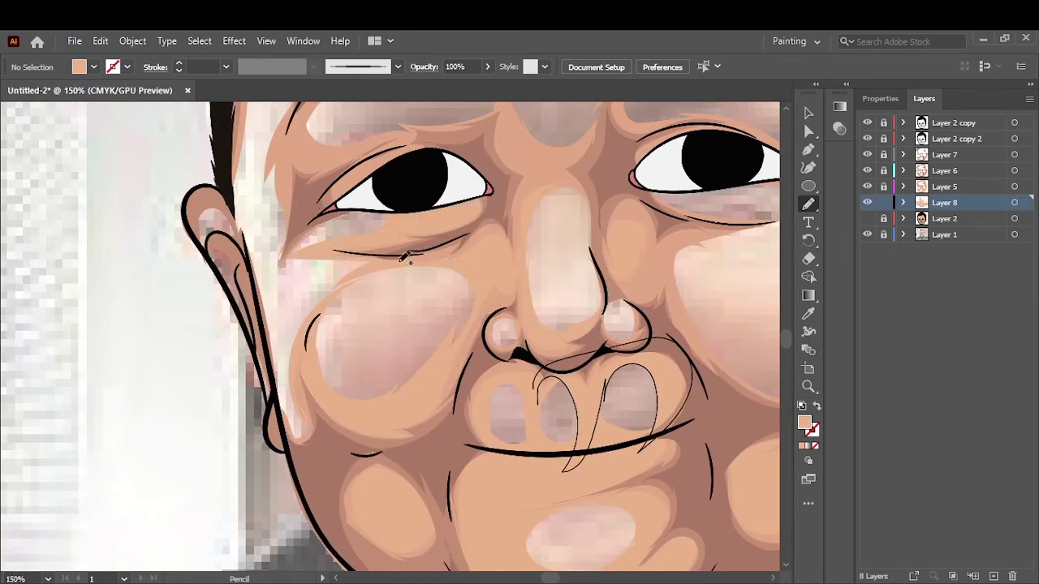
{"action": "left_click_drag", "start_coordinate": [358, 207], "coordinate": [293, 280]}
{"action": "key", "text": "ctrl+0"}
Step: Draw light peach patches over the left forehead, upper forehead and right brow
{"action": "left_click", "coordinate": [867, 234]}
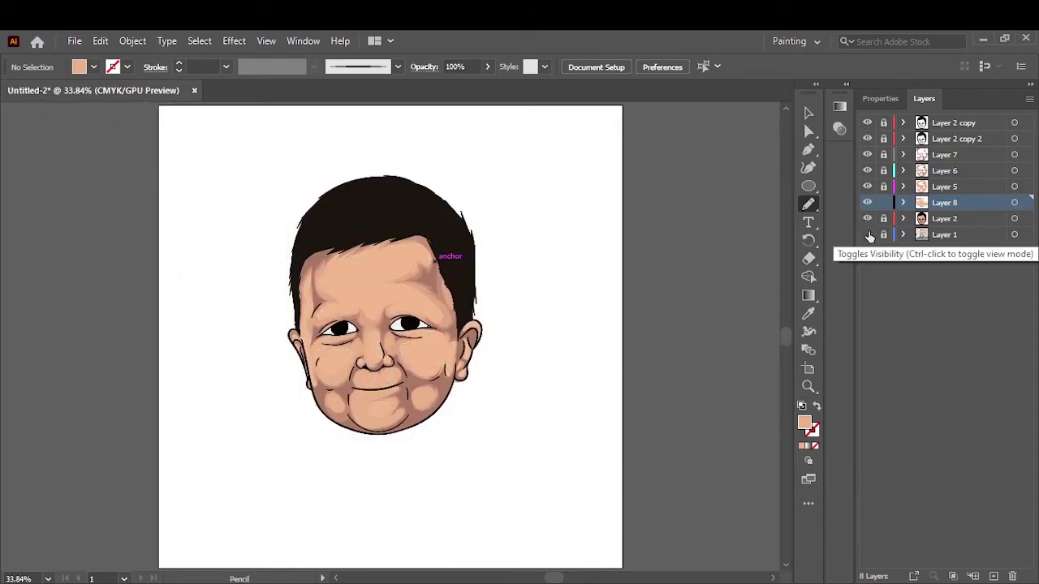
{"action": "left_click", "coordinate": [867, 234]}
{"action": "scroll", "coordinate": [236, 175], "scroll_direction": "up", "scroll_amount": 4}
{"action": "left_click_drag", "start_coordinate": [236, 175], "coordinate": [308, 357]}
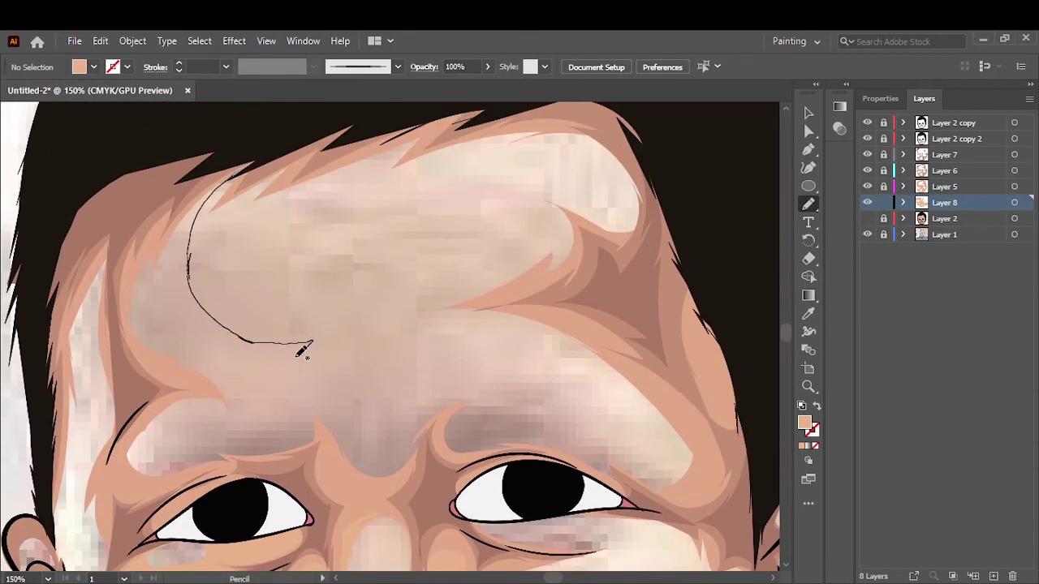
{"action": "left_click_drag", "start_coordinate": [382, 479], "coordinate": [211, 175]}
{"action": "mouse_move", "coordinate": [203, 268]}
{"action": "left_mouse_down"}
{"action": "mouse_move", "coordinate": [560, 153]}
{"action": "mouse_move", "coordinate": [203, 268]}
{"action": "left_mouse_up"}
{"action": "mouse_move", "coordinate": [576, 330]}
{"action": "left_mouse_down"}
{"action": "mouse_move", "coordinate": [458, 380]}
{"action": "mouse_move", "coordinate": [526, 478]}
{"action": "left_mouse_up"}
{"action": "left_click_drag", "start_coordinate": [607, 387], "coordinate": [629, 431]}
{"action": "key", "text": "ctrl+0"}
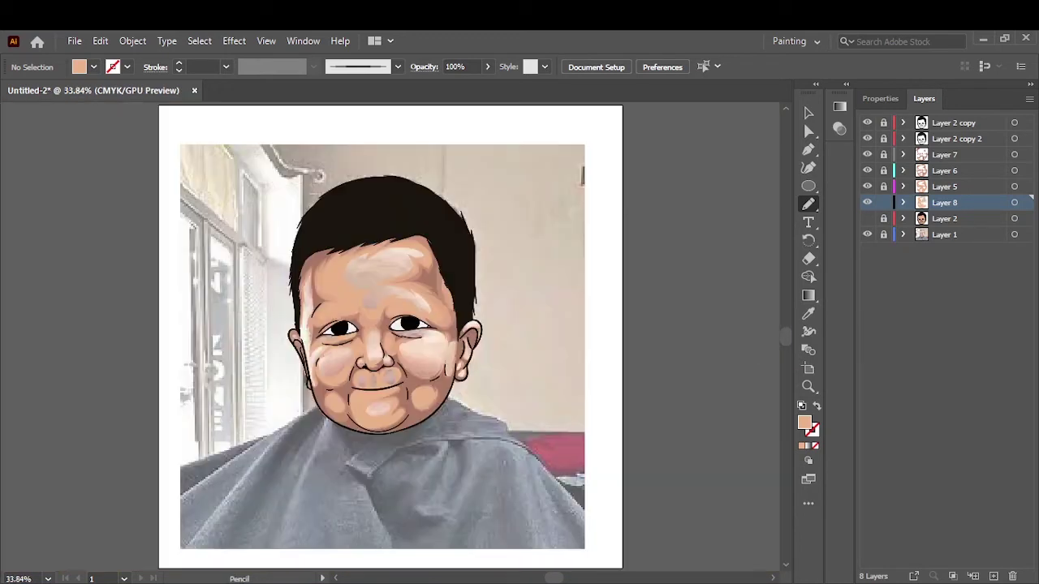
Step: Add a cheek highlight and ear stroke, hide the reference photo, and create Layer 9
{"action": "left_click", "coordinate": [867, 234]}
{"action": "left_click", "coordinate": [867, 235]}
{"action": "scroll", "coordinate": [308, 230], "scroll_direction": "up", "scroll_amount": 5}
{"action": "left_click_drag", "start_coordinate": [309, 230], "coordinate": [166, 260]}
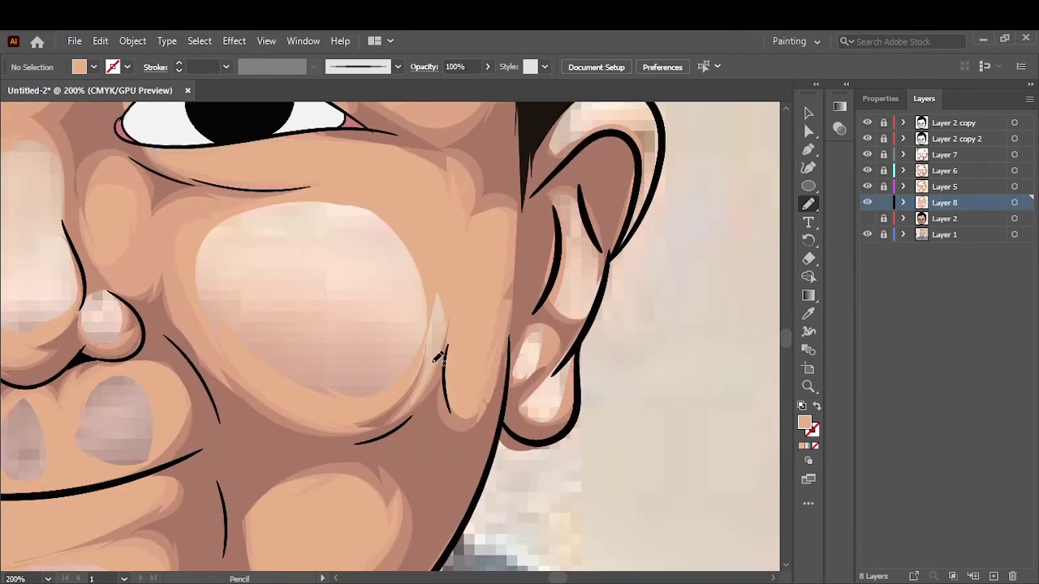
{"action": "left_click_drag", "start_coordinate": [517, 406], "coordinate": [572, 207]}
{"action": "key", "text": "ctrl+0"}
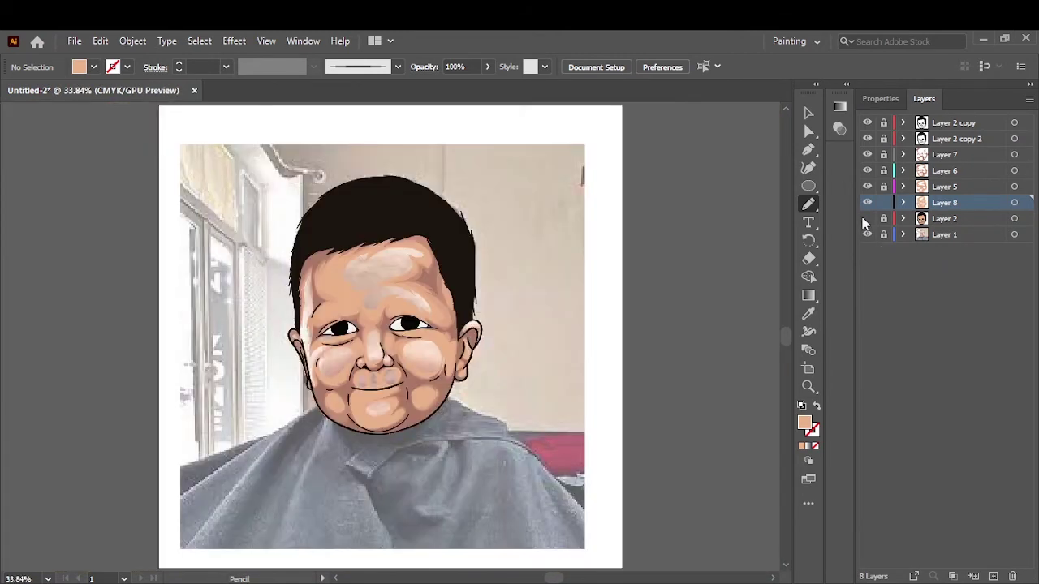
{"action": "left_click", "coordinate": [867, 235]}
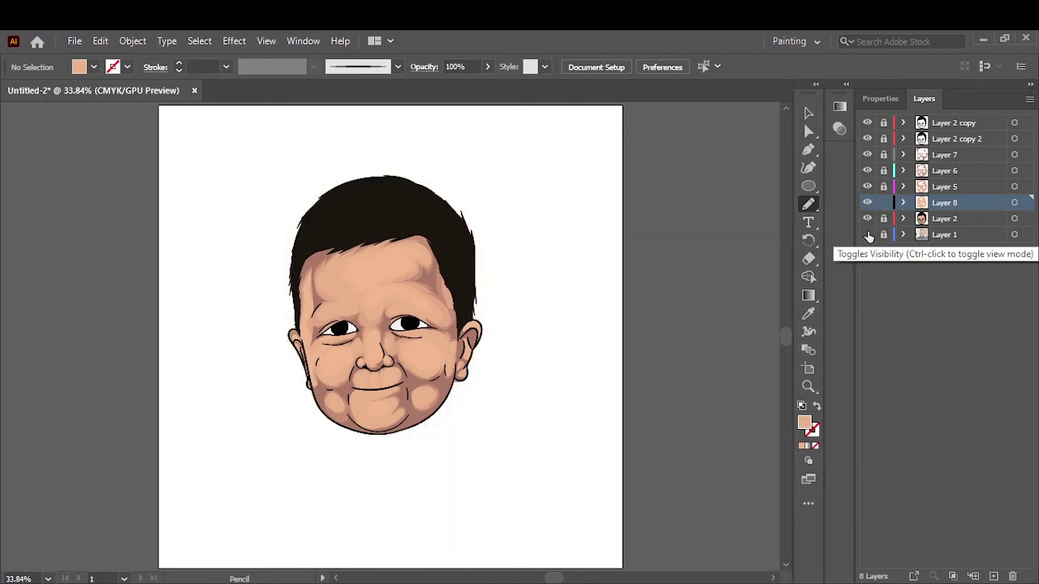
{"action": "left_click", "coordinate": [994, 577]}
{"action": "key", "text": "i"}
{"action": "scroll", "coordinate": [389, 250], "scroll_direction": "up", "scroll_amount": 5}
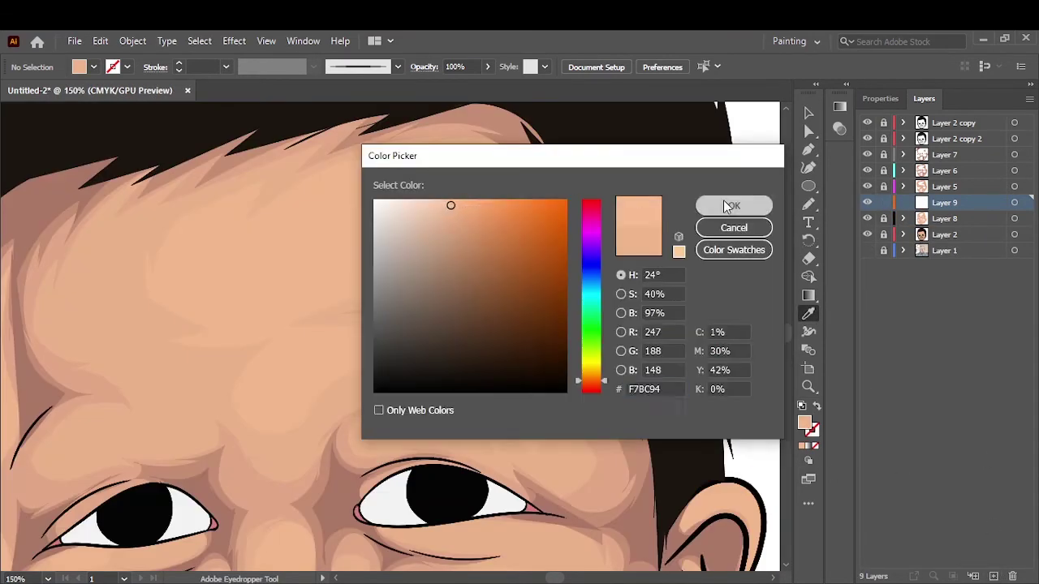
Step: Confirm the light peach fill and pencil highlight shapes on the forehead and left temple
{"action": "left_click", "coordinate": [730, 206]}
{"action": "key", "text": "n"}
{"action": "left_click_drag", "start_coordinate": [227, 243], "coordinate": [241, 239]}
{"action": "left_click_drag", "start_coordinate": [268, 372], "coordinate": [373, 323]}
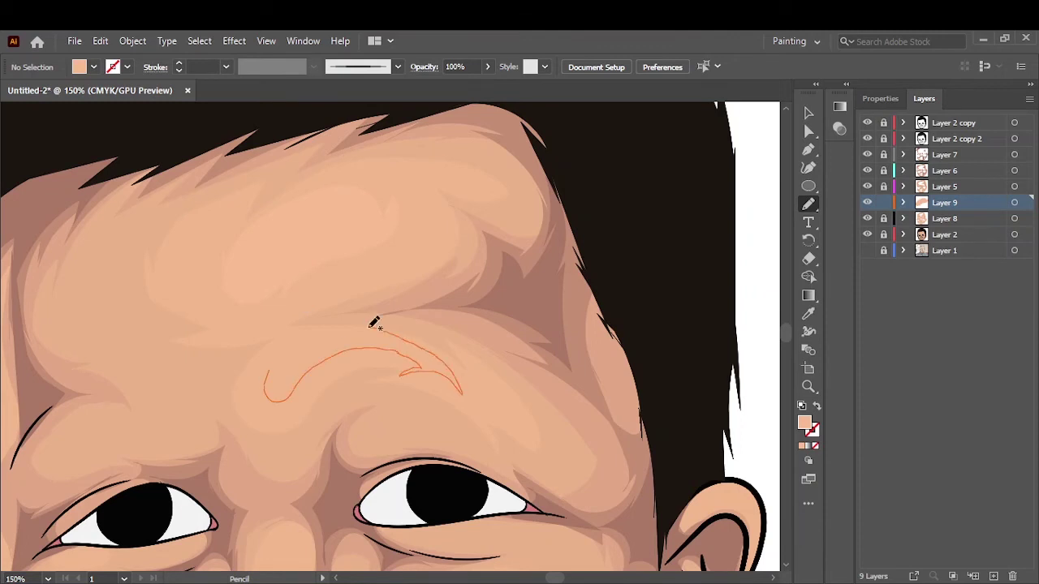
{"action": "key", "text": "ctrl+0"}
{"action": "key", "text": "ctrl+equal"}
{"action": "key", "text": "ctrl+equal"}
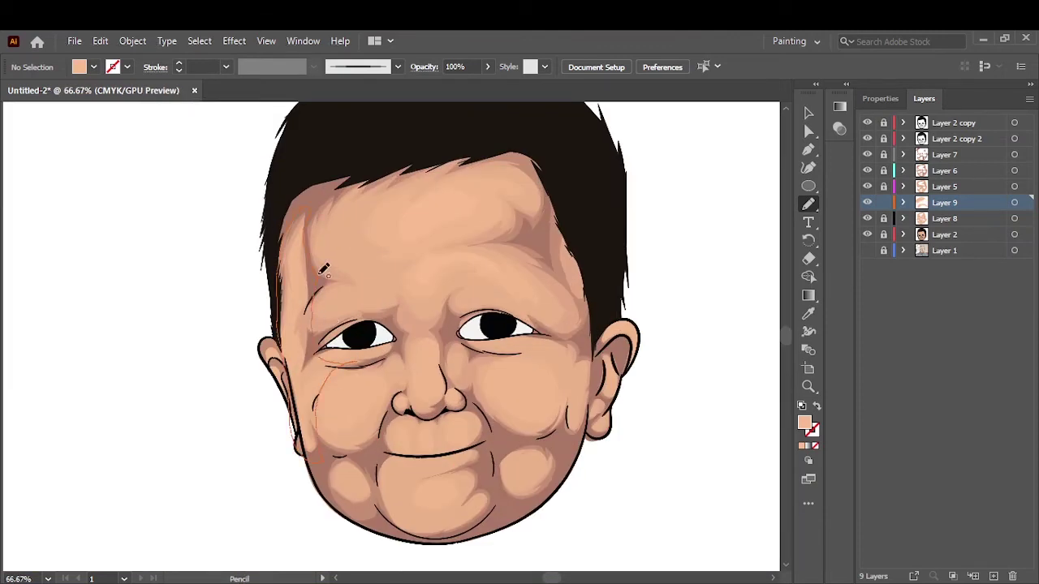
{"action": "left_click_drag", "start_coordinate": [331, 396], "coordinate": [367, 395]}
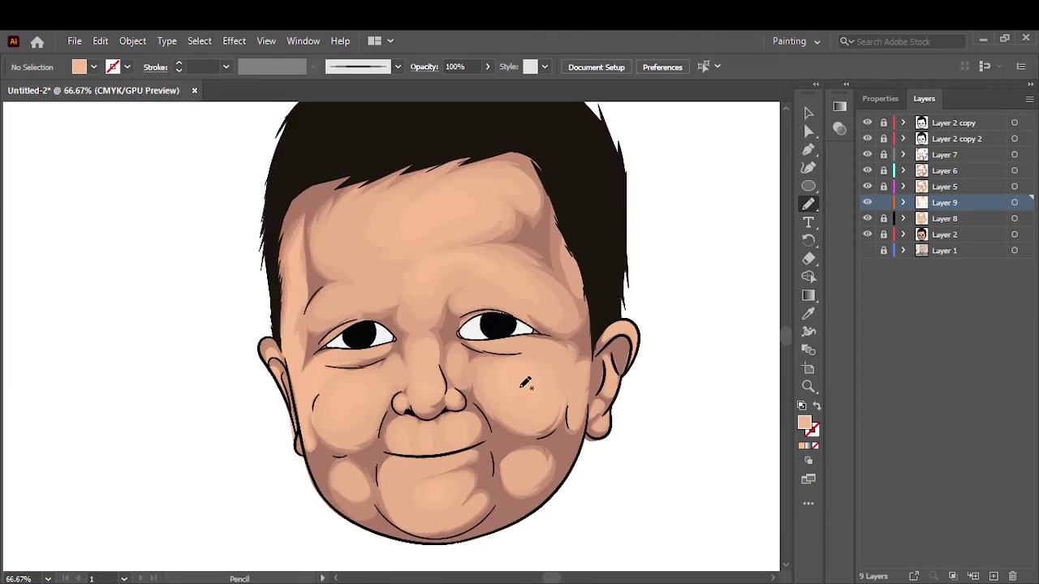
Step: On a new Layer 10, pick a lighter peach and draw a highlight along the left temple
{"action": "left_click", "coordinate": [994, 576]}
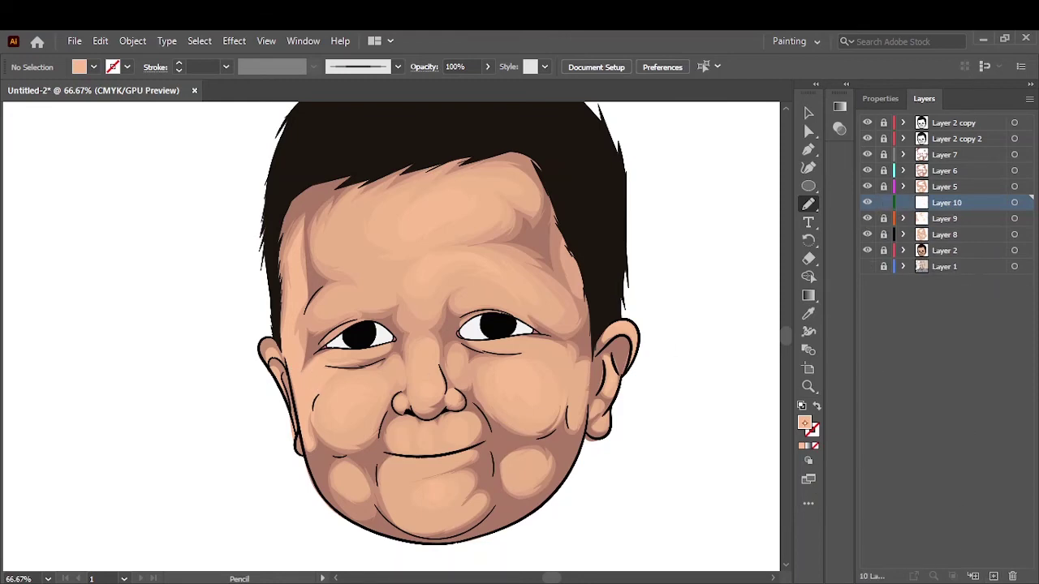
{"action": "double_click", "coordinate": [804, 423]}
{"action": "left_click", "coordinate": [428, 199]}
{"action": "key", "text": "Return"}
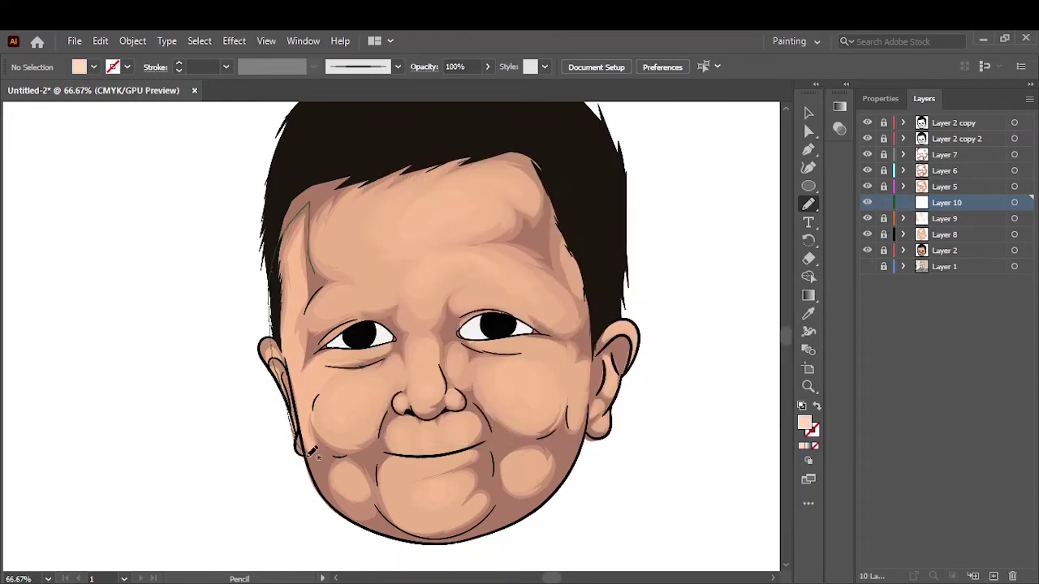
{"action": "left_click_drag", "start_coordinate": [310, 451], "coordinate": [319, 402]}
{"action": "key", "text": "ctrl+0"}
{"action": "key", "text": "ctrl+1"}
Step: Draw lighter peach patches on both cheeks and the nose
{"action": "key", "text": "i"}
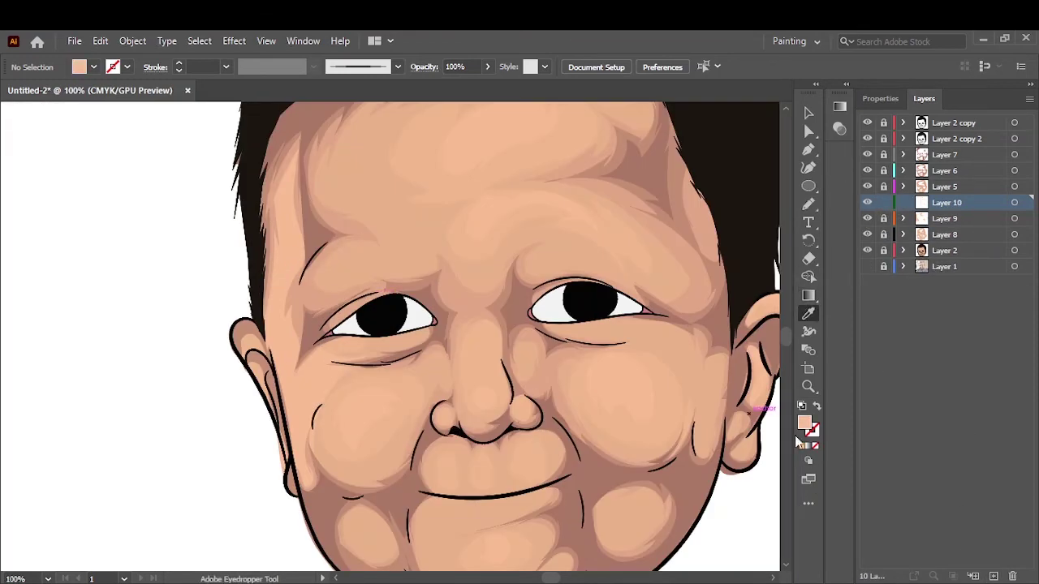
{"action": "double_click", "coordinate": [804, 423]}
{"action": "key", "text": "Return"}
{"action": "key", "text": "n"}
{"action": "mouse_move", "coordinate": [325, 499]}
{"action": "left_mouse_down"}
{"action": "mouse_move", "coordinate": [342, 350]}
{"action": "mouse_move", "coordinate": [319, 475]}
{"action": "left_mouse_up"}
{"action": "left_click_drag", "start_coordinate": [349, 424], "coordinate": [390, 435]}
{"action": "left_click_drag", "start_coordinate": [600, 370], "coordinate": [641, 406]}
{"action": "left_click_drag", "start_coordinate": [480, 404], "coordinate": [487, 398]}
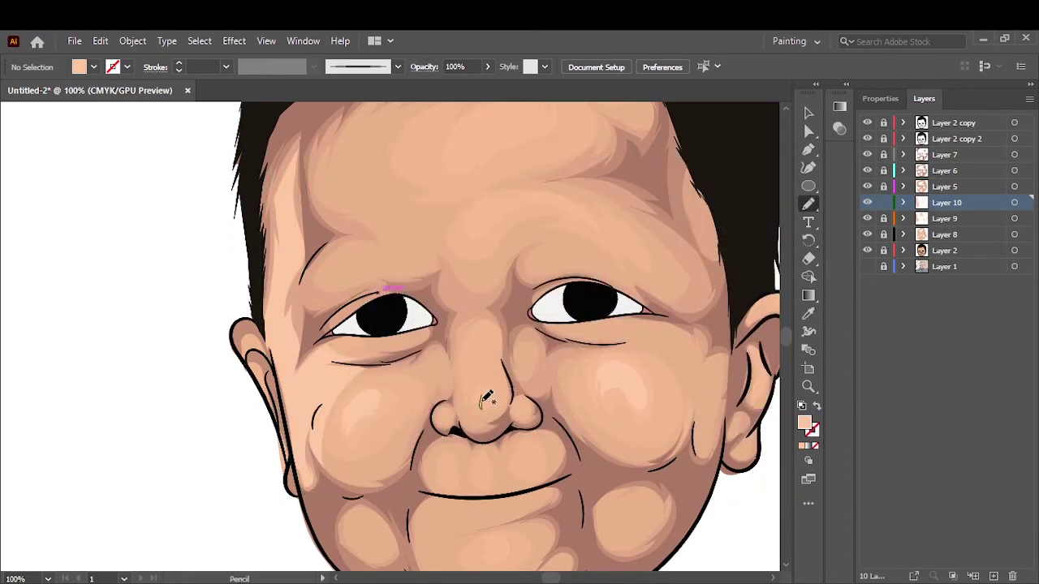
{"action": "left_click_drag", "start_coordinate": [516, 197], "coordinate": [459, 142]}
{"action": "key", "text": "ctrl+0"}
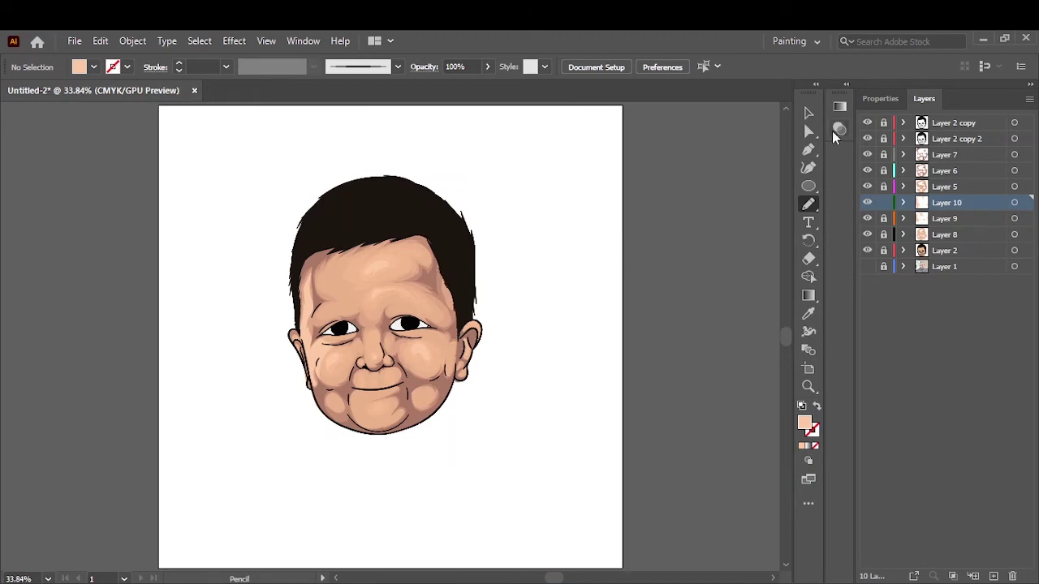
Step: Add Layer 11 for eye shading and sample the eye white colour
{"action": "left_click", "coordinate": [956, 139]}
{"action": "left_click", "coordinate": [994, 576]}
{"action": "scroll", "coordinate": [463, 325], "scroll_direction": "up", "scroll_amount": 10}
{"action": "key", "text": "i"}
{"action": "left_click", "coordinate": [467, 258]}
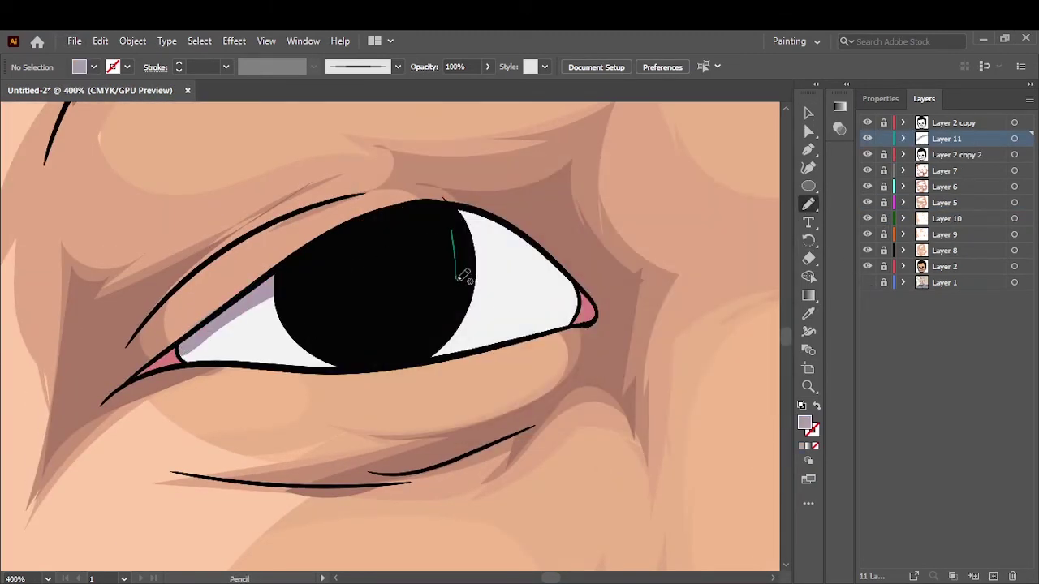
Step: Draw lavender shadows along the top of both eye whites
{"action": "left_click_drag", "start_coordinate": [271, 297], "coordinate": [578, 306]}
{"action": "scroll", "coordinate": [452, 320], "scroll_direction": "down", "scroll_amount": 5}
{"action": "scroll", "coordinate": [268, 282], "scroll_direction": "up", "scroll_amount": 3}
{"action": "mouse_move", "coordinate": [268, 281]}
{"action": "left_mouse_down"}
{"action": "mouse_move", "coordinate": [352, 235]}
{"action": "mouse_move", "coordinate": [486, 277]}
{"action": "left_mouse_up"}
{"action": "key", "text": "ctrl+0"}
Step: Set a reddish-brown fill and draw a crescent reflection inside the pupil
{"action": "key", "text": "i"}
{"action": "scroll", "coordinate": [349, 331], "scroll_direction": "up", "scroll_amount": 5}
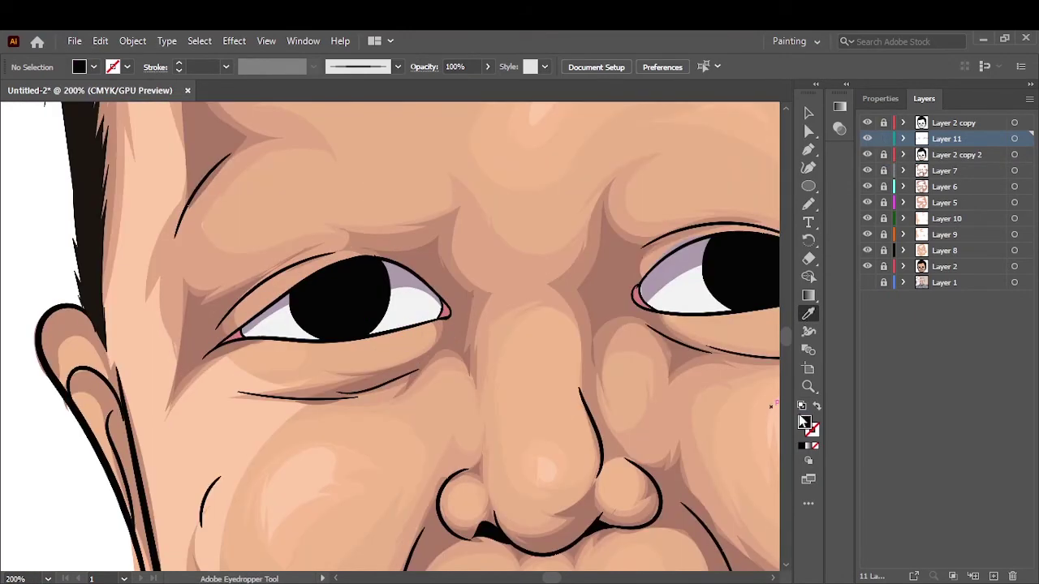
{"action": "left_click", "coordinate": [252, 312]}
{"action": "double_click", "coordinate": [805, 422]}
{"action": "left_click_drag", "start_coordinate": [539, 306], "coordinate": [507, 278]}
{"action": "key", "text": "Return"}
{"action": "scroll", "coordinate": [351, 317], "scroll_direction": "up", "scroll_amount": 5}
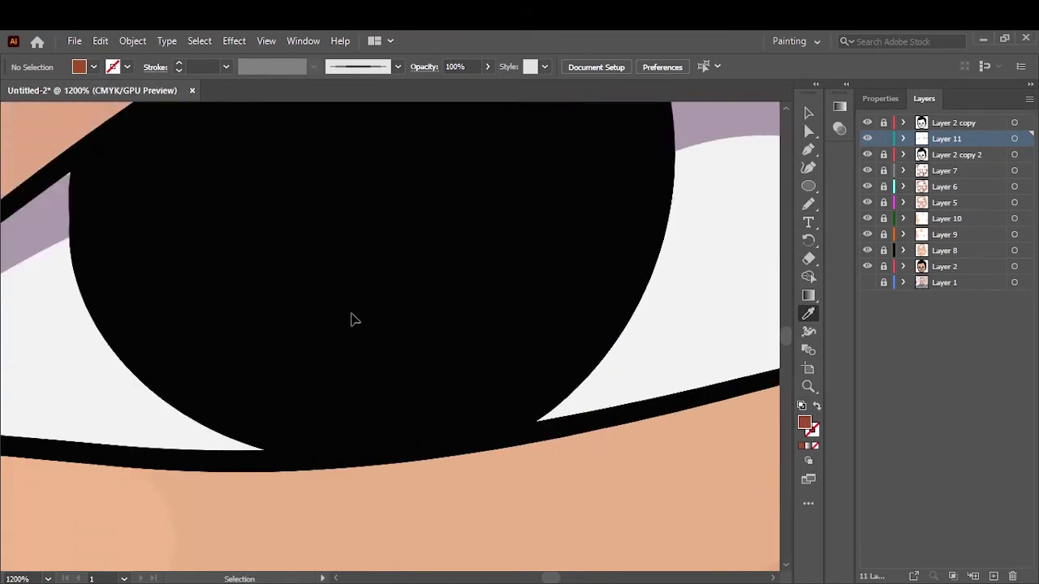
{"action": "key", "text": "n"}
{"action": "mouse_move", "coordinate": [147, 375]}
{"action": "left_mouse_down"}
{"action": "mouse_move", "coordinate": [202, 443]}
{"action": "mouse_move", "coordinate": [476, 376]}
{"action": "mouse_move", "coordinate": [209, 365]}
{"action": "left_mouse_up"}
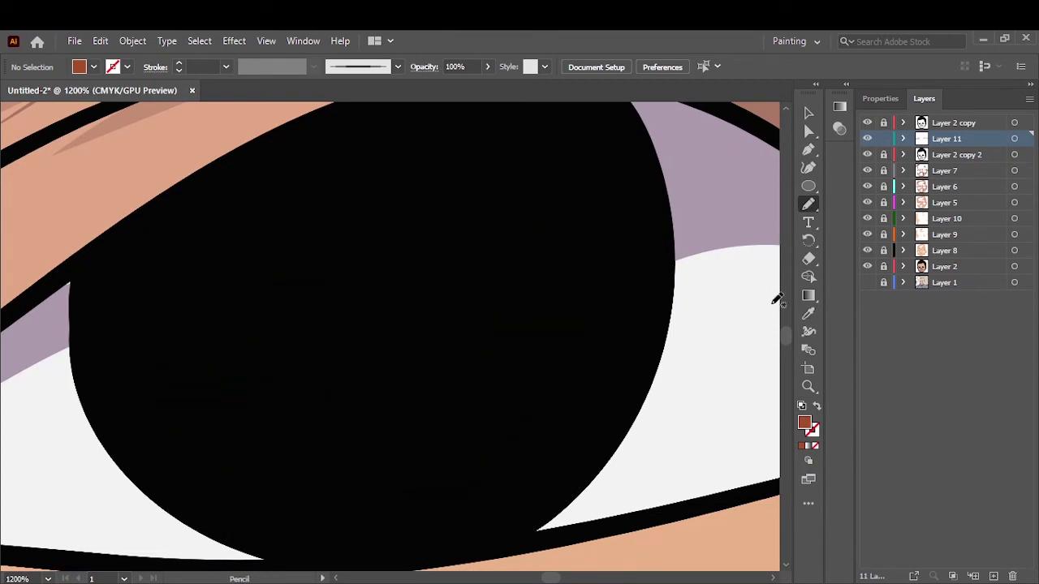
Step: Cut the crescent and Paste in Front onto new top Layer 12
{"action": "key", "text": "v"}
{"action": "key", "text": "ctrl+a"}
{"action": "key", "text": "ctrl+shift+a"}
{"action": "key", "text": "ctrl+l"}
{"action": "left_click", "coordinate": [99, 41]}
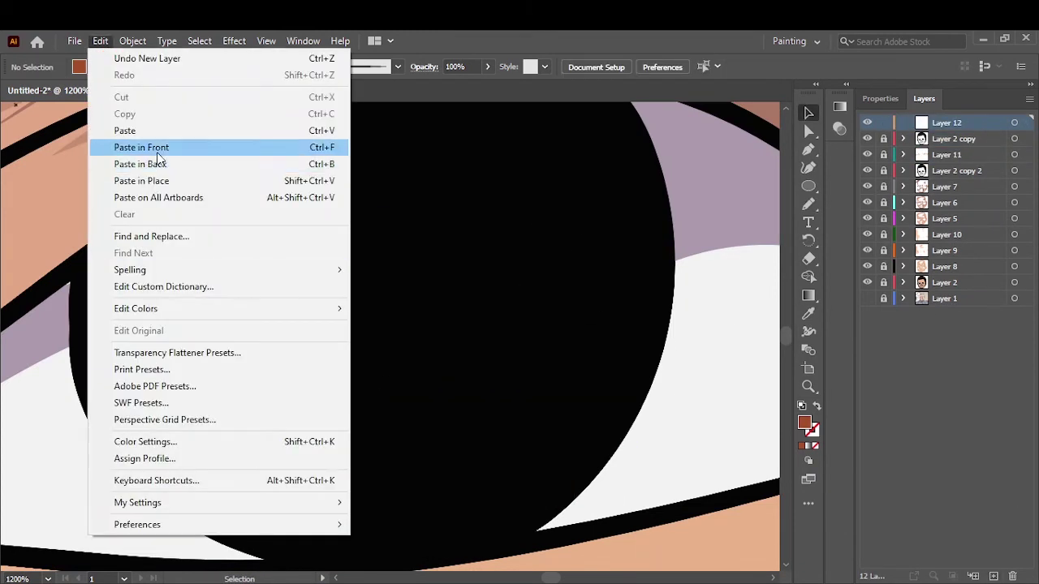
{"action": "left_click", "coordinate": [154, 142]}
{"action": "key", "text": "ctrl+0"}
{"action": "scroll", "coordinate": [379, 343], "scroll_direction": "up", "scroll_amount": 6}
Step: With a near-black fill, draw dark crescent reflections inside both pupils
{"action": "double_click", "coordinate": [804, 422]}
{"action": "left_click", "coordinate": [383, 373]}
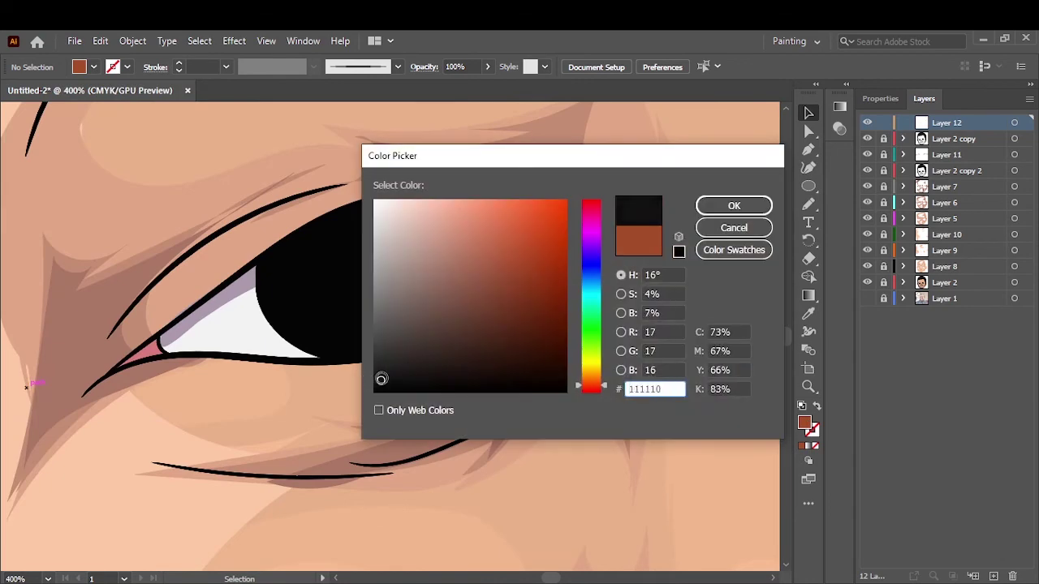
{"action": "key", "text": "Return"}
{"action": "key", "text": "n"}
{"action": "left_click_drag", "start_coordinate": [313, 286], "coordinate": [310, 283]}
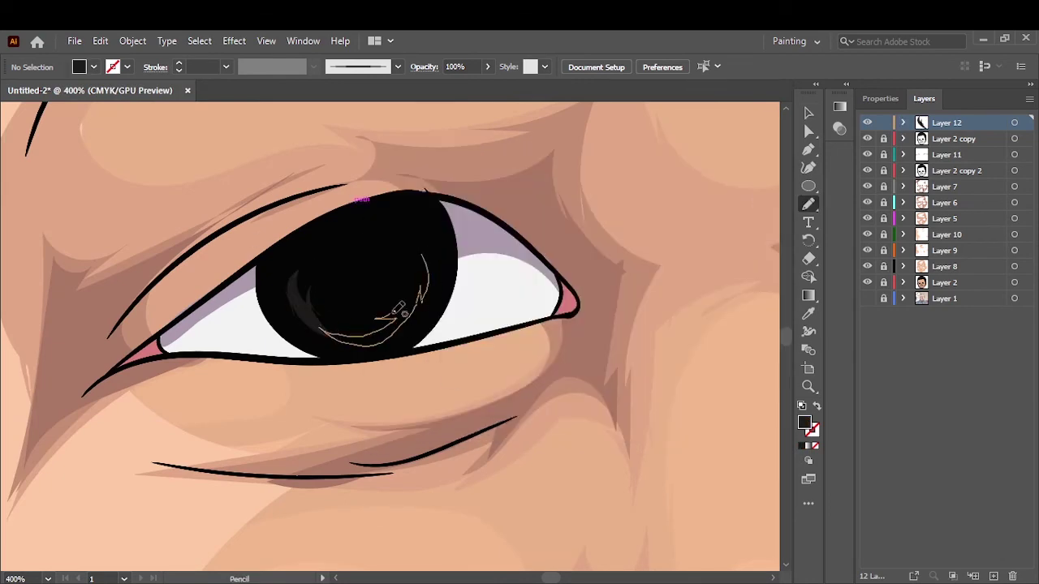
{"action": "left_click_drag", "start_coordinate": [400, 309], "coordinate": [401, 311]}
{"action": "key", "text": "ctrl+0"}
{"action": "scroll", "coordinate": [268, 398], "scroll_direction": "up", "scroll_amount": 6}
{"action": "mouse_move", "coordinate": [255, 369]}
{"action": "left_mouse_down"}
{"action": "mouse_move", "coordinate": [392, 382]}
{"action": "mouse_move", "coordinate": [379, 390]}
{"action": "left_mouse_up"}
{"action": "key", "text": "ctrl+0"}
Step: On a new layer, draw a thin ellipse above the artboard with a white-to-black gradient fill
{"action": "left_click", "coordinate": [993, 577]}
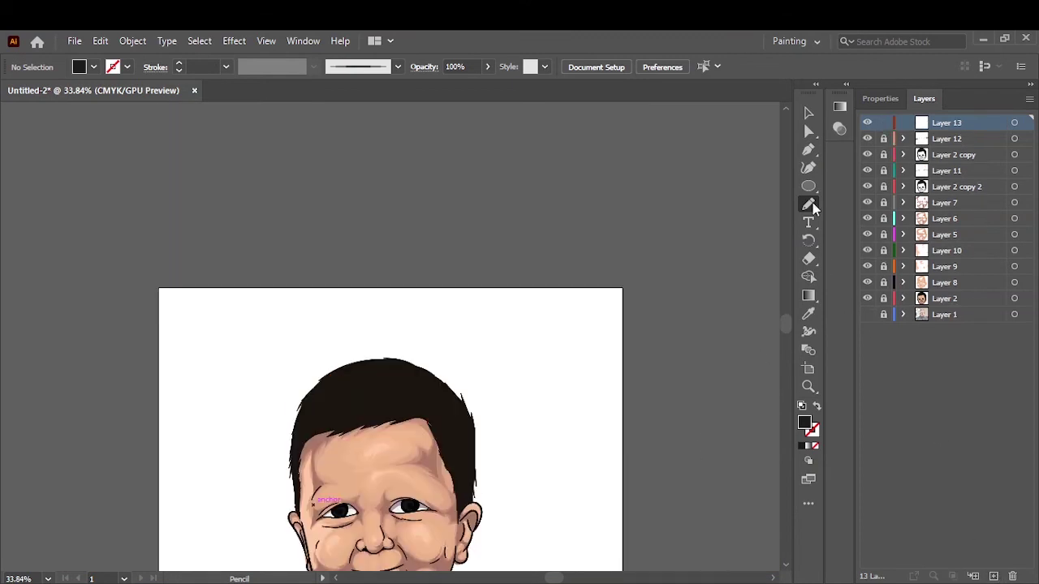
{"action": "key", "text": "l"}
{"action": "left_click_drag", "start_coordinate": [173, 235], "coordinate": [671, 244]}
{"action": "left_click", "coordinate": [94, 67]}
{"action": "left_click", "coordinate": [808, 114]}
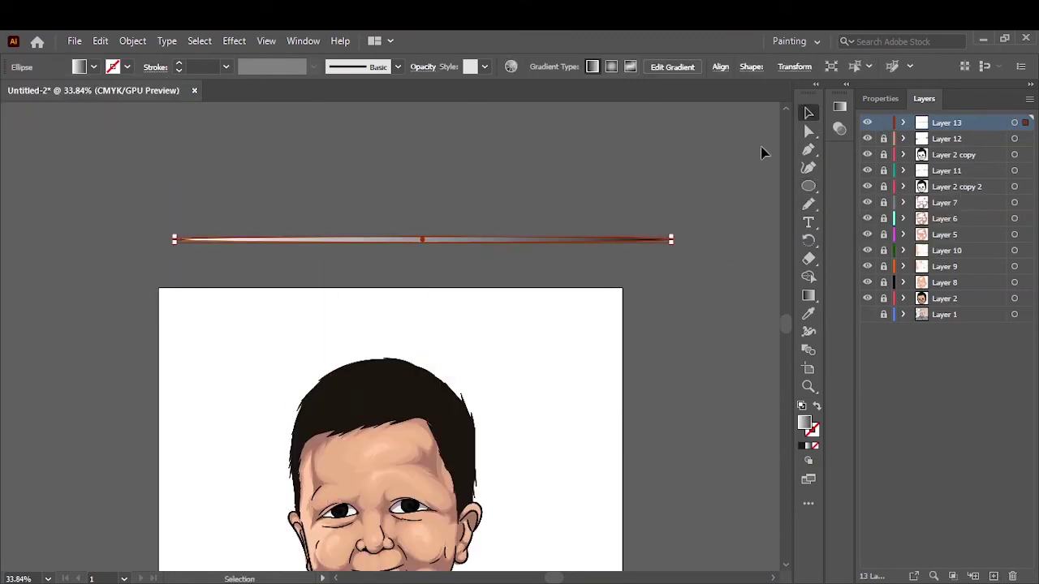
Step: Turn the ellipse's gradient dark, with three stops and the midpoint near 70%
{"action": "double_click", "coordinate": [808, 295]}
{"action": "left_click", "coordinate": [726, 225]}
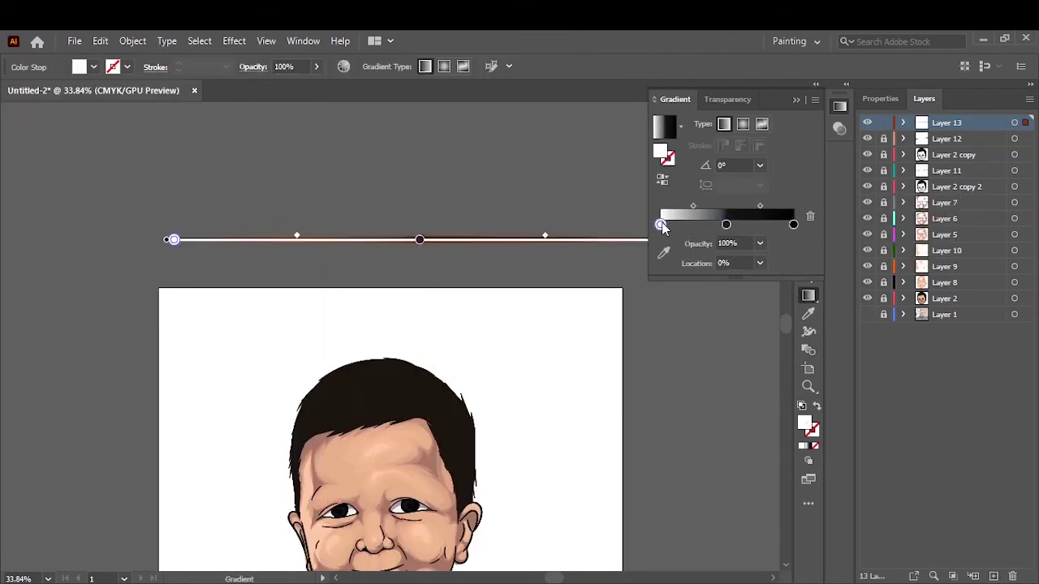
{"action": "double_click", "coordinate": [660, 225]}
{"action": "left_click", "coordinate": [597, 333]}
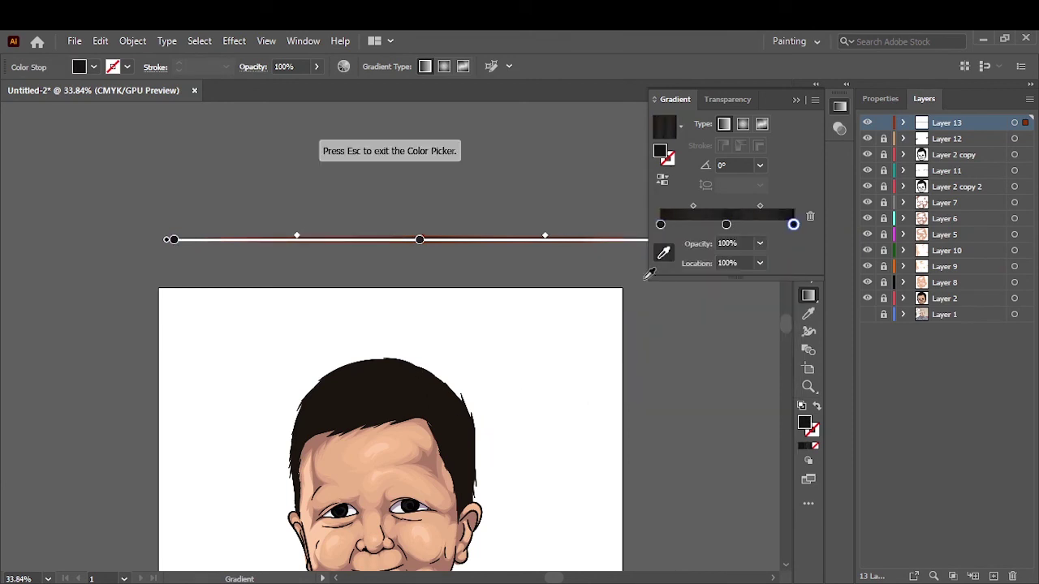
{"action": "left_click", "coordinate": [794, 224]}
{"action": "left_click", "coordinate": [726, 225]}
{"action": "double_click", "coordinate": [726, 224]}
{"action": "left_click", "coordinate": [599, 331]}
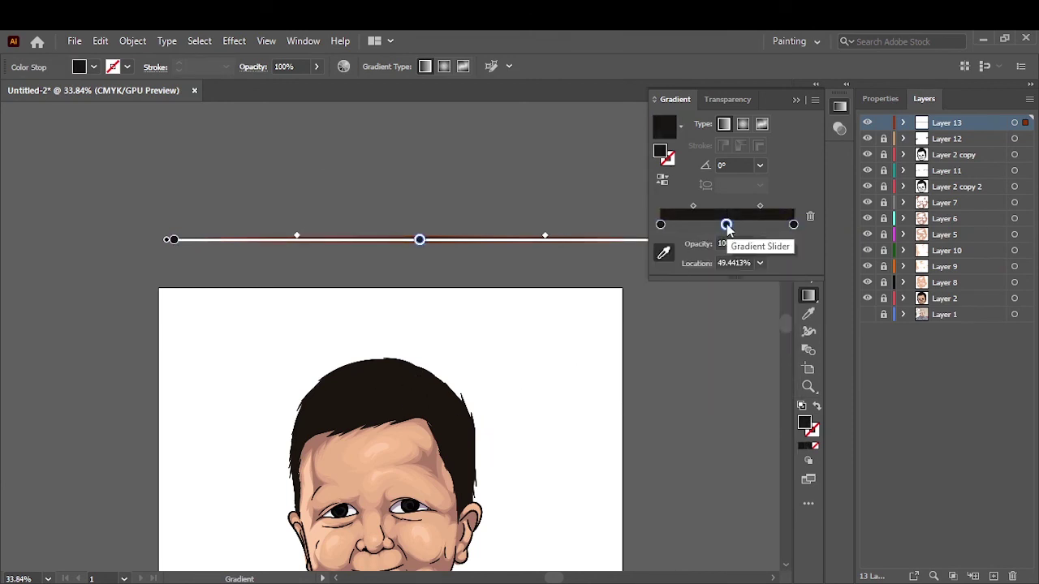
{"action": "double_click", "coordinate": [726, 225]}
{"action": "mouse_move", "coordinate": [759, 207]}
{"action": "left_mouse_down"}
{"action": "mouse_move", "coordinate": [740, 205]}
{"action": "mouse_move", "coordinate": [737, 254]}
{"action": "left_mouse_up"}
{"action": "left_click", "coordinate": [808, 112]}
Step: Choose a Paintbrush brush for hair strands and set its stroke weight to 0.75 pt
{"action": "left_click", "coordinate": [573, 165]}
{"action": "left_click", "coordinate": [398, 67]}
{"action": "key", "text": "b"}
{"action": "left_click", "coordinate": [815, 446]}
{"action": "left_click_drag", "start_coordinate": [714, 339], "coordinate": [704, 439]}
{"action": "scroll", "coordinate": [779, 416], "scroll_direction": "up", "scroll_amount": 1}
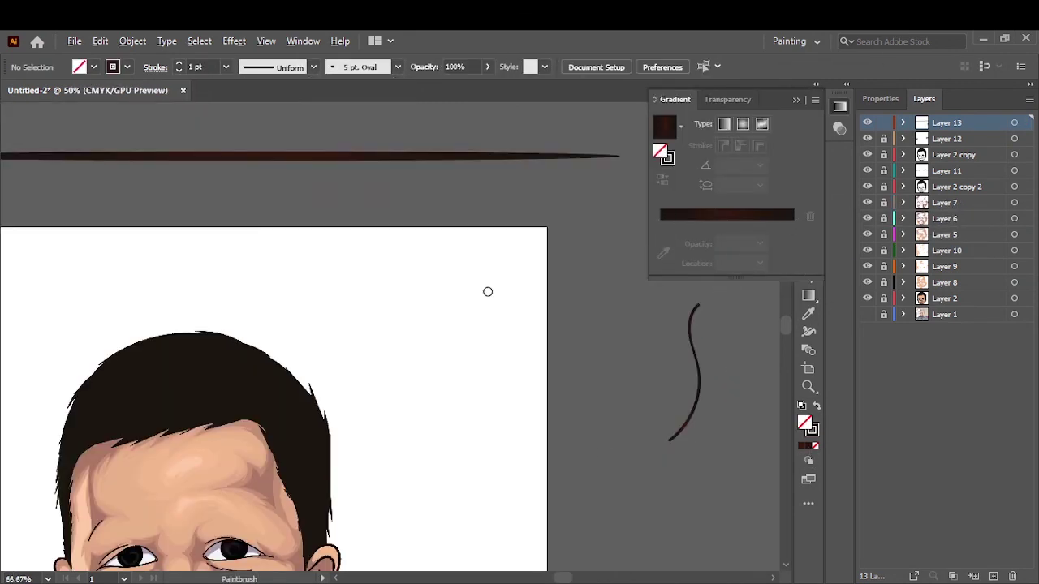
{"action": "scroll", "coordinate": [229, 70], "scroll_direction": "down", "scroll_amount": 1}
{"action": "scroll", "coordinate": [334, 386], "scroll_direction": "up", "scroll_amount": 2}
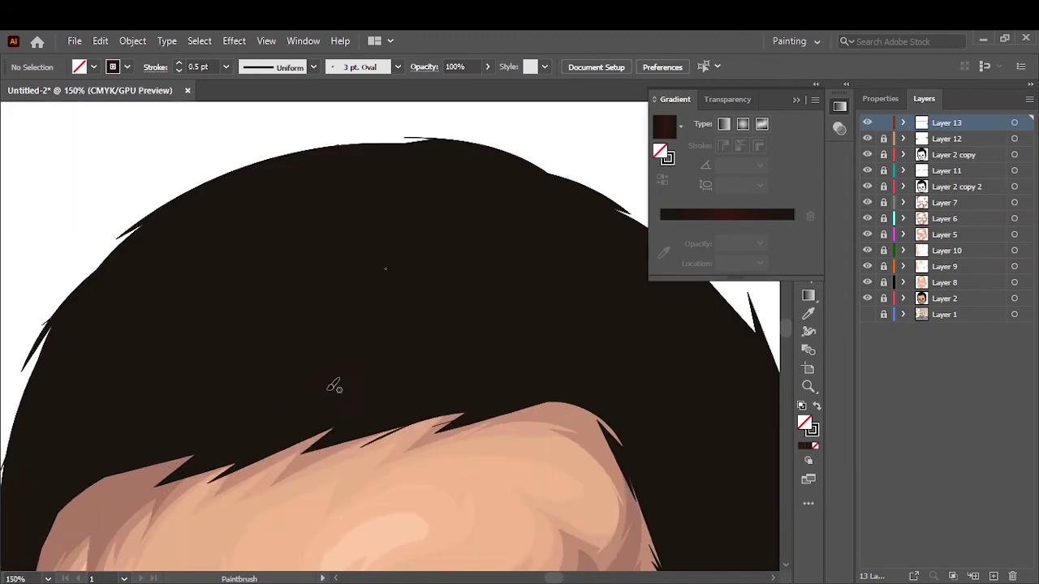
{"action": "left_click", "coordinate": [225, 66]}
{"action": "left_click", "coordinate": [244, 119]}
Step: Paint thin brushed strands across the top and right side of the hair
{"action": "left_click_drag", "start_coordinate": [447, 278], "coordinate": [379, 171]}
{"action": "left_click_drag", "start_coordinate": [216, 398], "coordinate": [283, 224]}
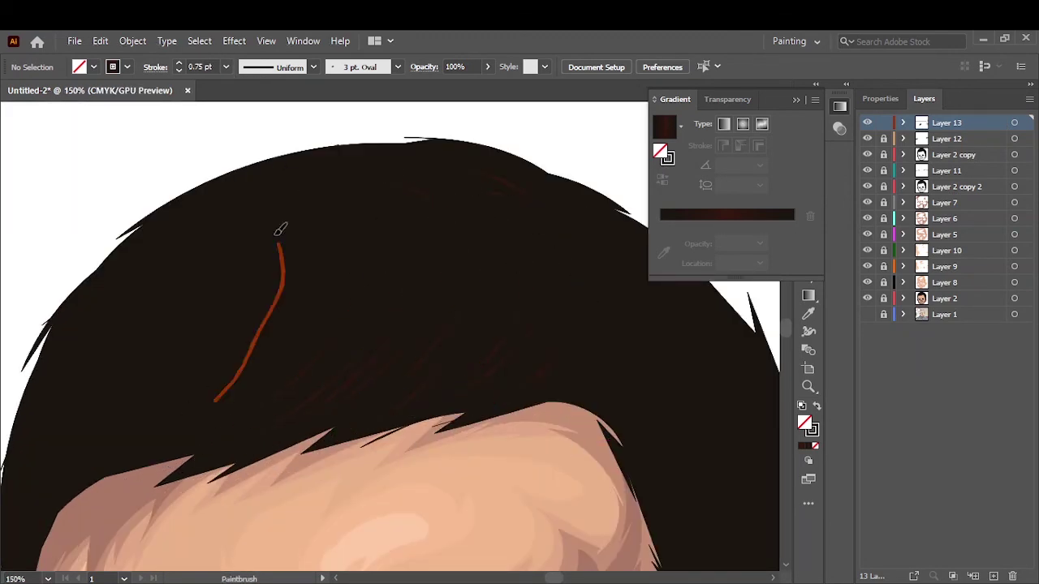
{"action": "key", "text": "ctrl+0"}
{"action": "scroll", "coordinate": [342, 280], "scroll_direction": "up", "scroll_amount": 3}
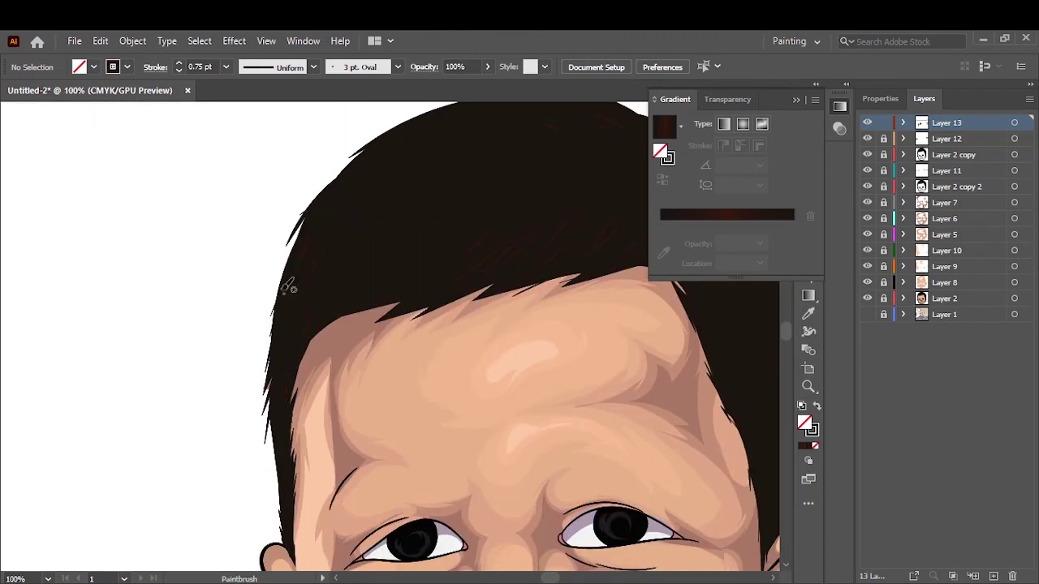
{"action": "scroll", "coordinate": [395, 221], "scroll_direction": "right", "scroll_amount": 5}
{"action": "scroll", "coordinate": [608, 295], "scroll_direction": "down", "scroll_amount": 1}
{"action": "left_click_drag", "start_coordinate": [532, 288], "coordinate": [475, 214]}
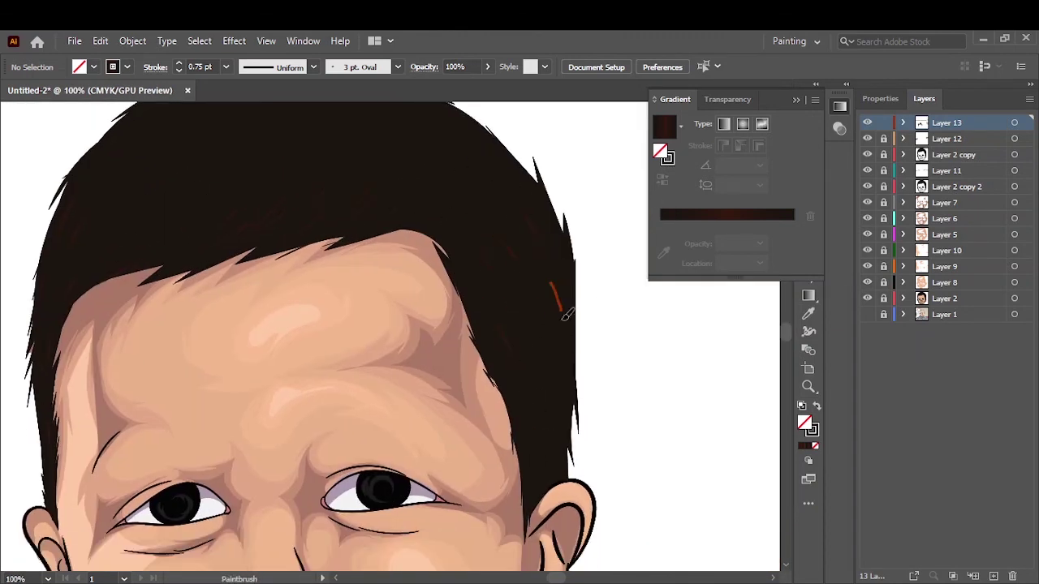
{"action": "left_click_drag", "start_coordinate": [537, 471], "coordinate": [520, 398]}
{"action": "key", "text": "ctrl+0"}
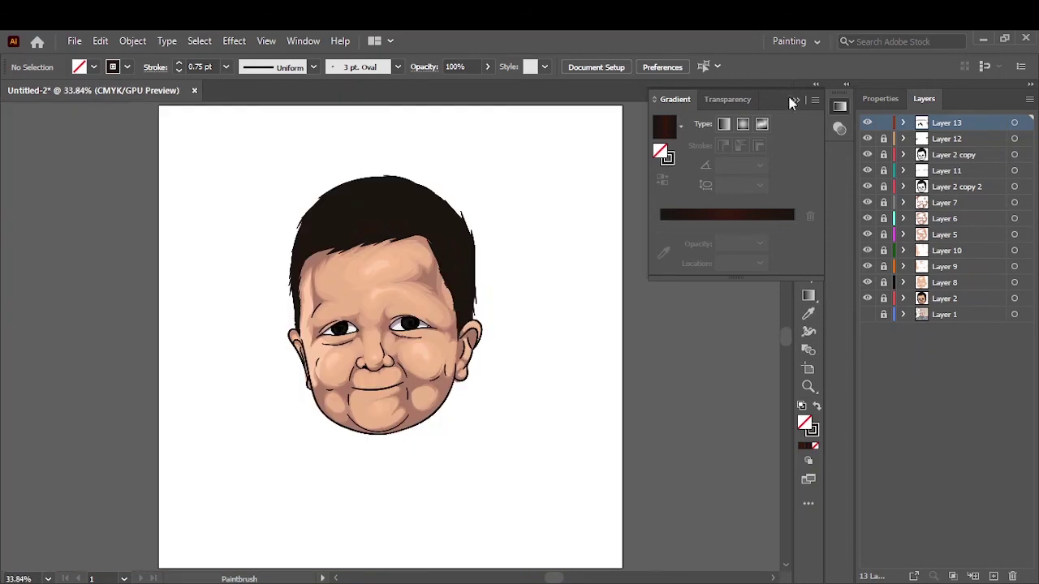
Step: Sample white with no fill for the pupil catchlights
{"action": "left_click", "coordinate": [841, 106]}
{"action": "key", "text": "d"}
{"action": "left_click", "coordinate": [398, 67]}
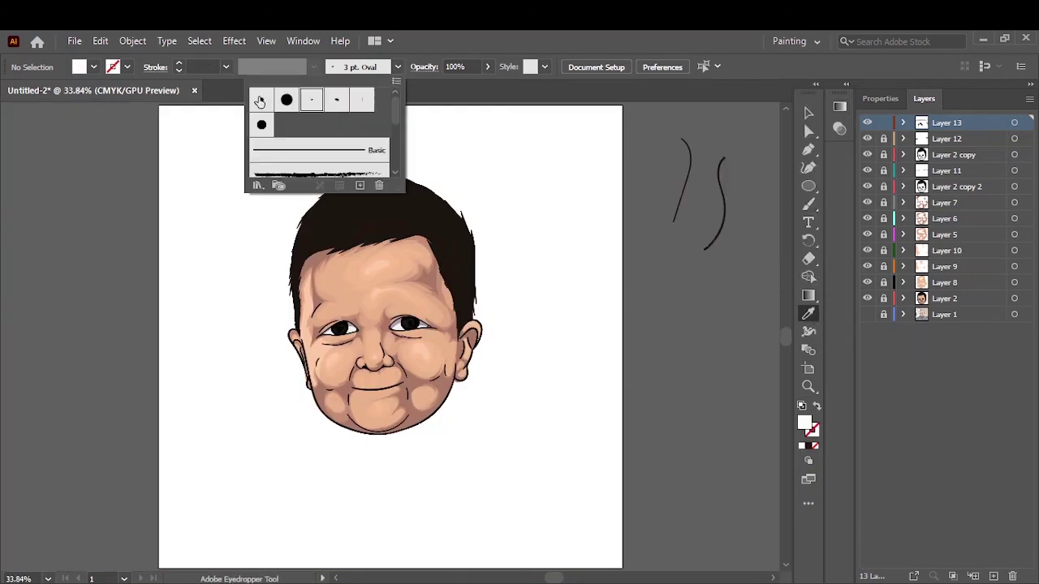
{"action": "scroll", "coordinate": [463, 287], "scroll_direction": "up", "scroll_amount": 5}
{"action": "scroll", "coordinate": [575, 283], "scroll_direction": "down", "scroll_amount": 2}
{"action": "scroll", "coordinate": [575, 284], "scroll_direction": "up", "scroll_amount": 1}
{"action": "key", "text": "/"}
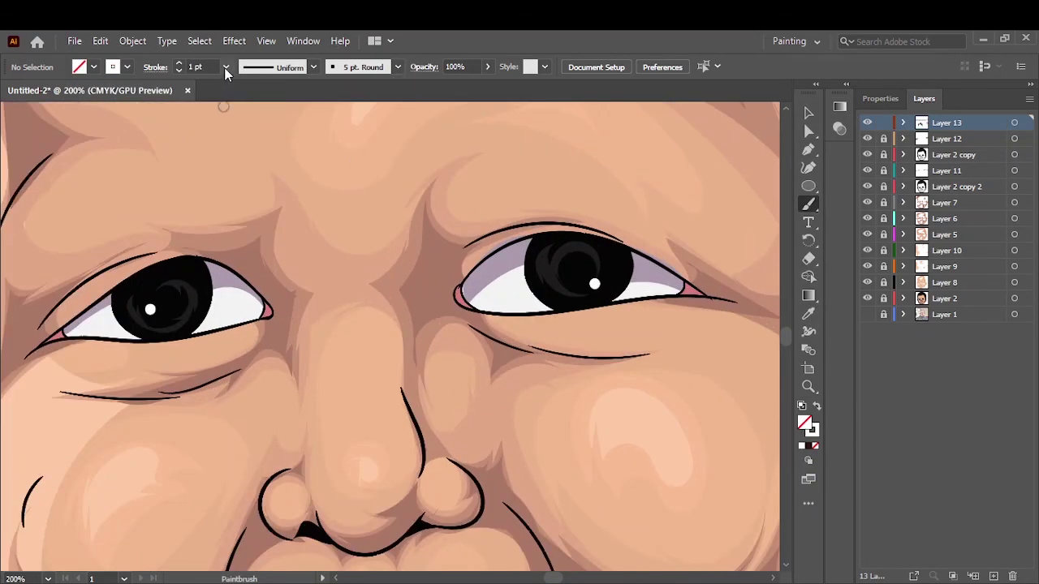